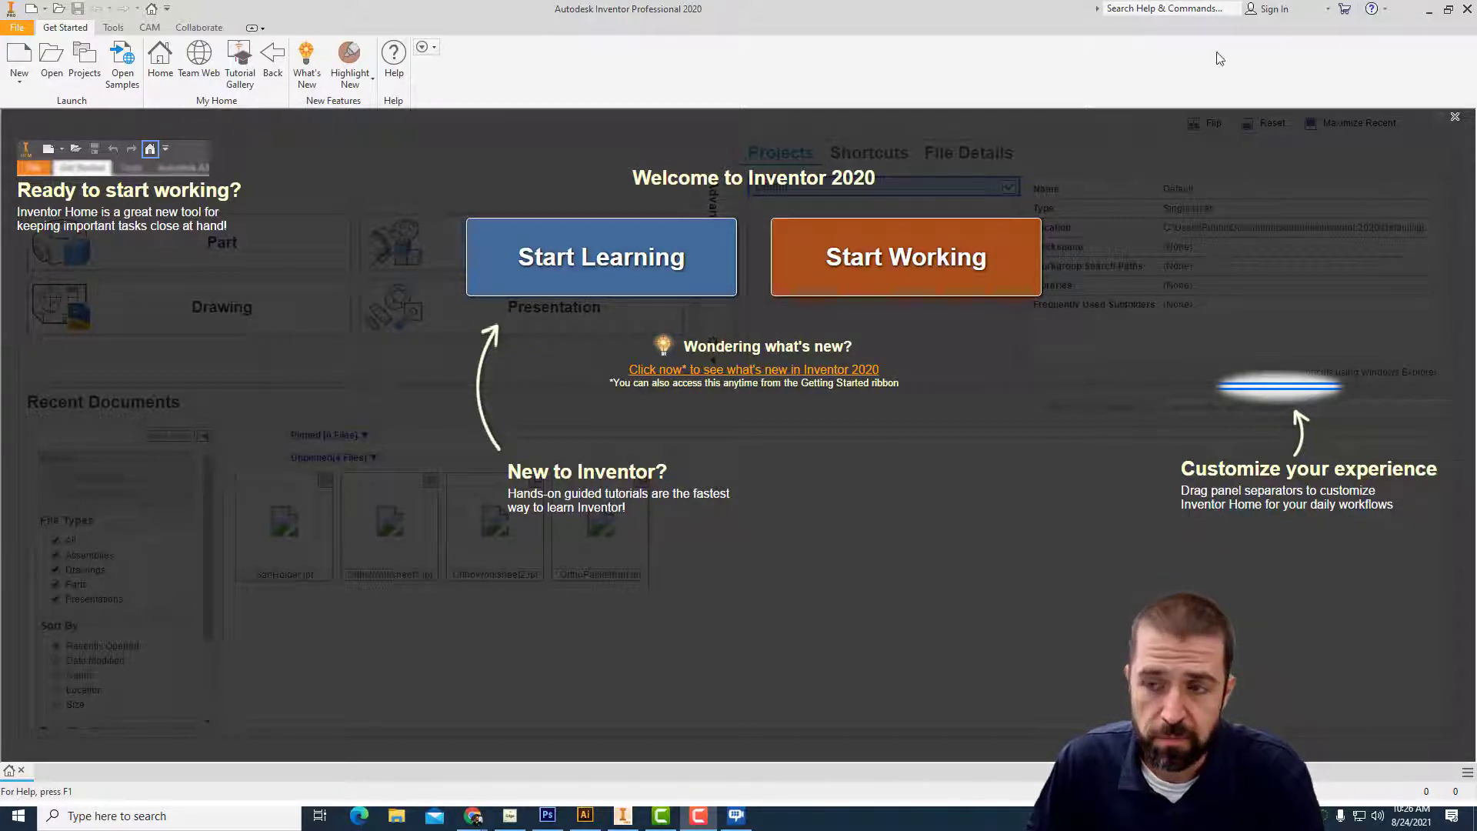
- Dismiss the welcome overlay, preview the assembly, drawing and presentation templates, and create a new part from Standard.ipt
click(1456, 120)
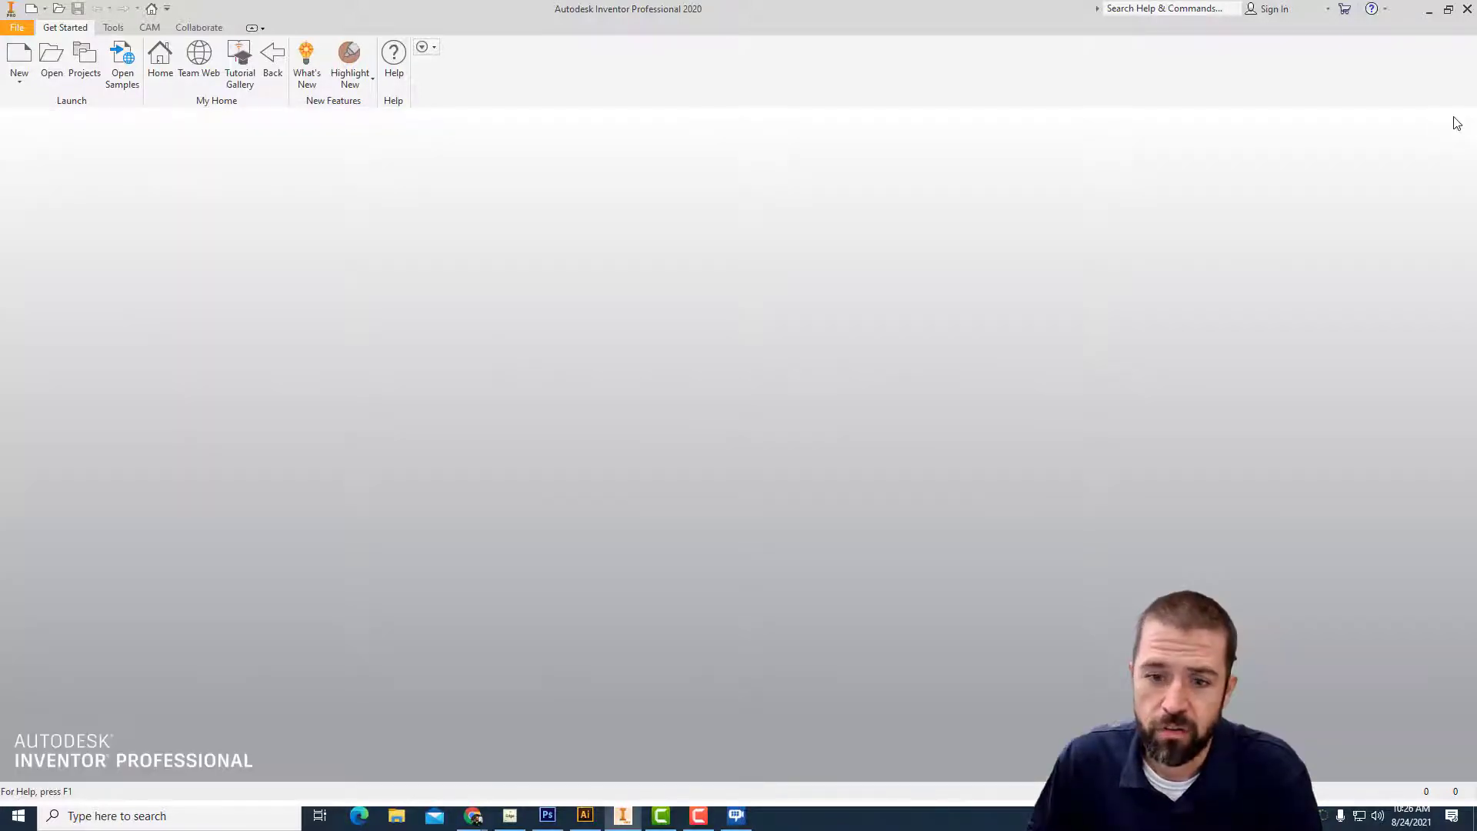
click(13, 57)
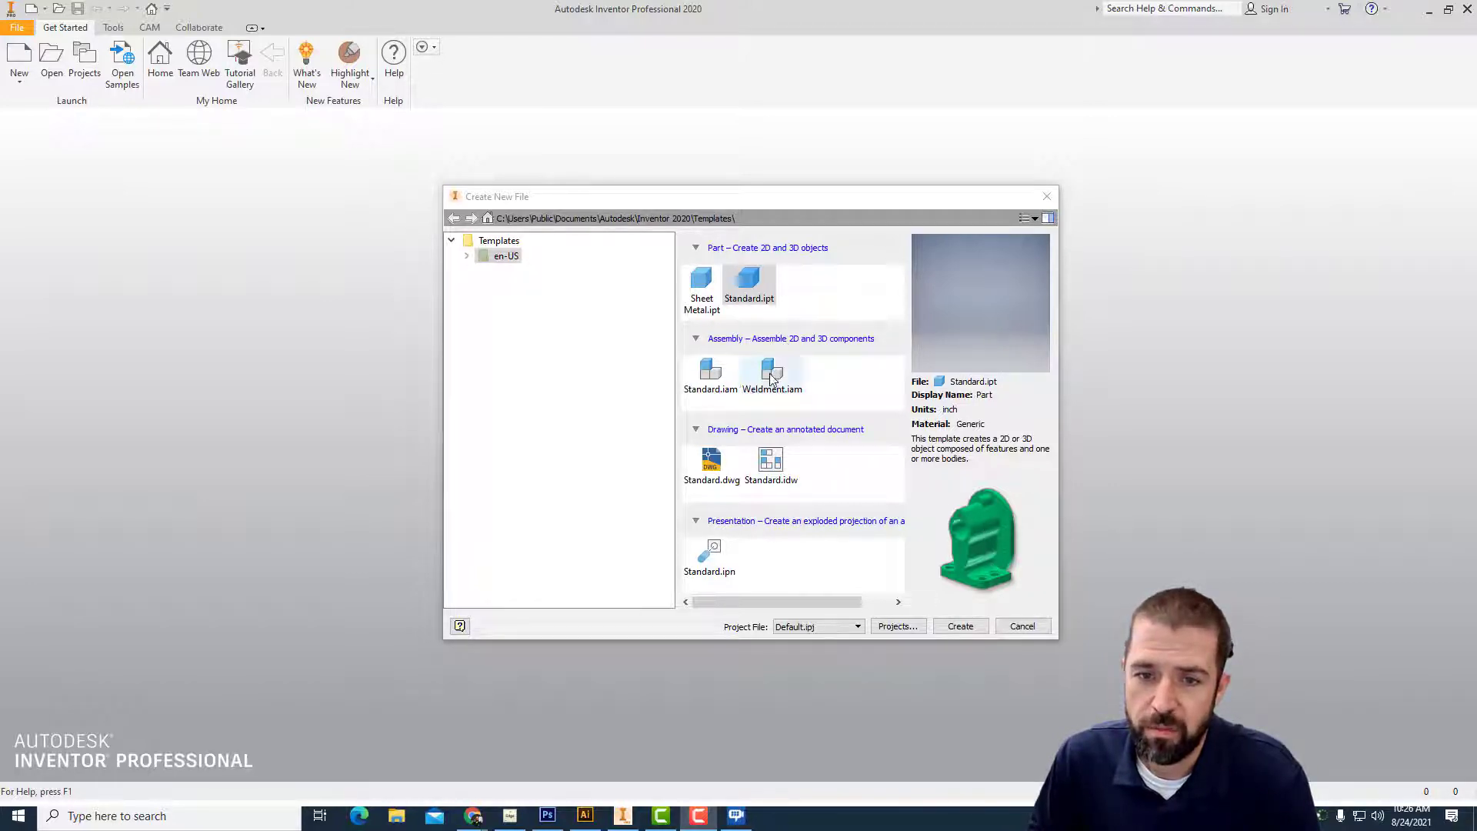
click(709, 375)
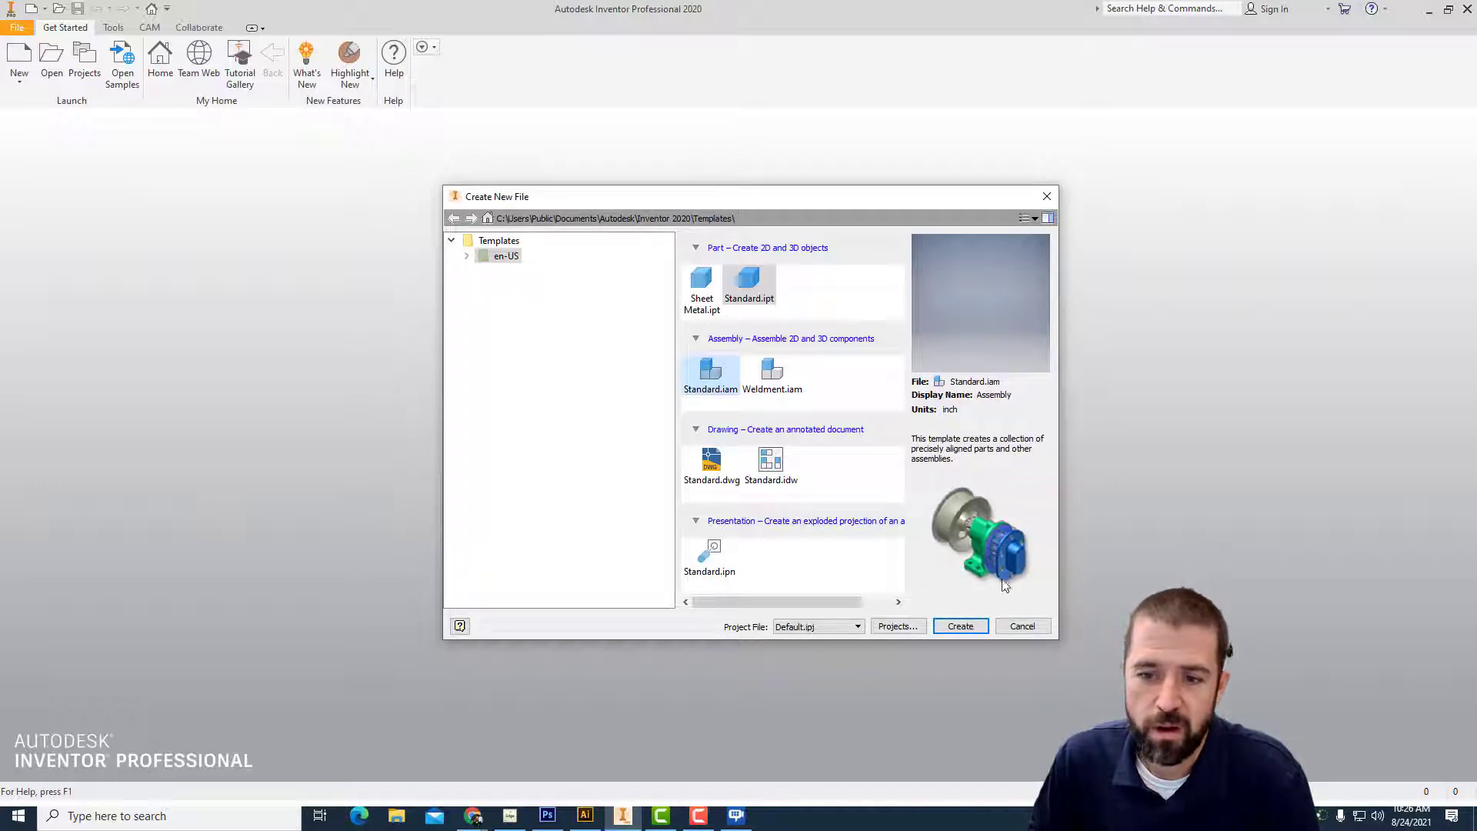
click(770, 467)
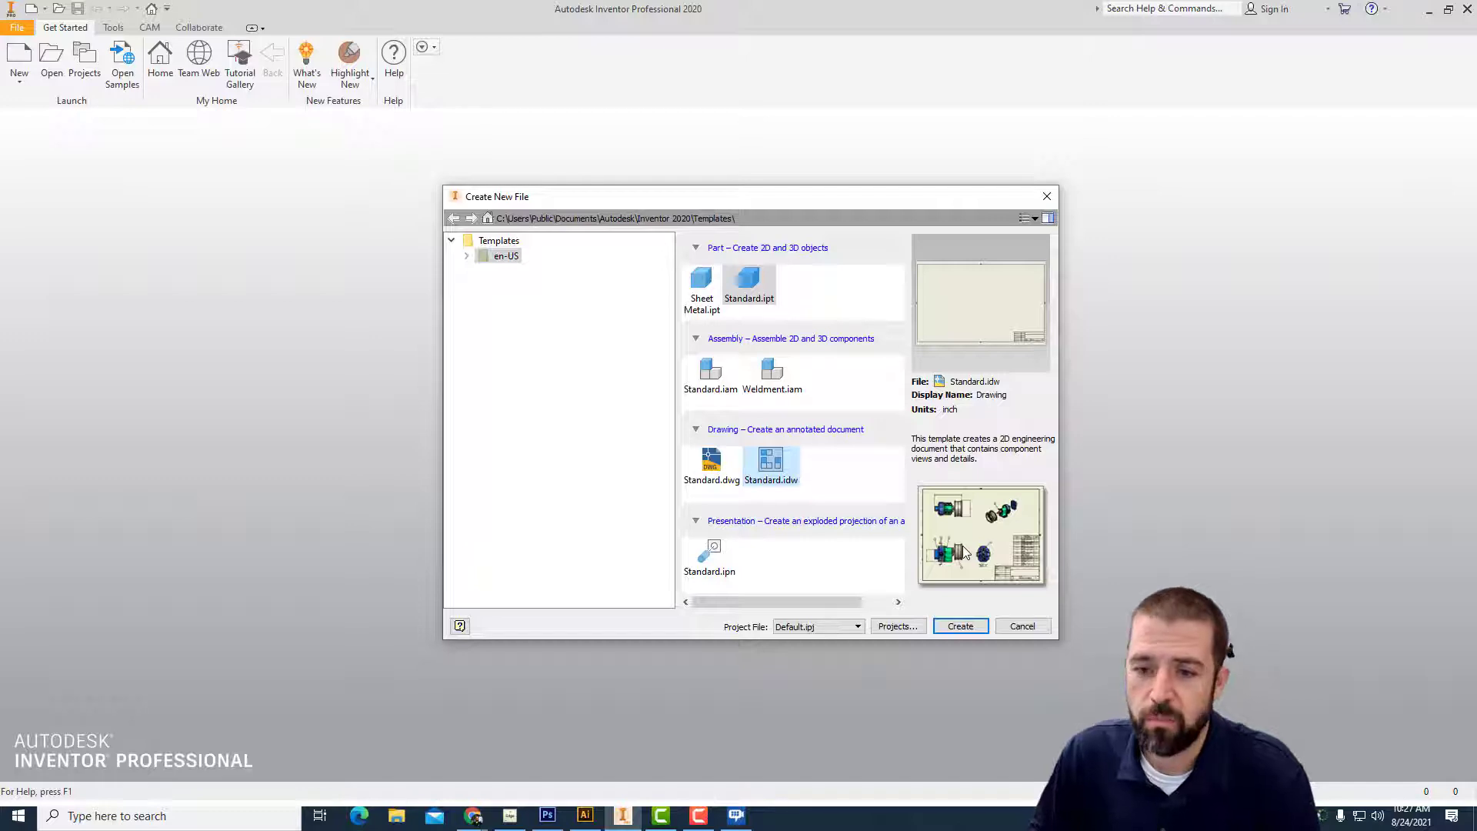
click(710, 566)
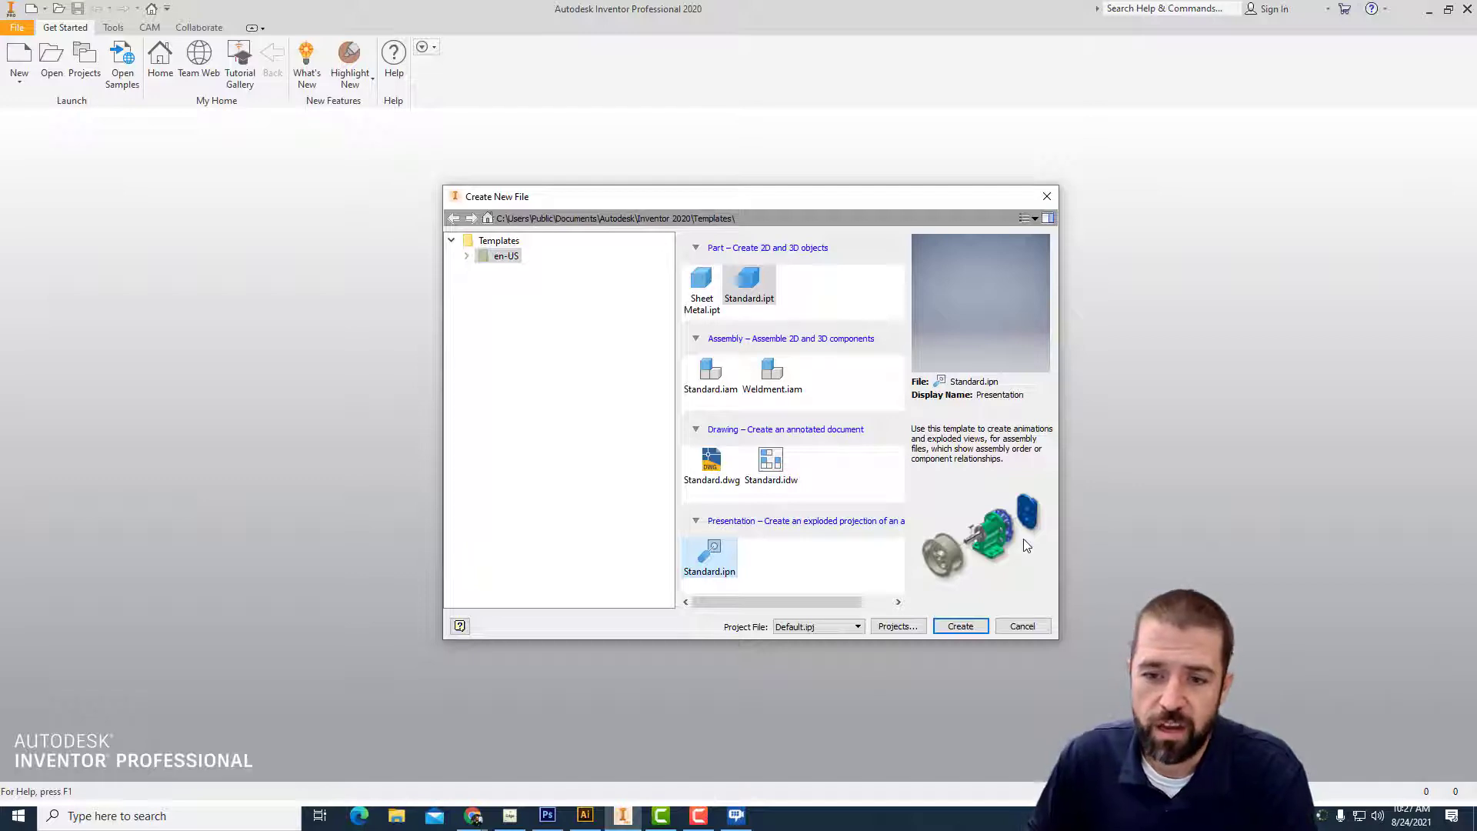
click(757, 283)
click(711, 375)
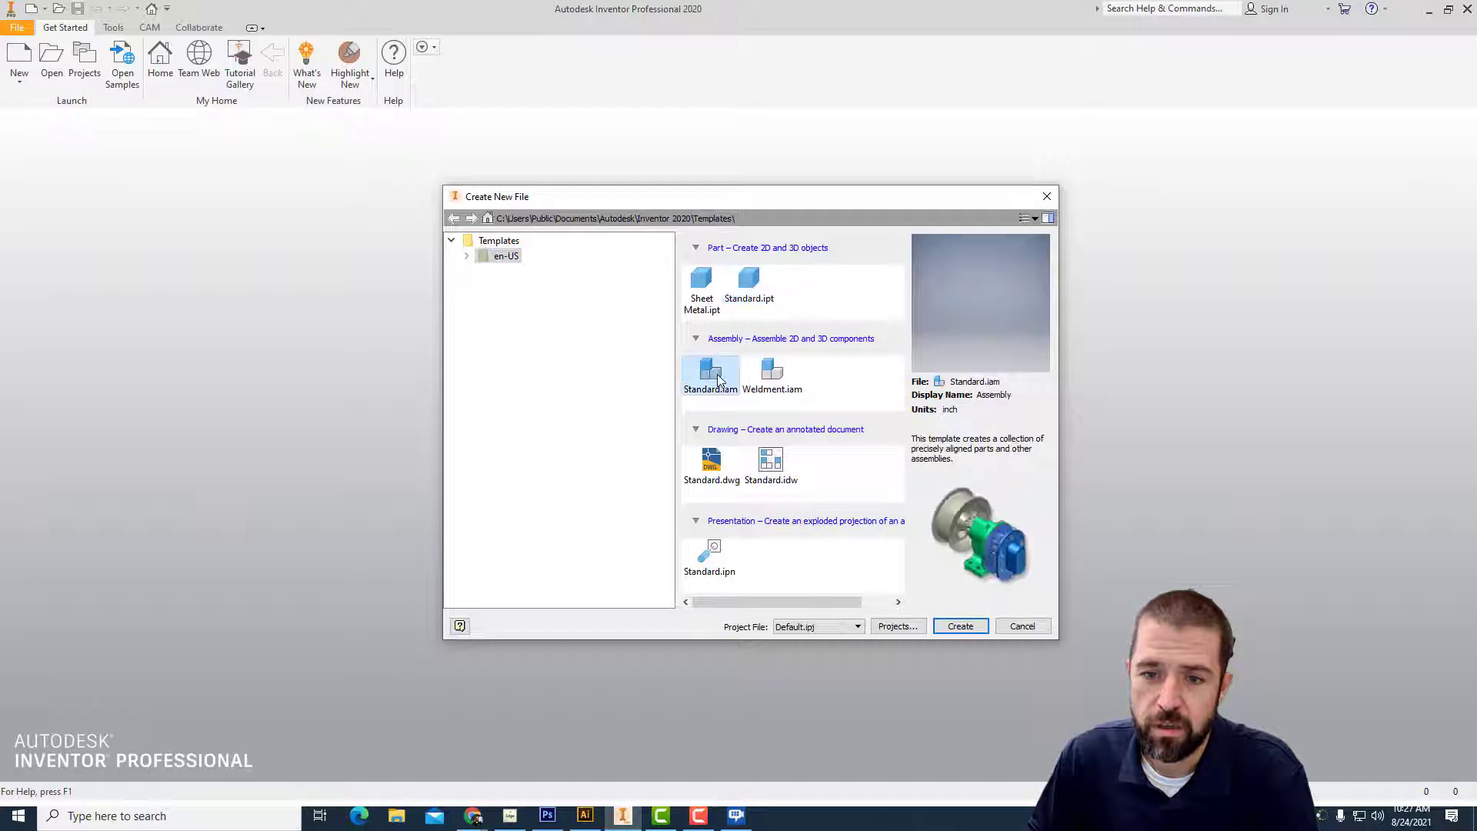
click(710, 555)
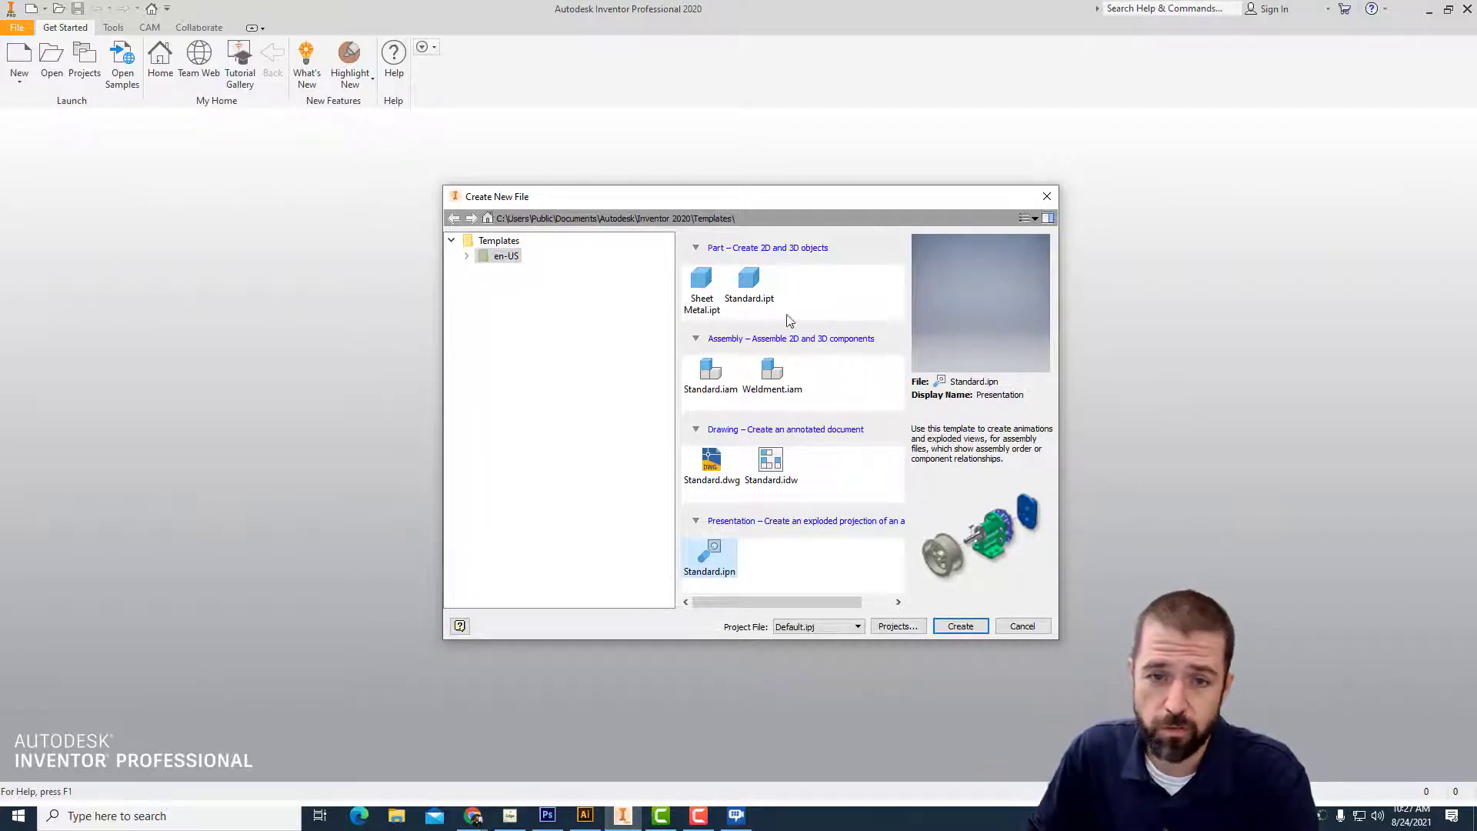
click(757, 285)
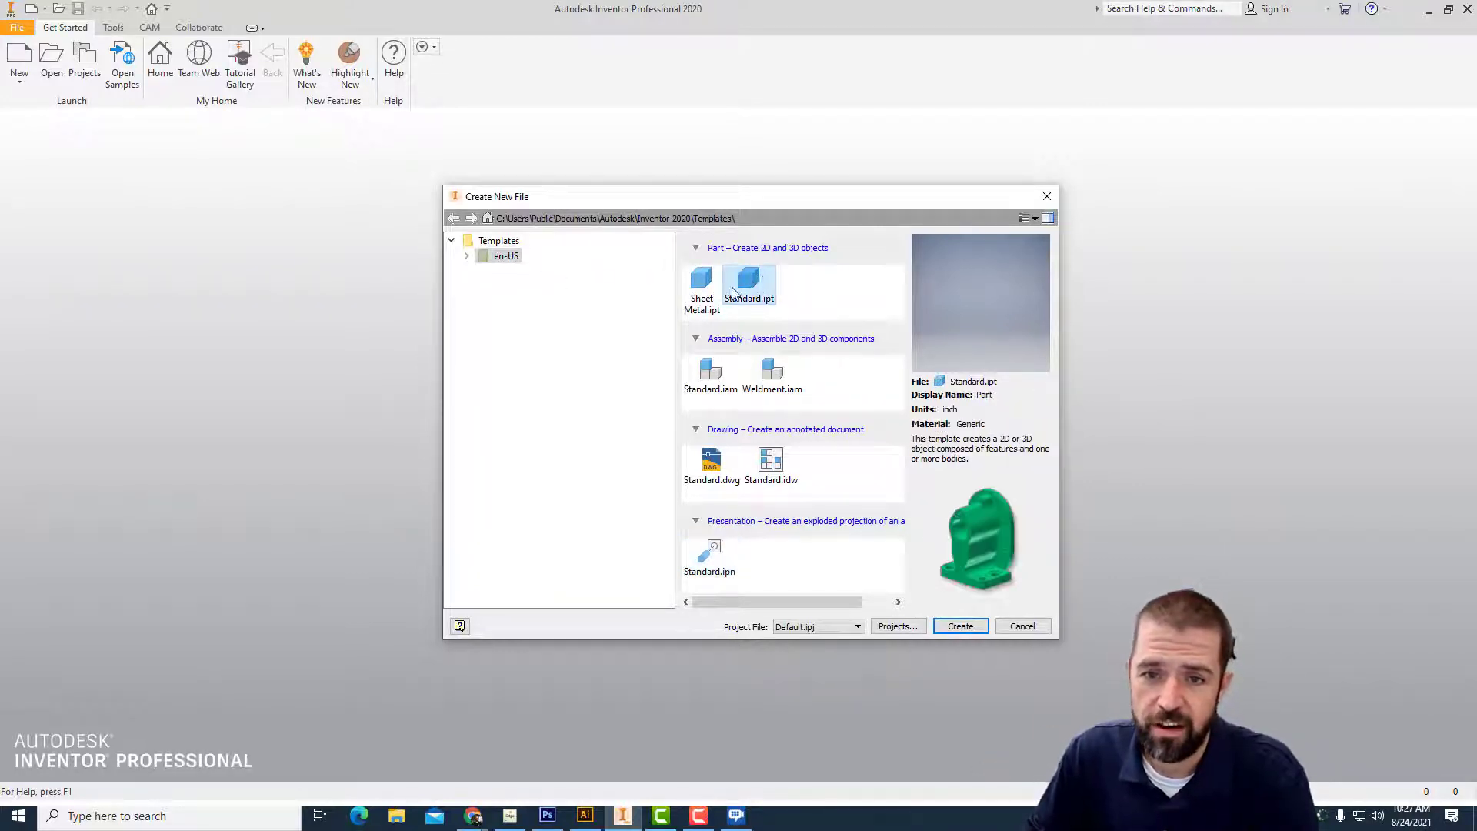
click(958, 627)
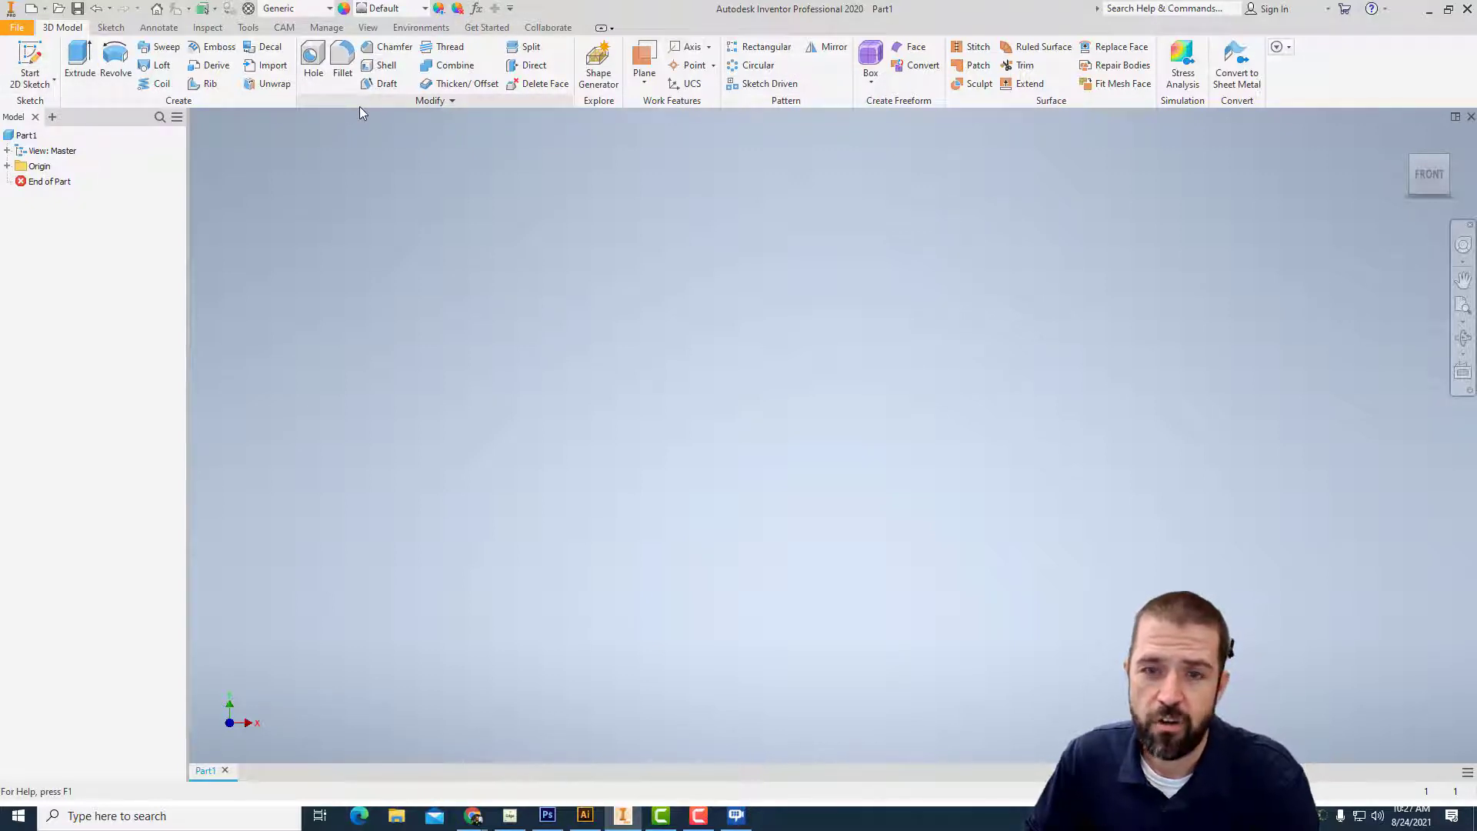
- Start a 2D sketch on the front (XY) origin plane
click(28, 55)
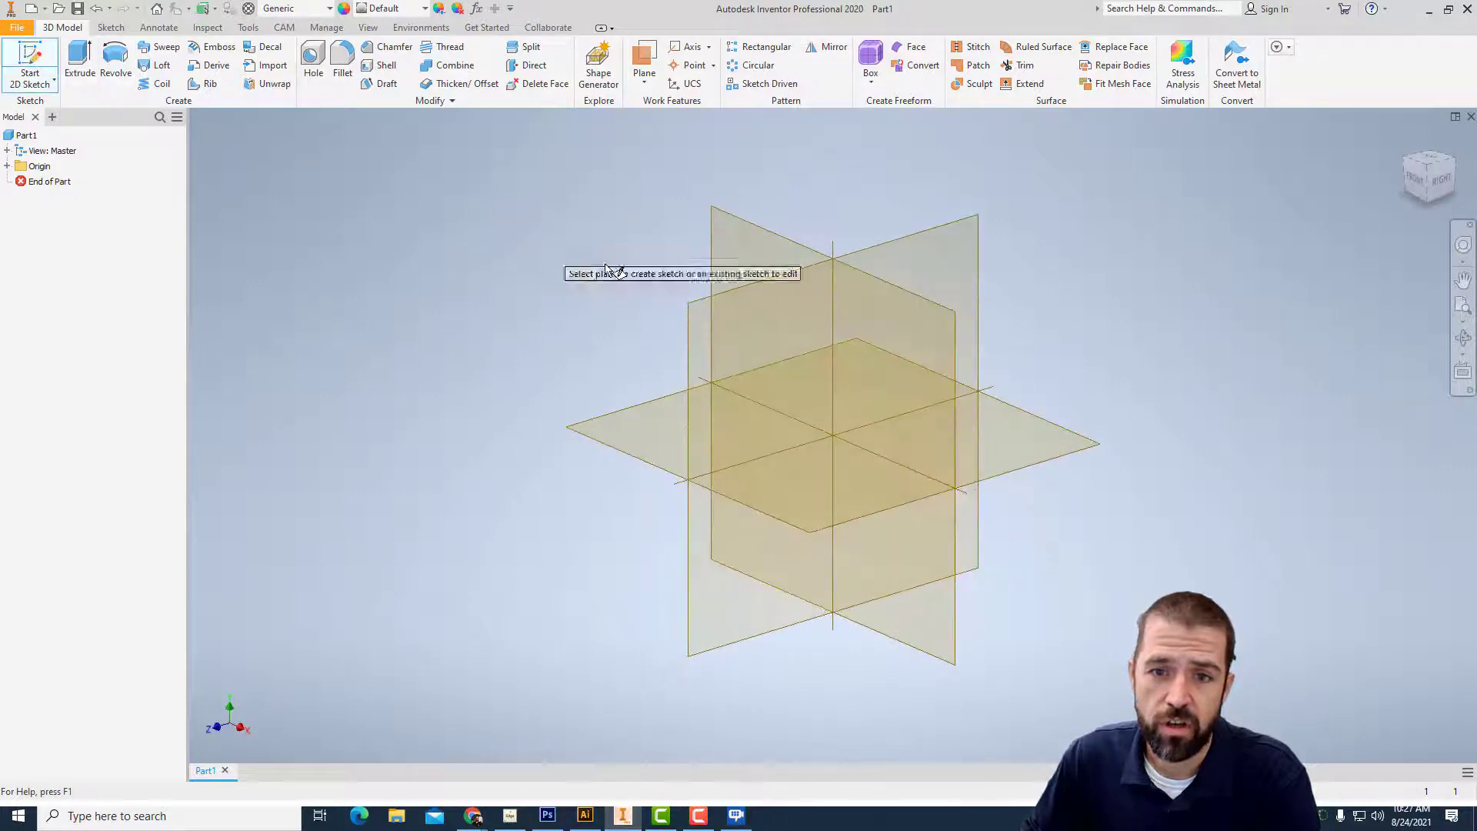
click(733, 256)
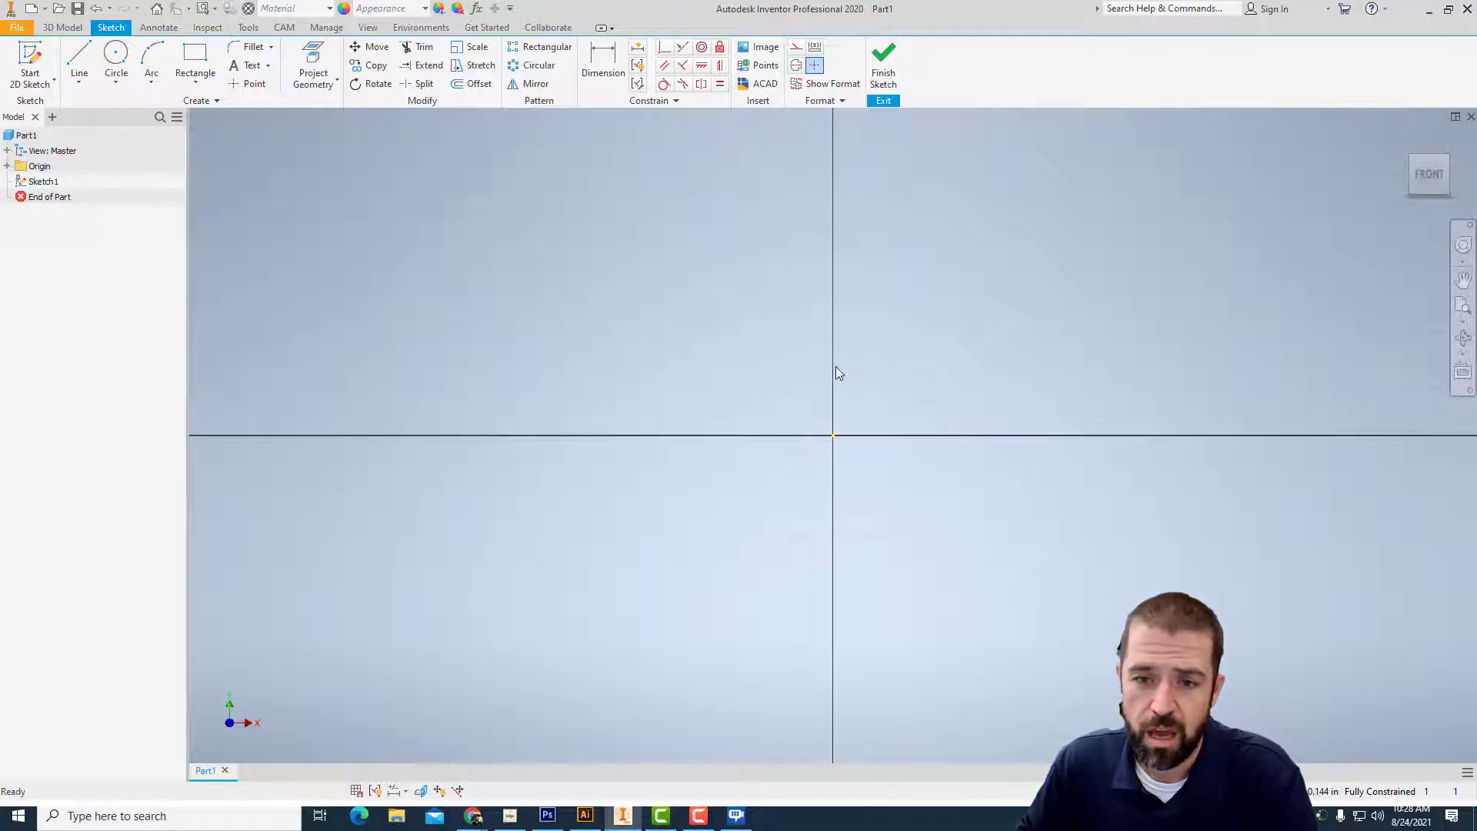
right_click(881, 314)
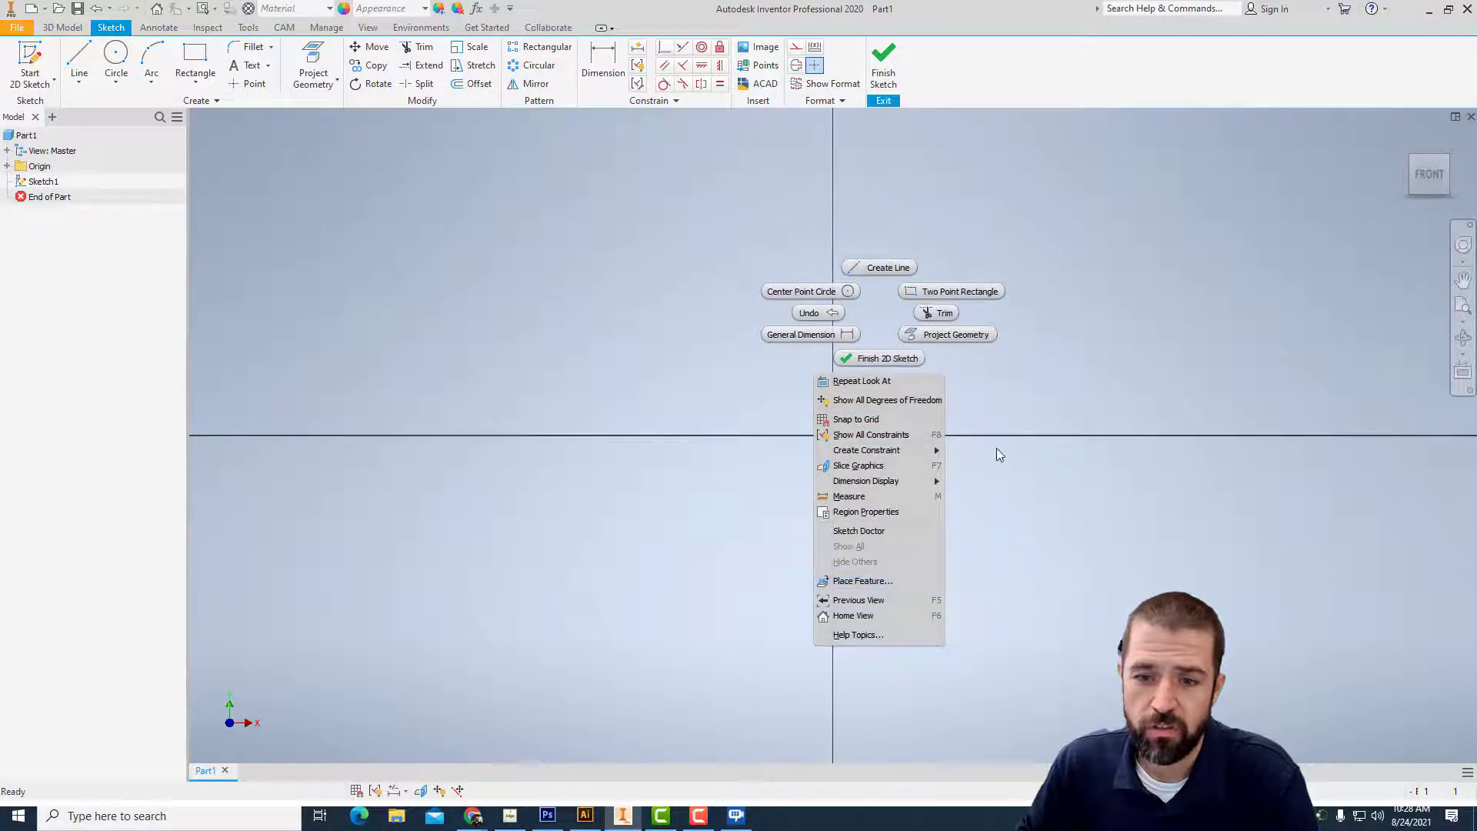
click(988, 410)
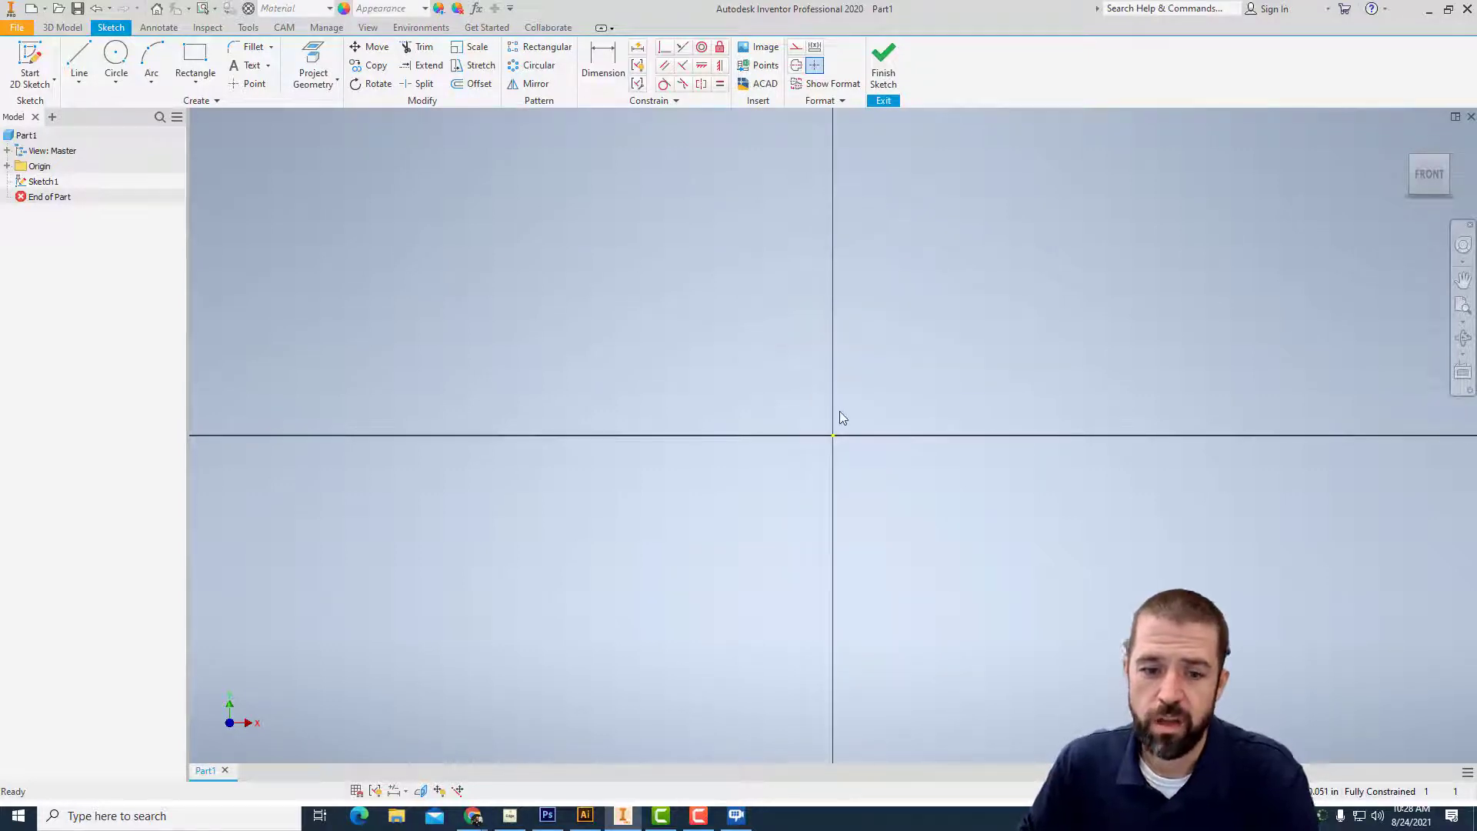
scroll(843, 428, down, 5)
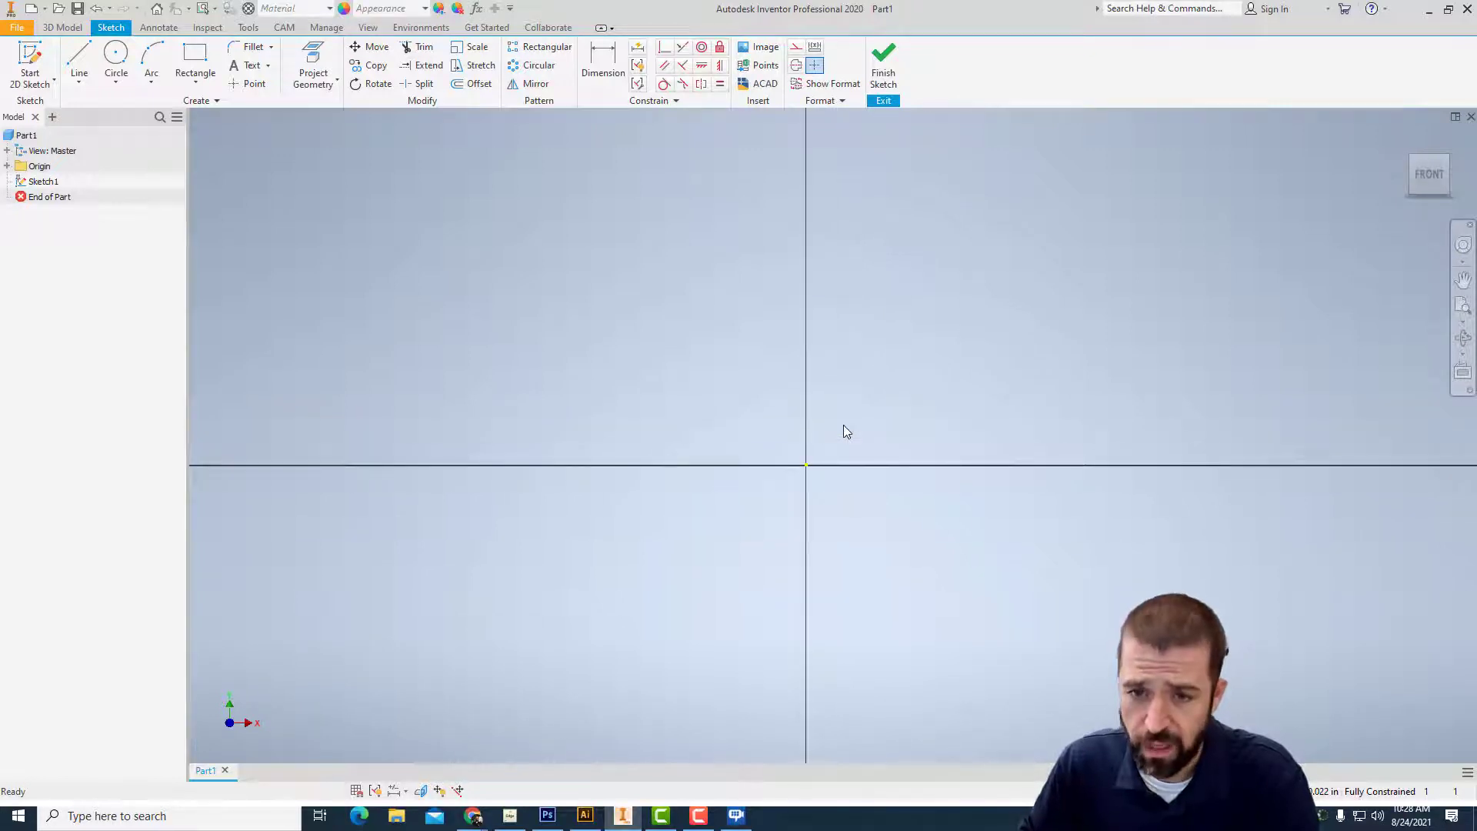
key(F2)
mouse_move(844, 428)
mouse_down()
mouse_move(561, 425)
mouse_move(751, 454)
mouse_up()
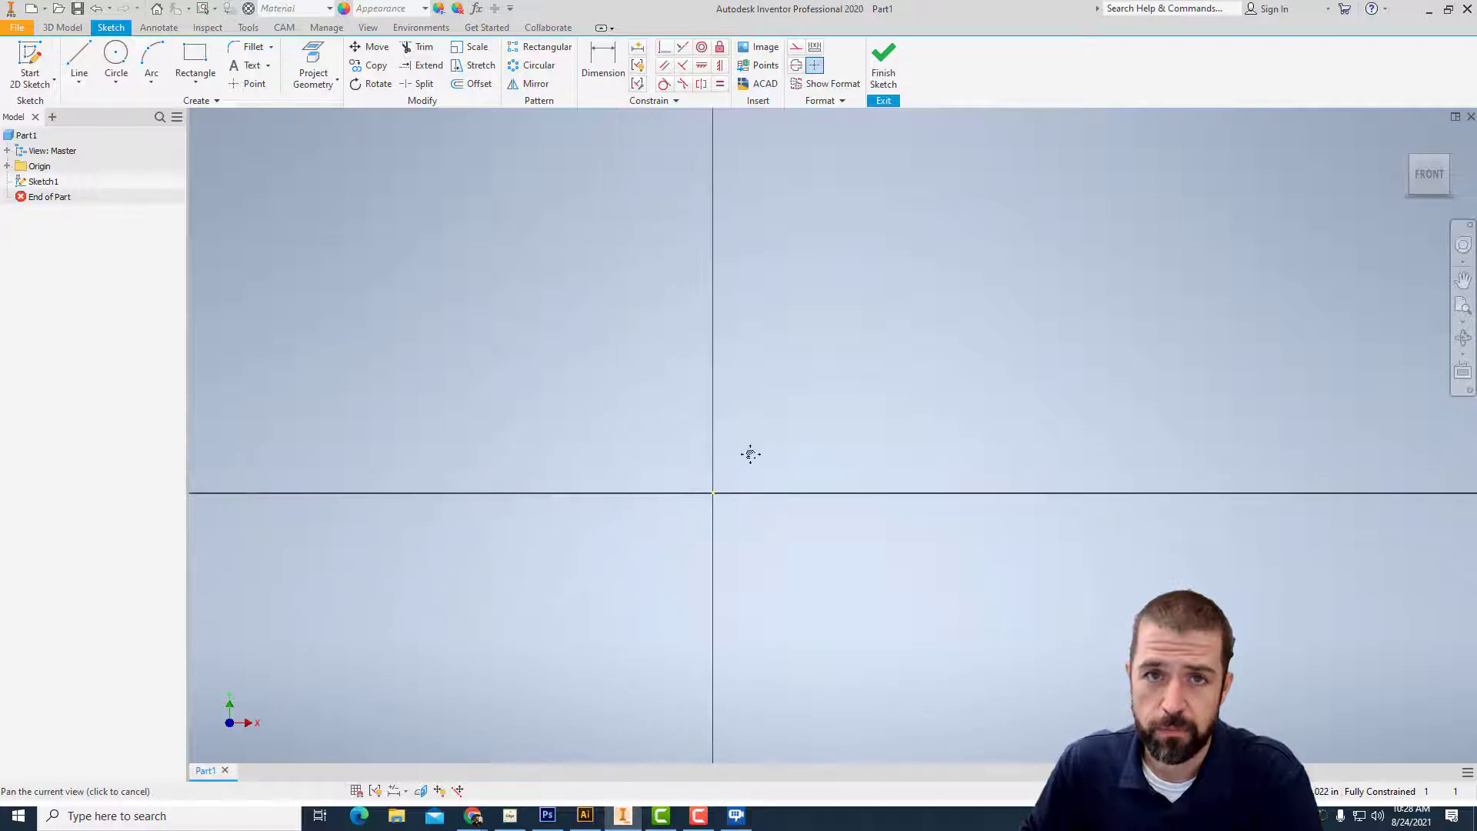
key(Escape)
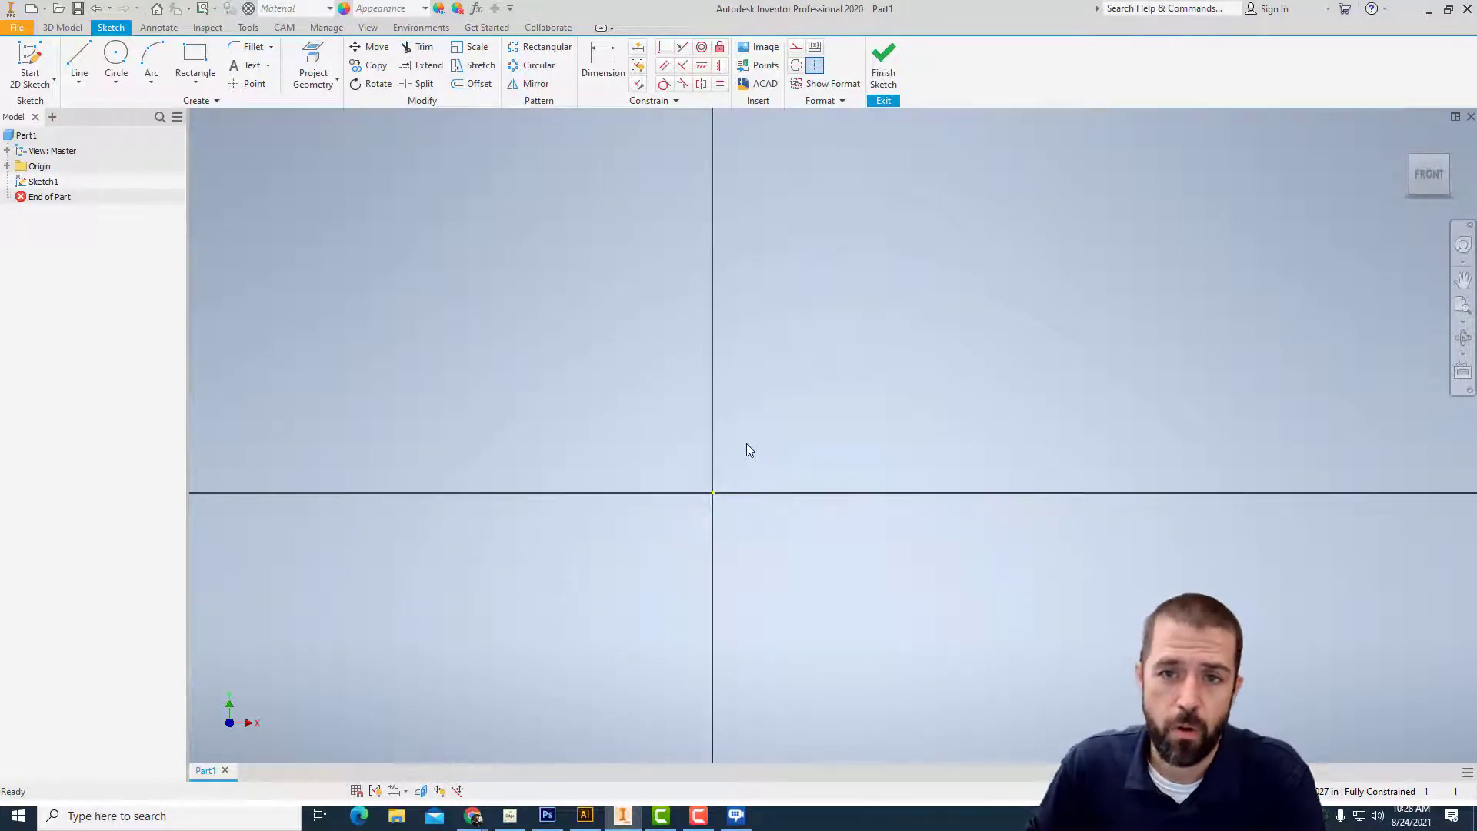
- Draw a vertical line 2 in long upward from the sketch origin with the Line tool
click(78, 68)
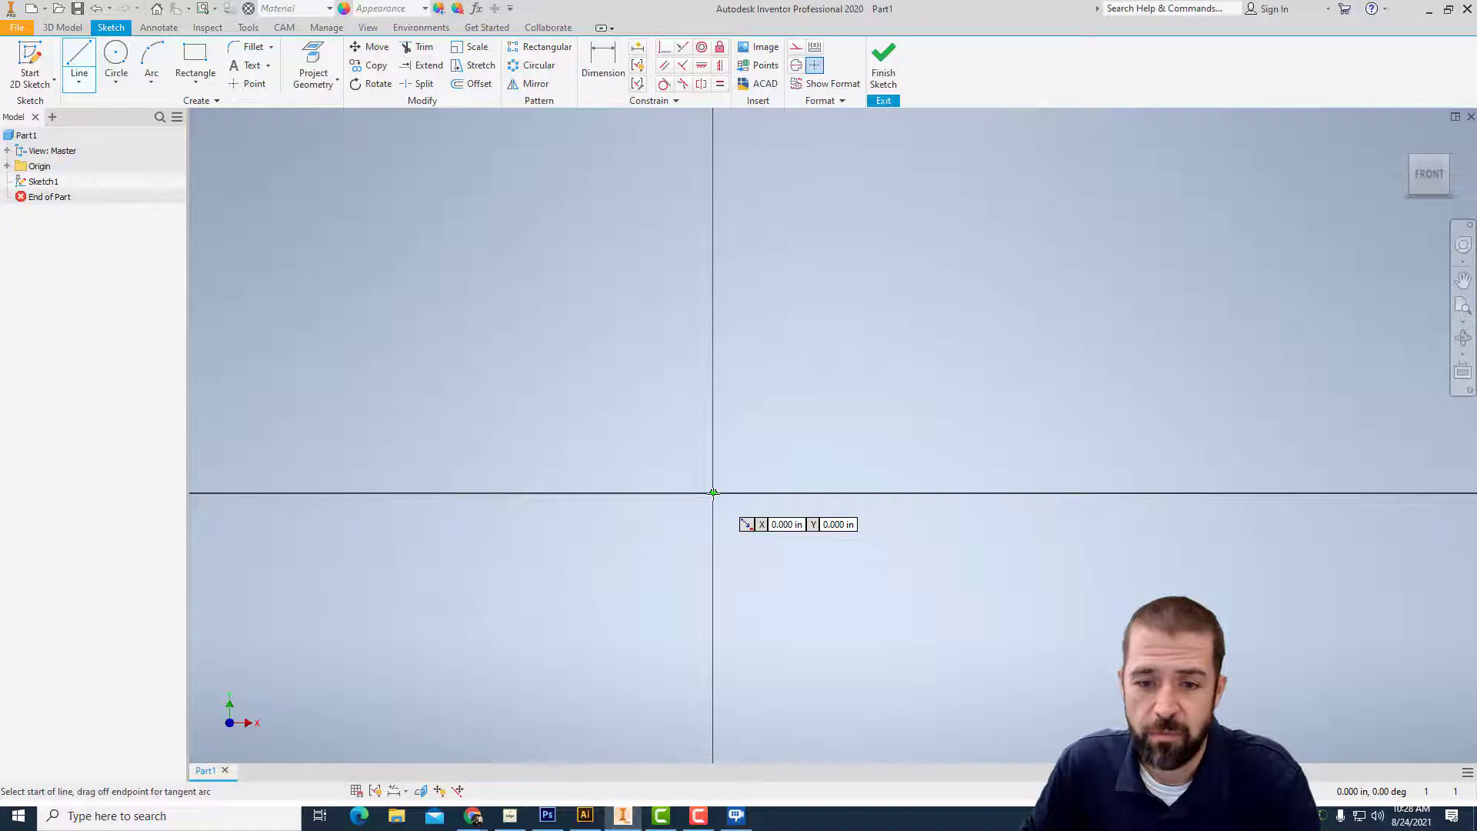
click(713, 493)
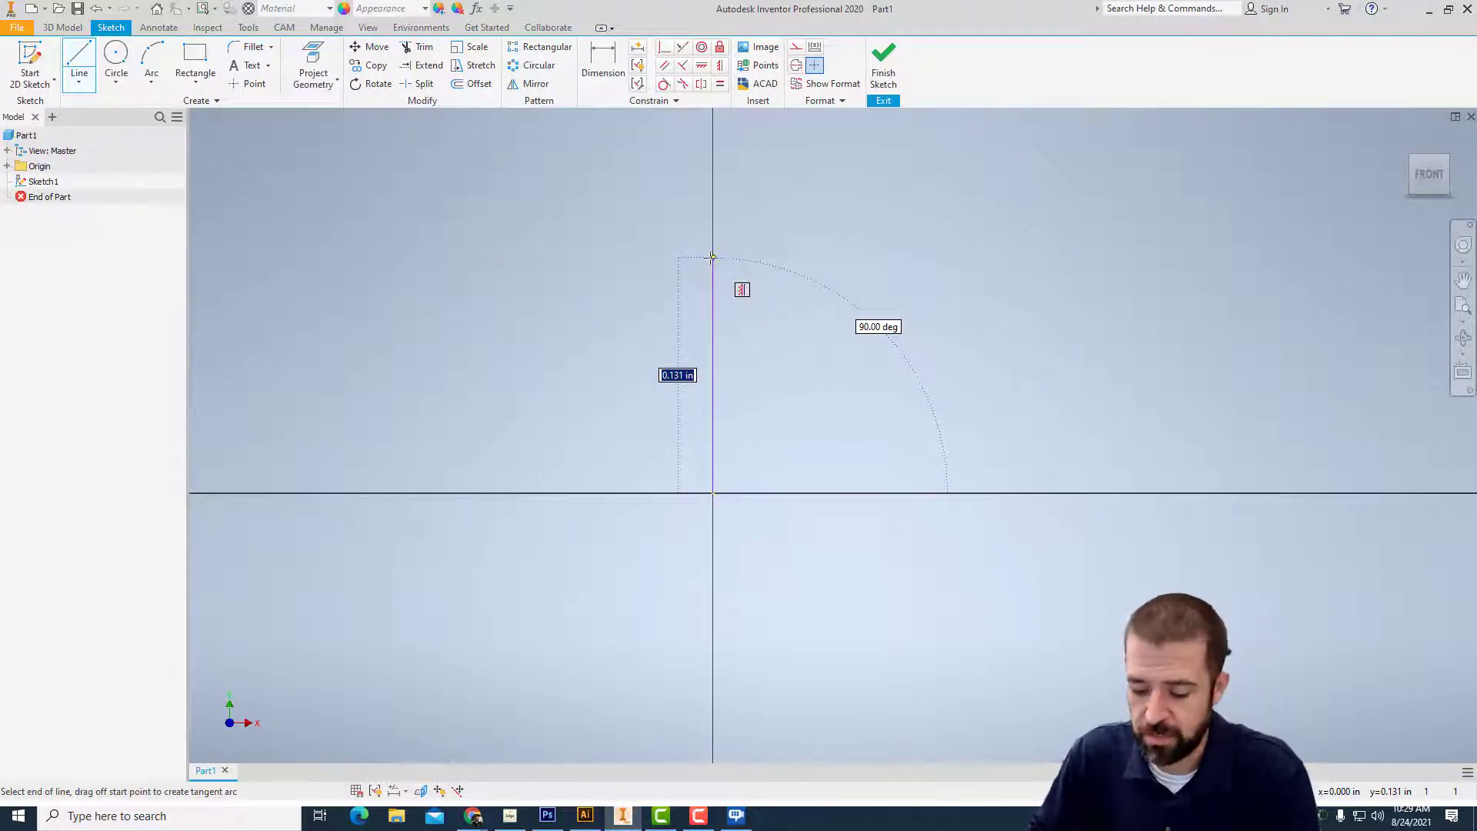
key(Escape)
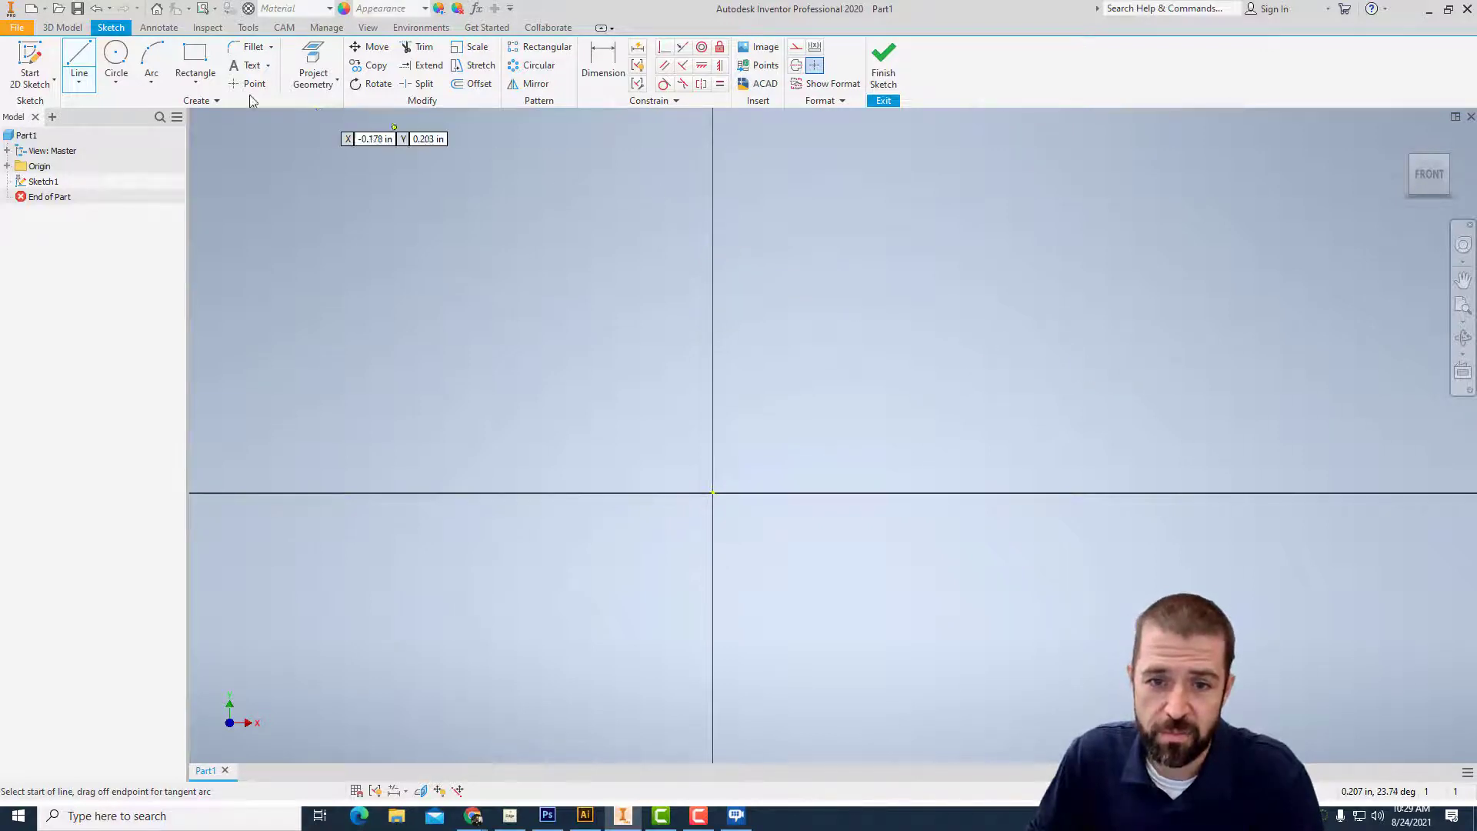
click(713, 492)
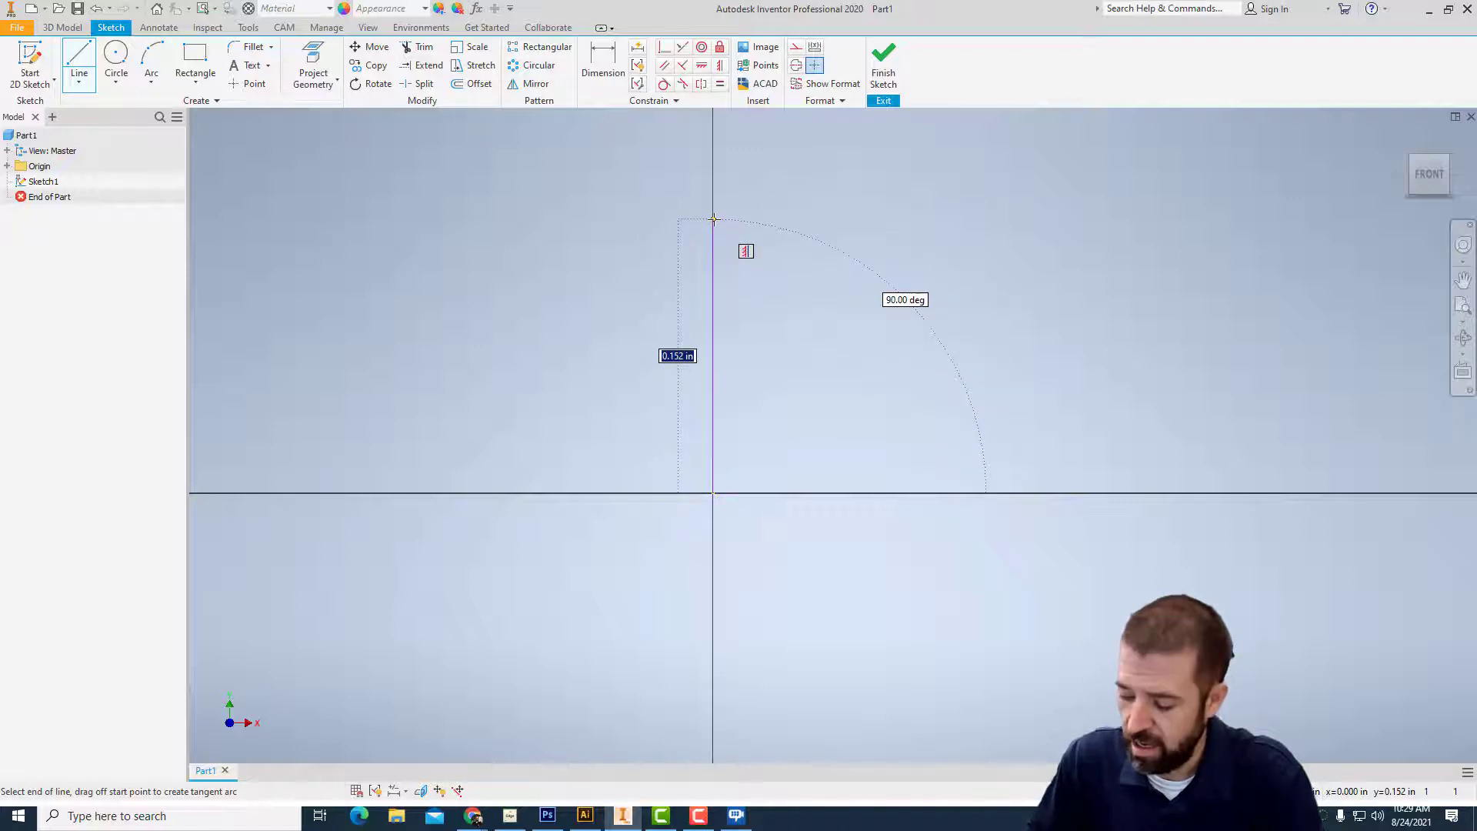
text(2)
key(Return)
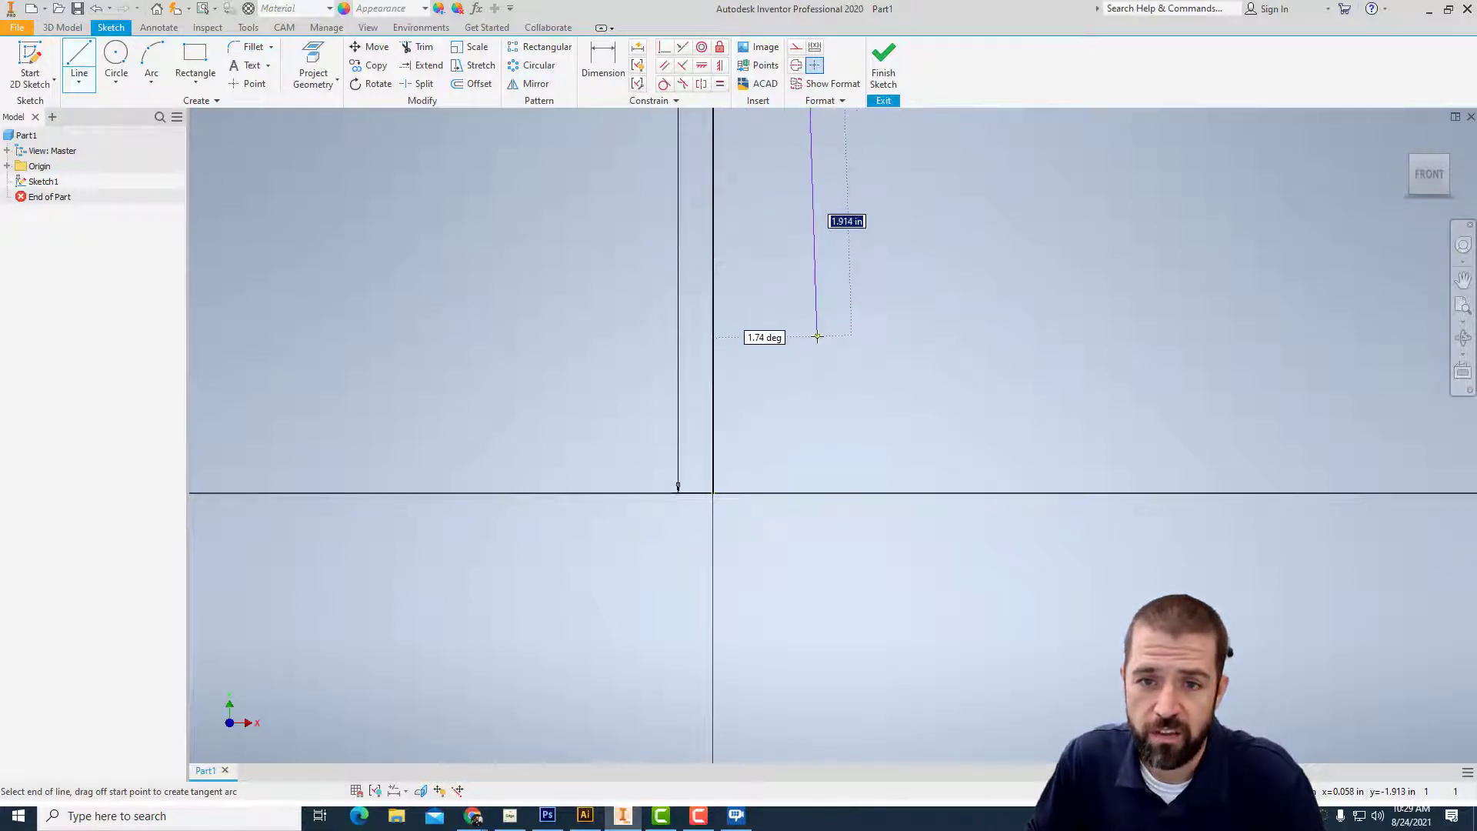
- Complete the square with a 2 in horizontal upper line, a 2 in perpendicular line downward, and a closing line to the origin
scroll(817, 337, down, 8)
scroll(862, 249, down, 2)
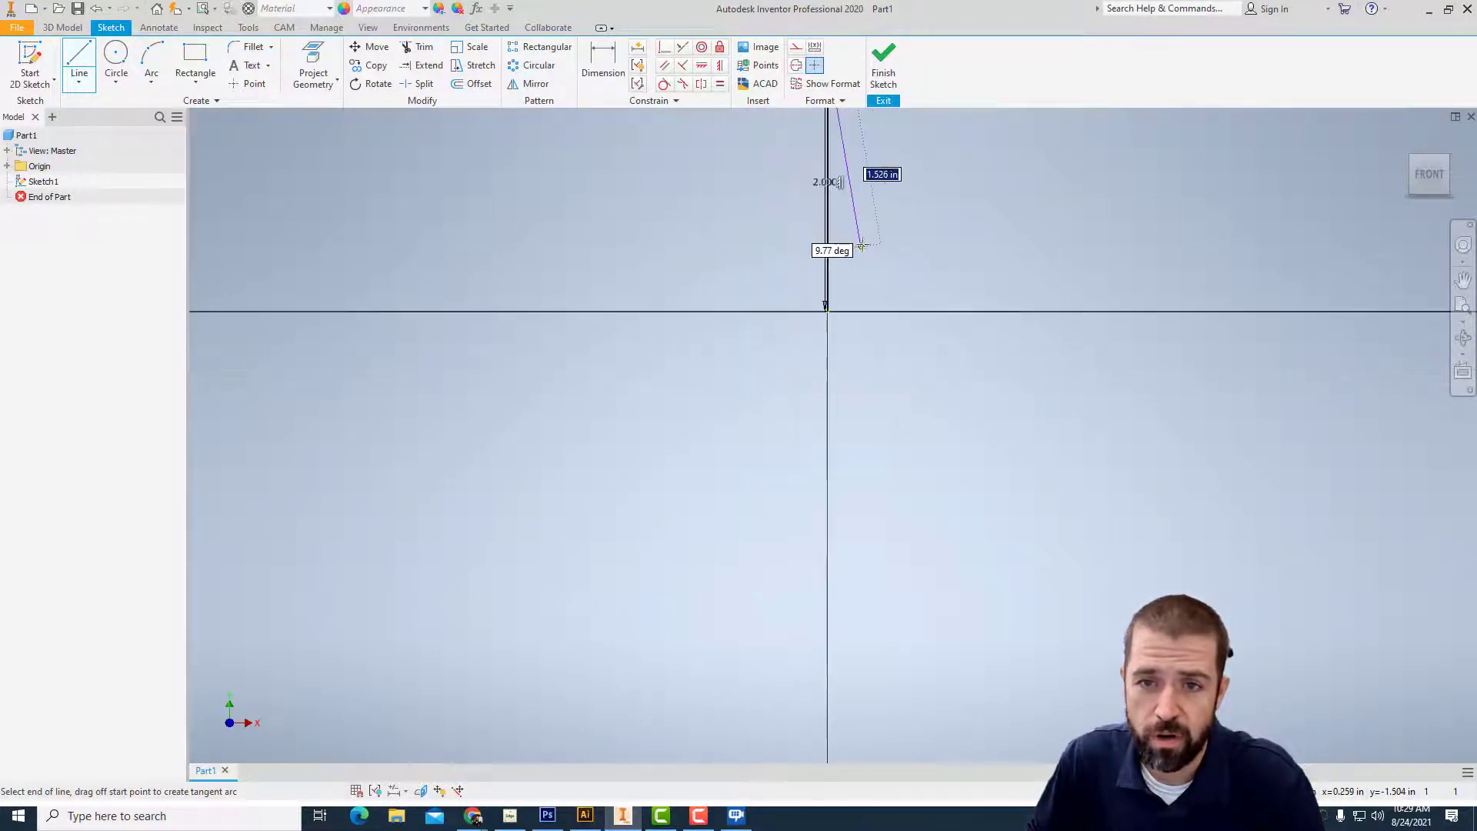
middle_drag(882, 211, 676, 418)
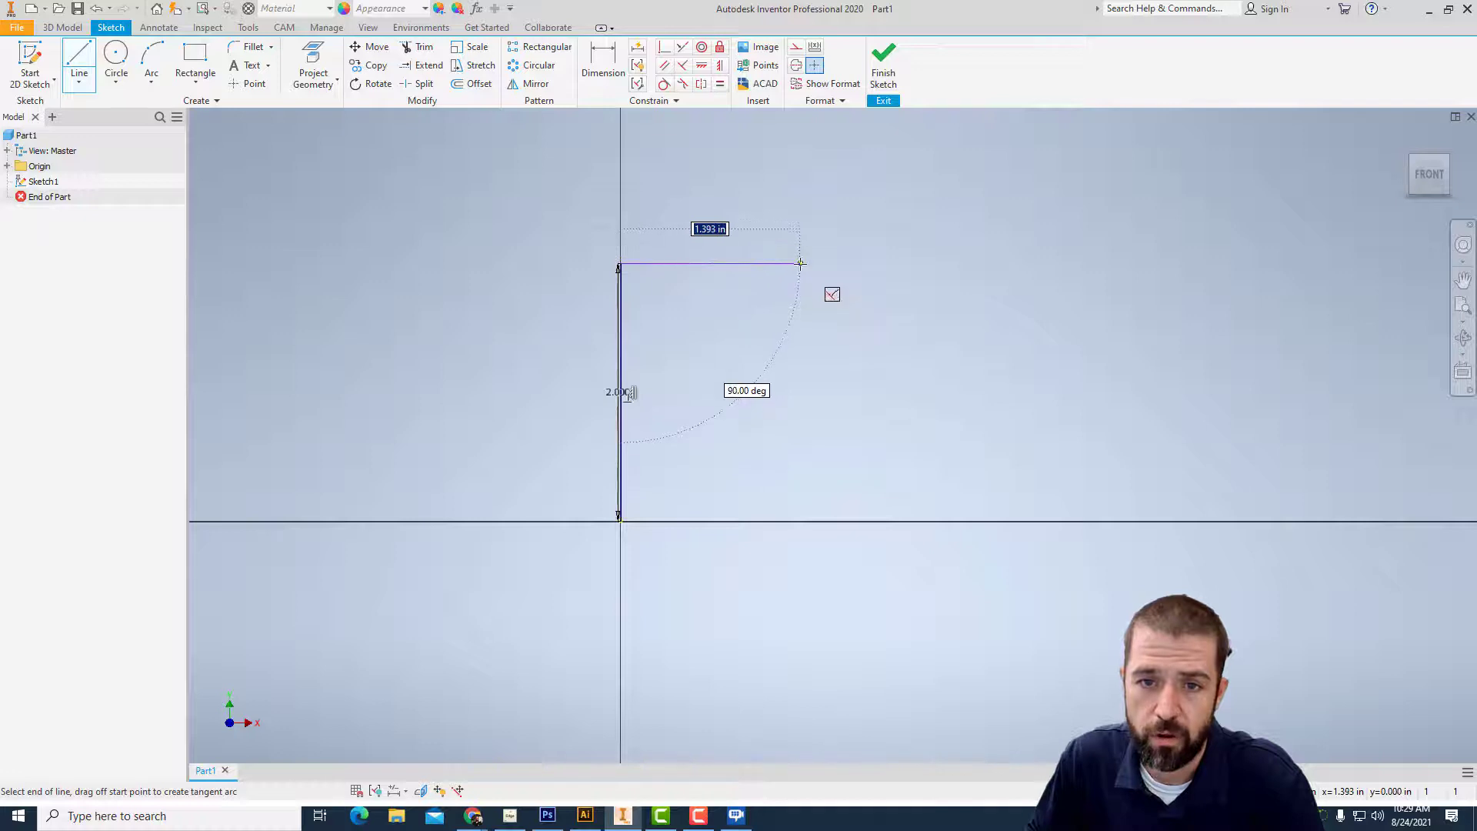
text(2)
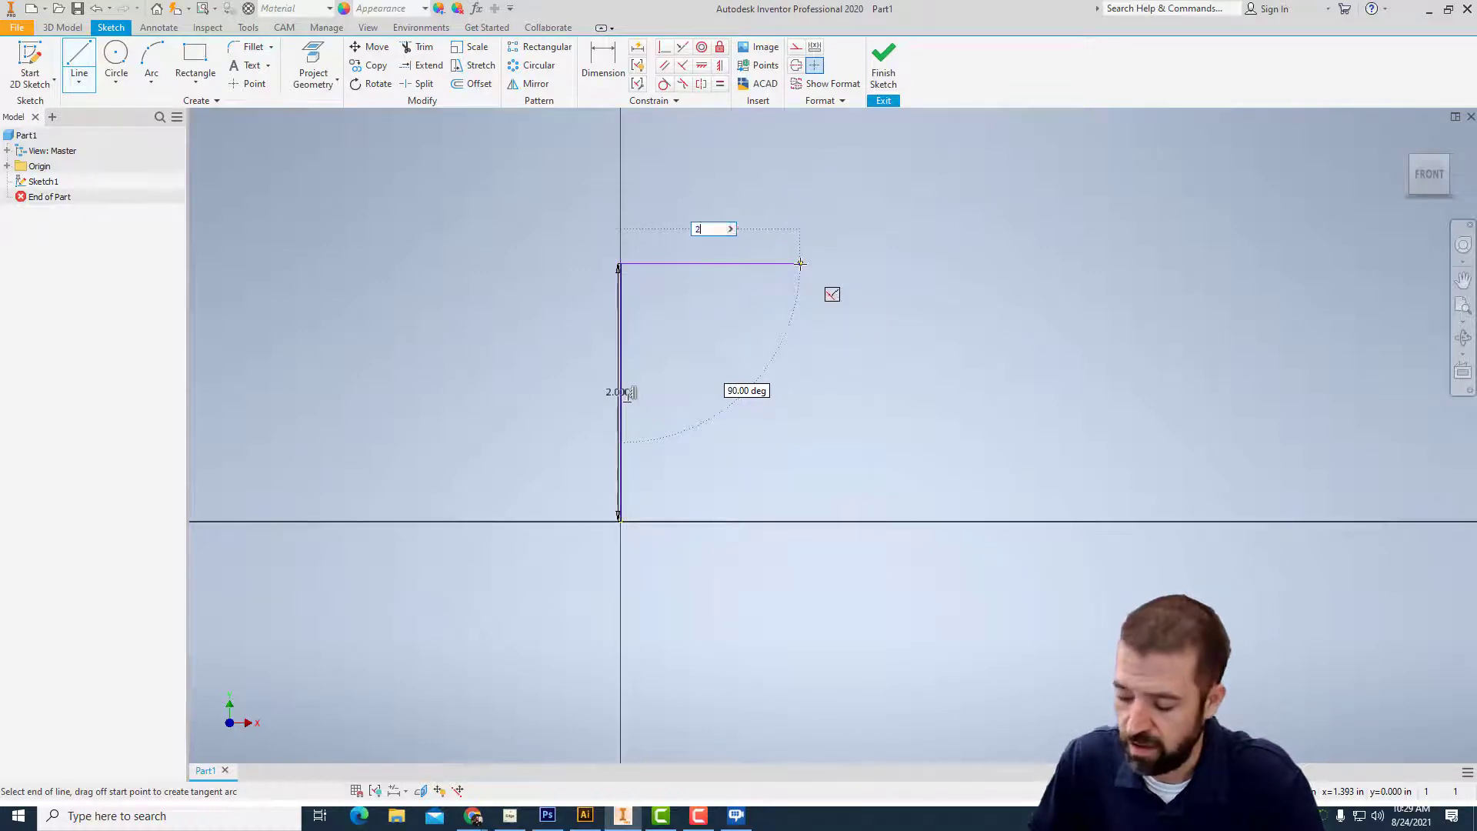
key(Return)
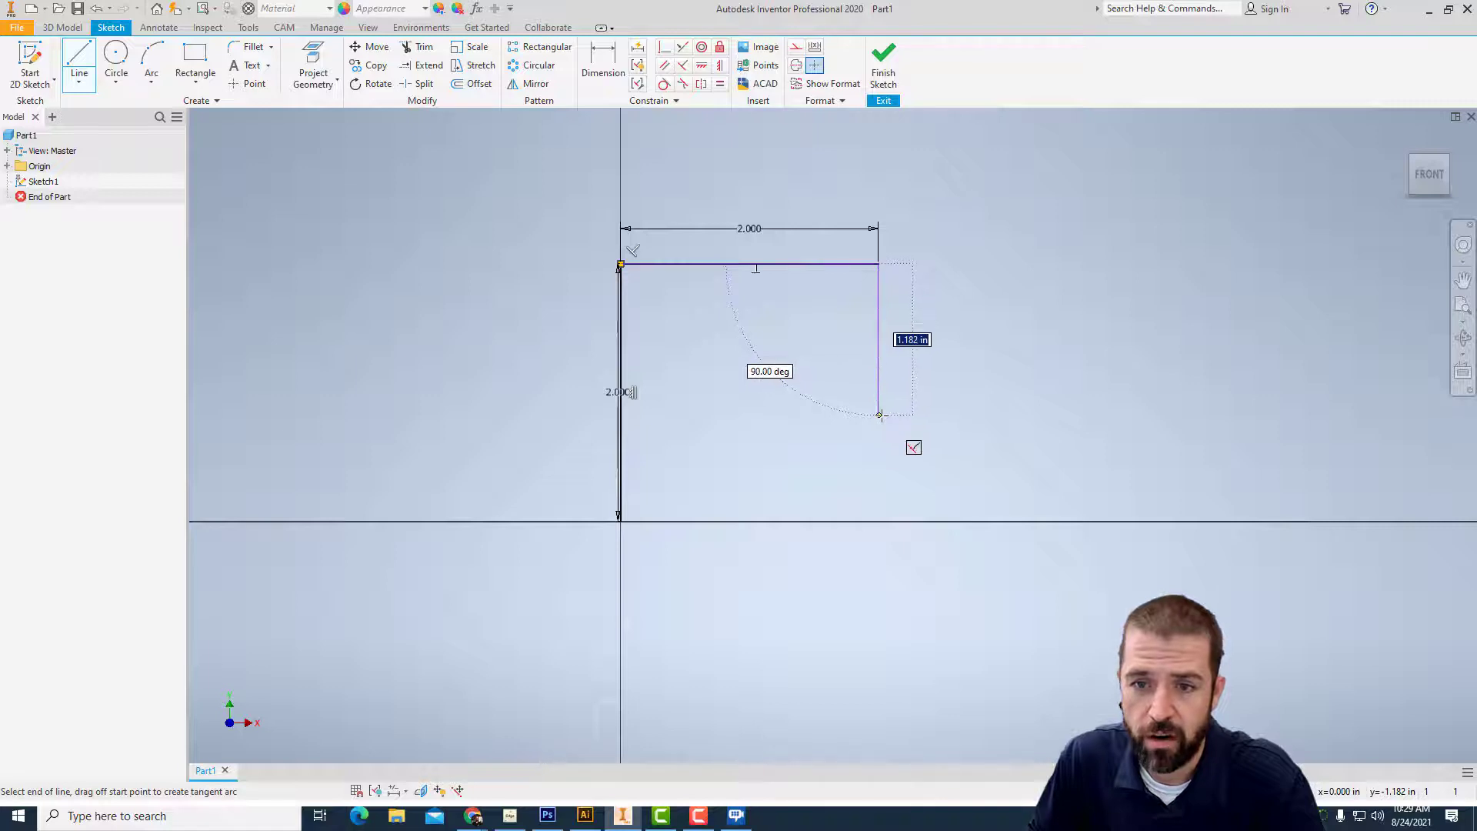
text(2)
key(Return)
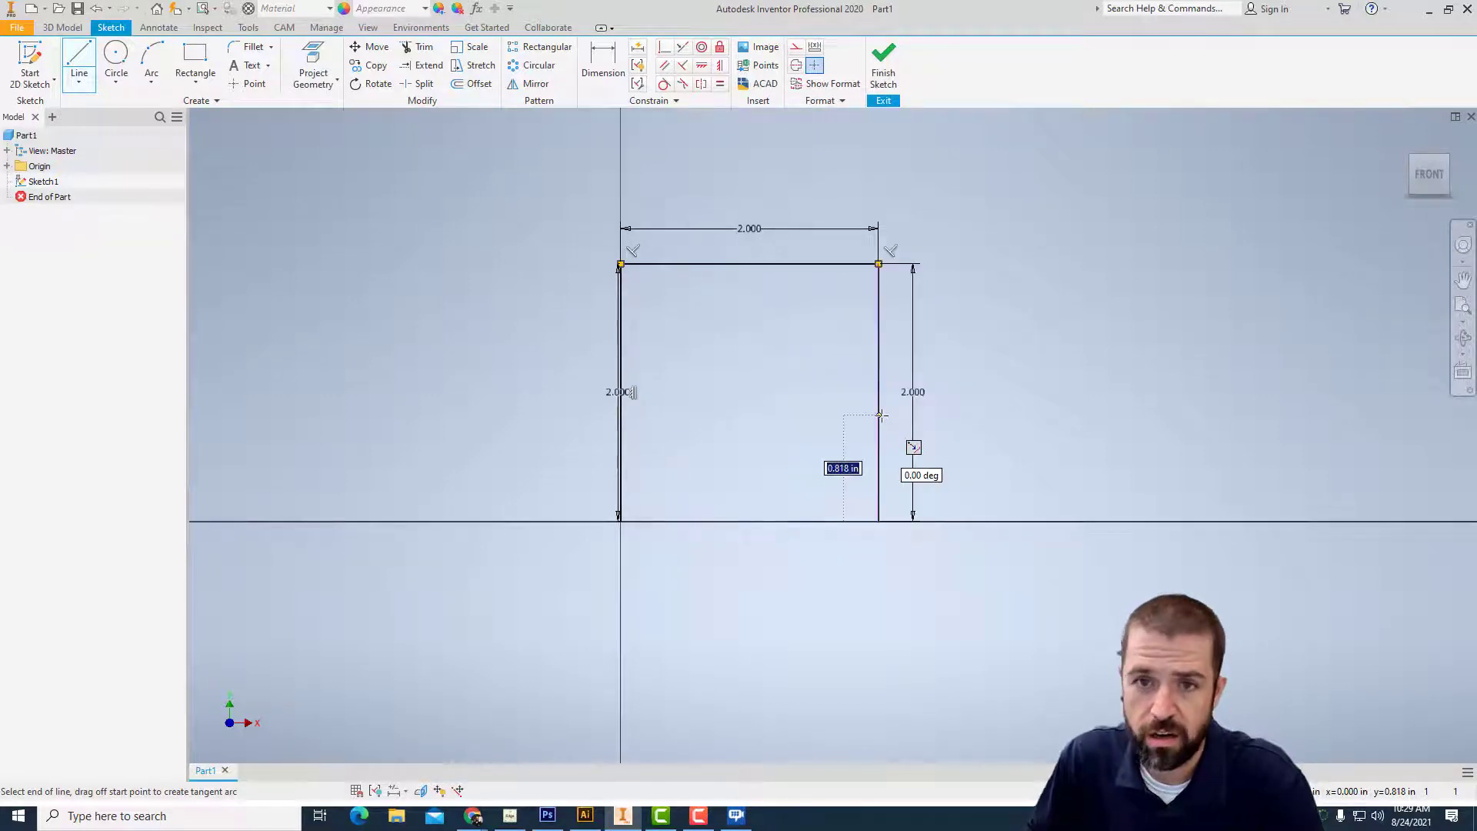
click(620, 522)
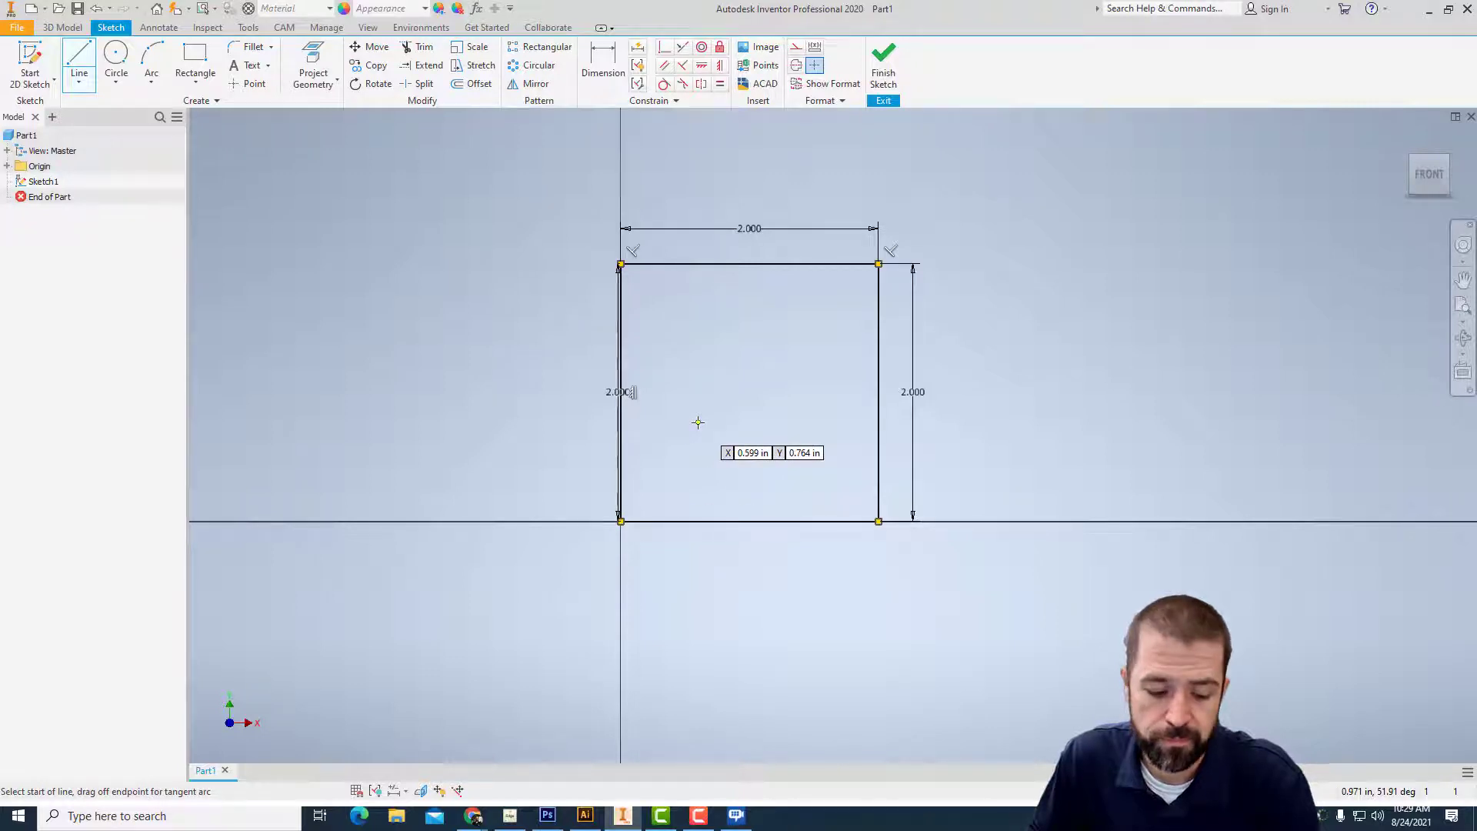
key(Escape)
- Move the vertical dimension on the origin side outward, clear of the square, and finish the sketch
drag(625, 393, 570, 393)
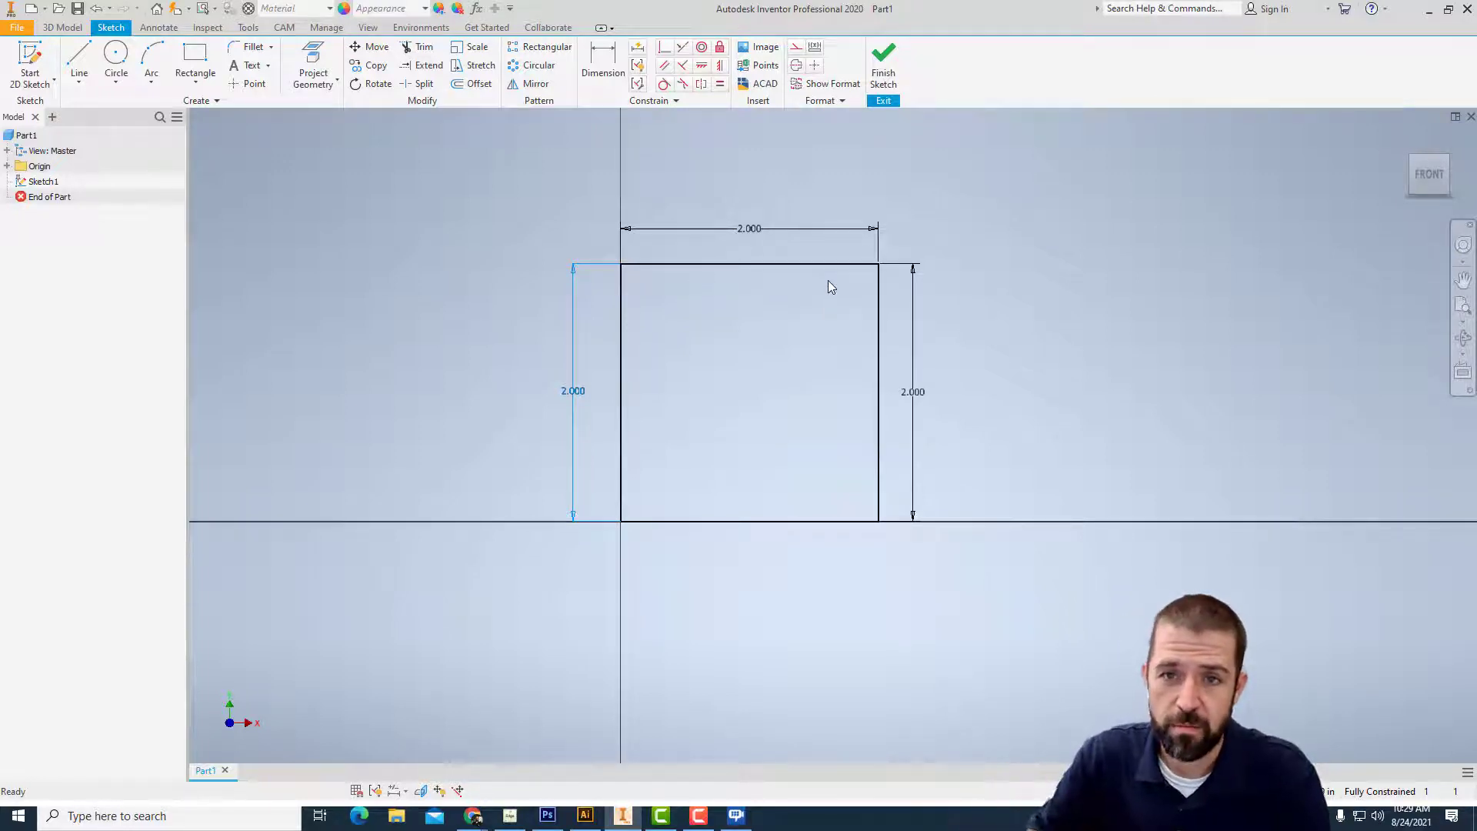
click(890, 70)
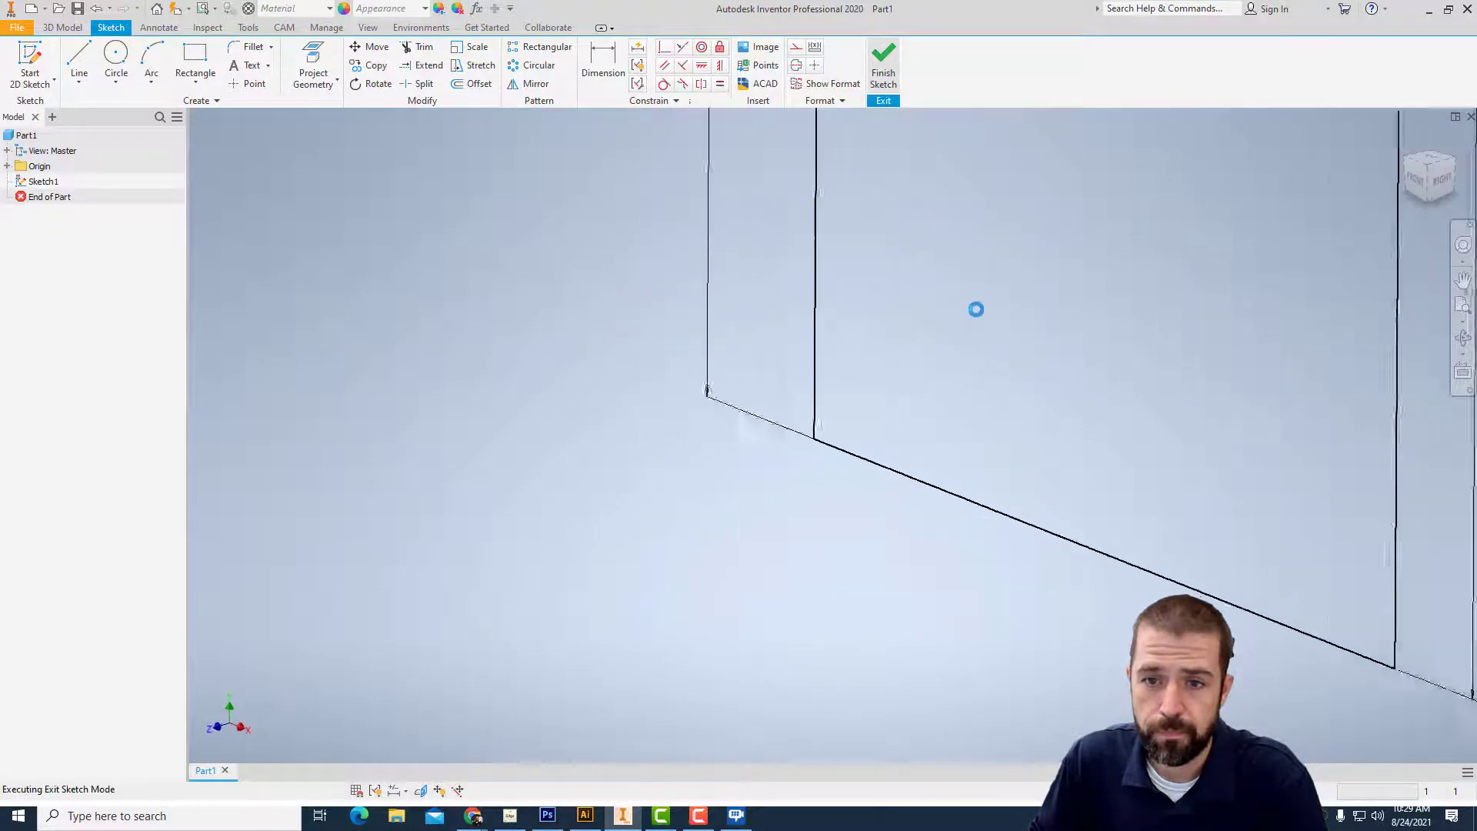
- Extrude the square profile 2 in to form a cube
scroll(998, 502, down, 7)
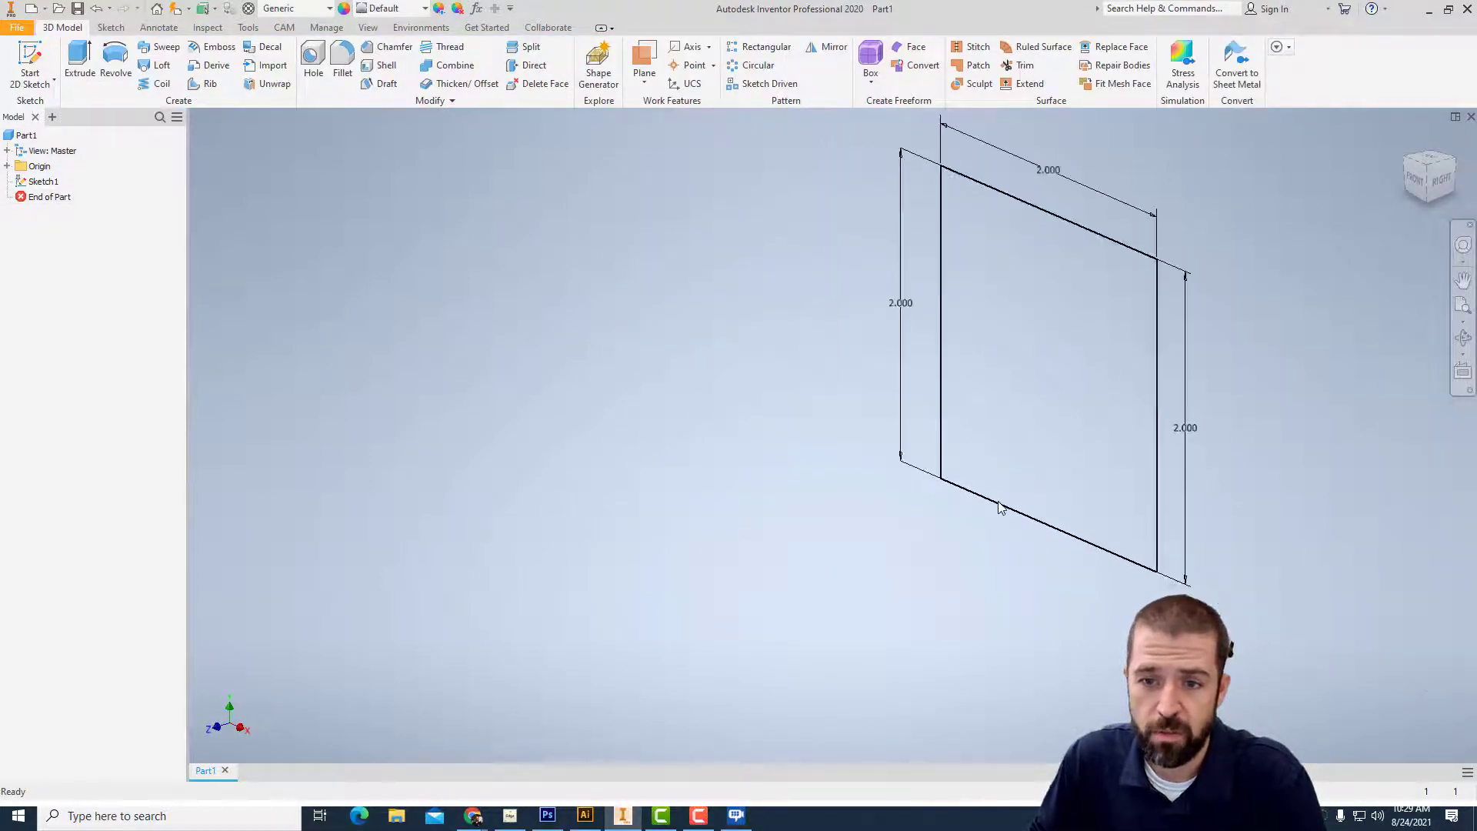
middle_drag(1033, 449, 812, 472)
scroll(811, 471, up, 3)
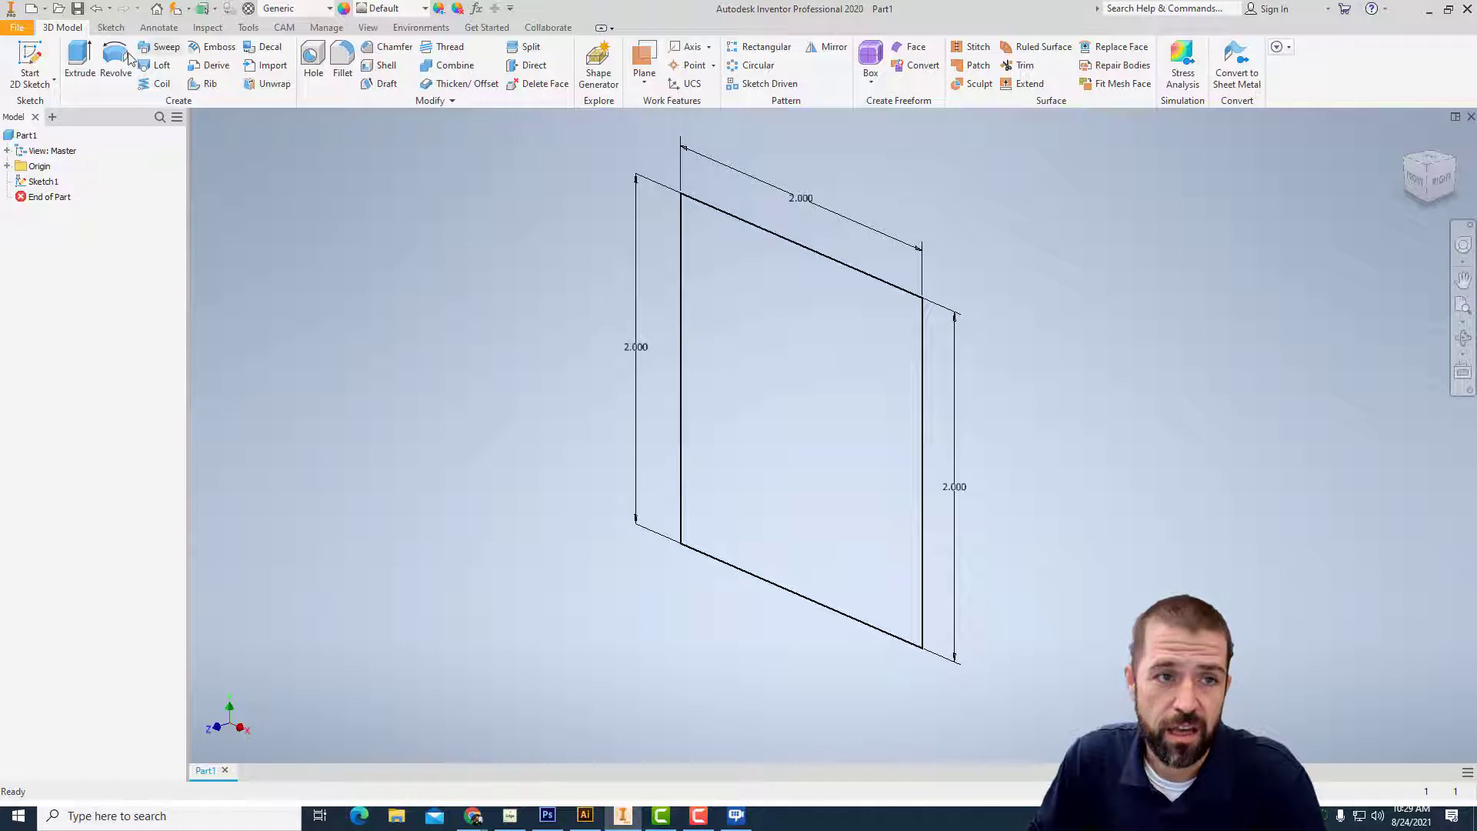
click(71, 54)
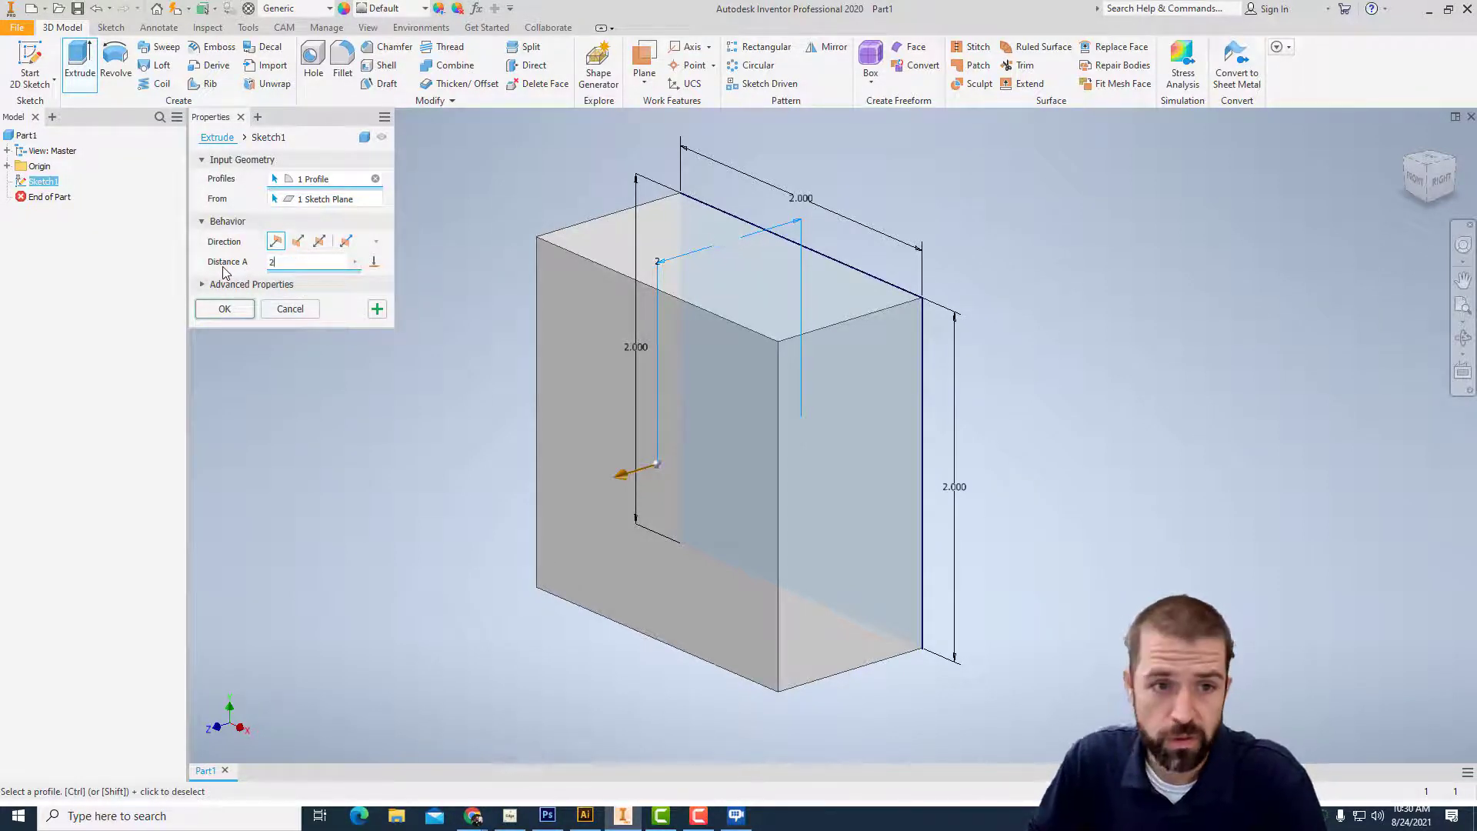
click(224, 309)
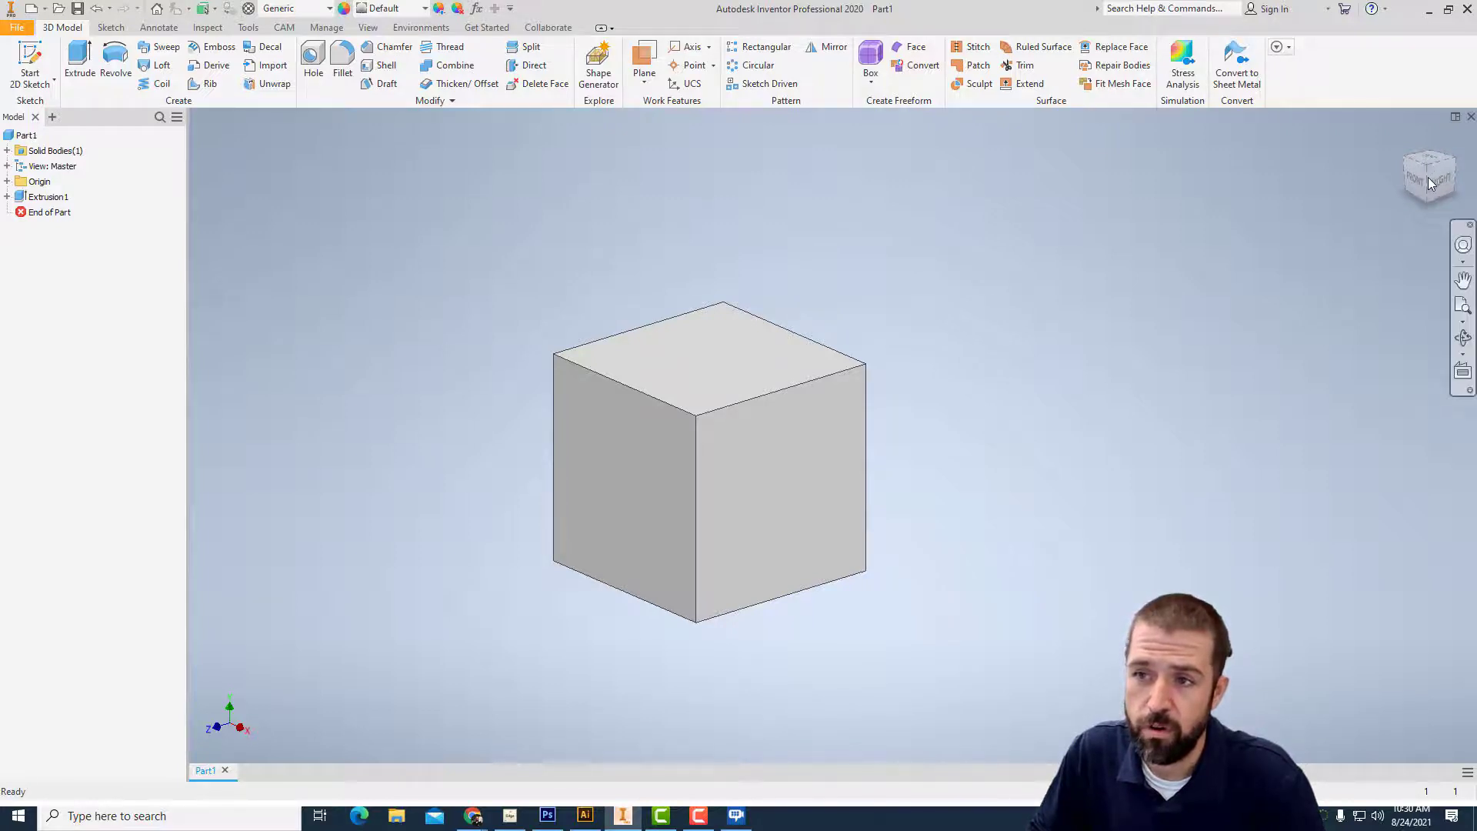
- Orbit around the cube to inspect its other sides, and return to the home view
shift+middle_drag(1408, 187, 1339, 239)
mouse_move(709, 462)
shift+middle_down()
mouse_move(777, 431)
mouse_move(738, 370)
mouse_move(662, 408)
mouse_move(709, 463)
shift+middle_up()
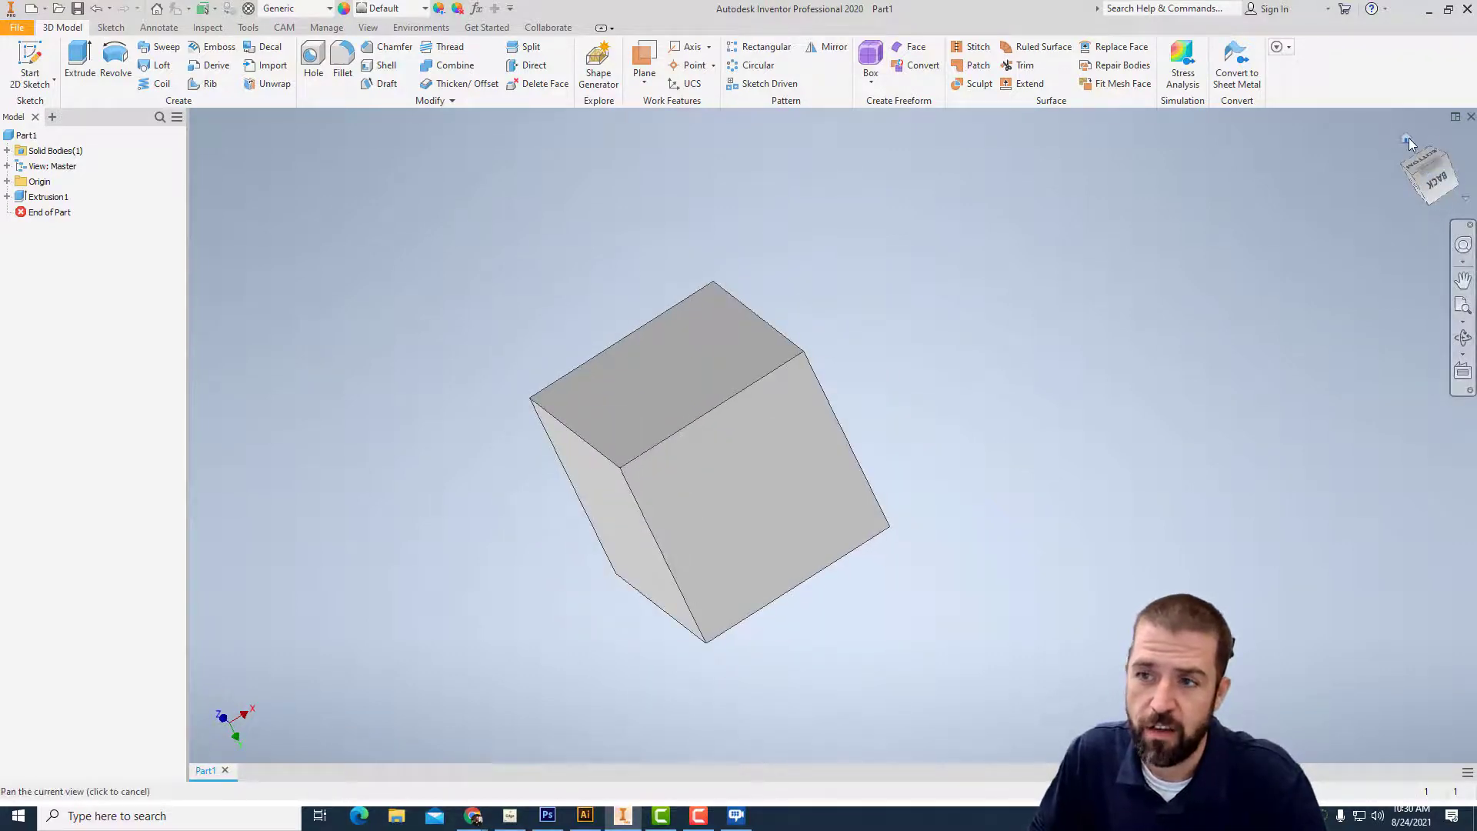
click(1408, 138)
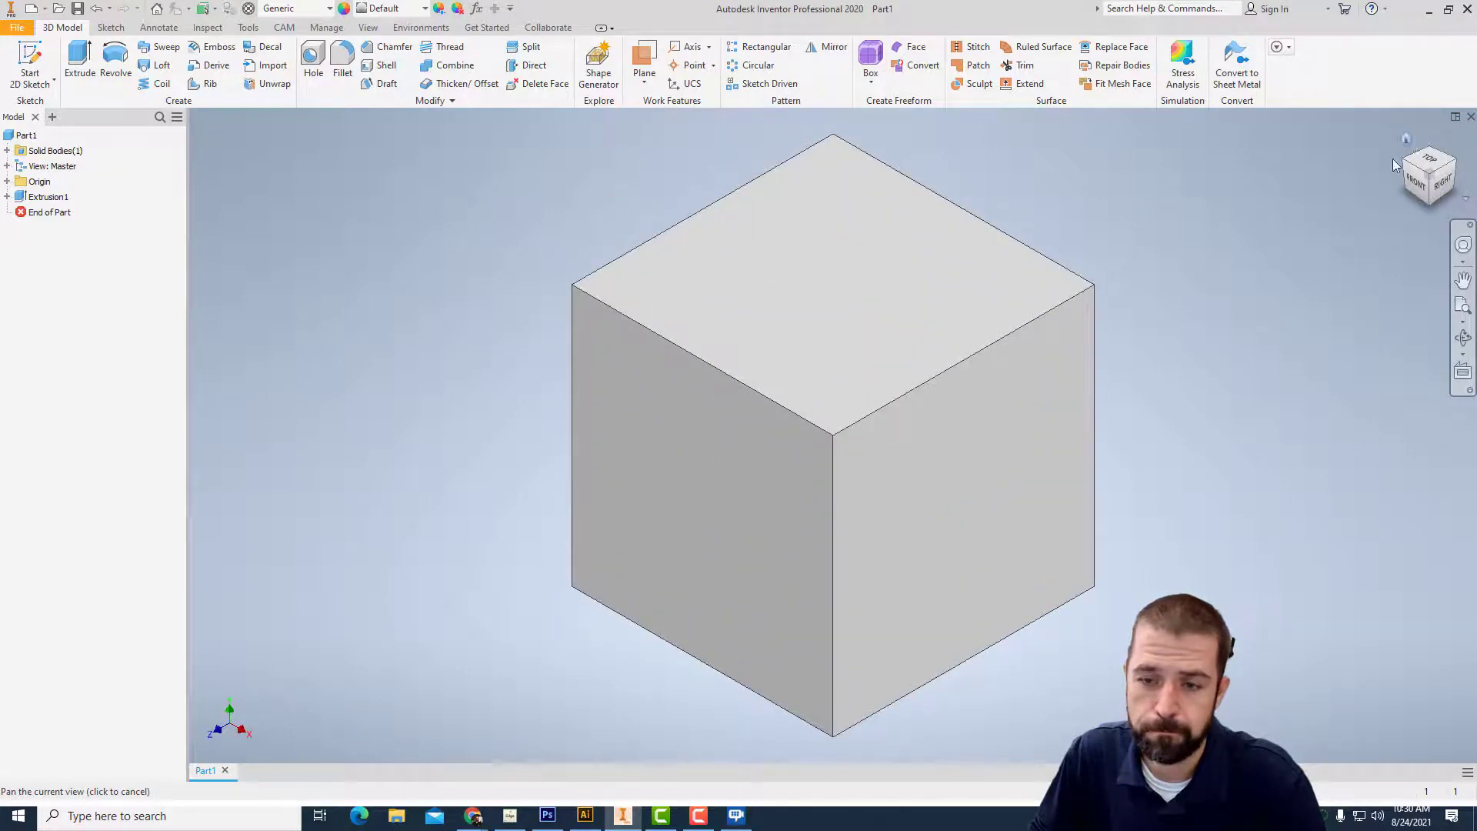
- Start a new 2D sketch on the top face of the cube
scroll(1129, 357, up, 5)
scroll(1129, 357, down, 8)
middle_drag(1143, 357, 1049, 359)
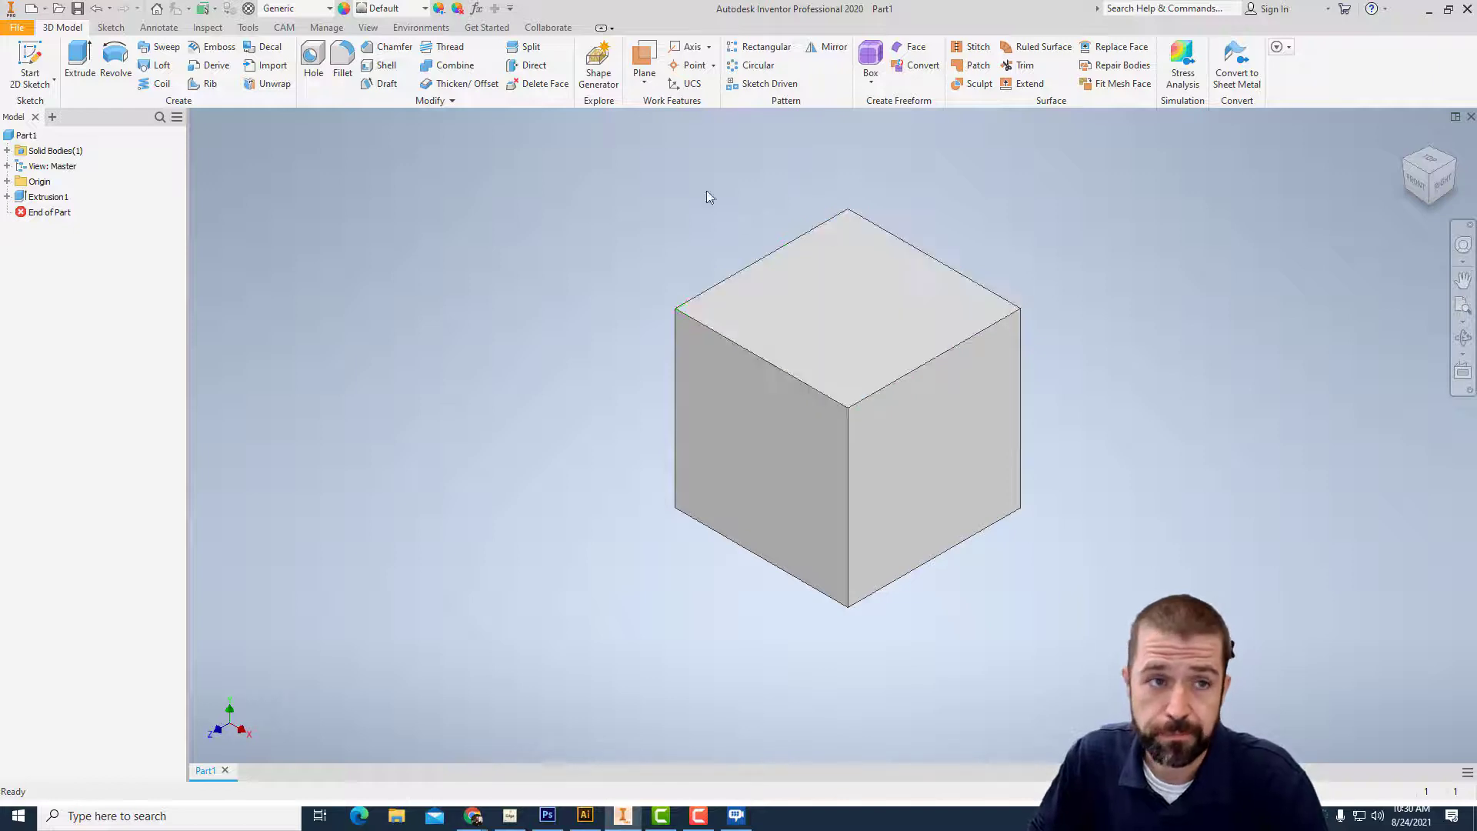
click(31, 56)
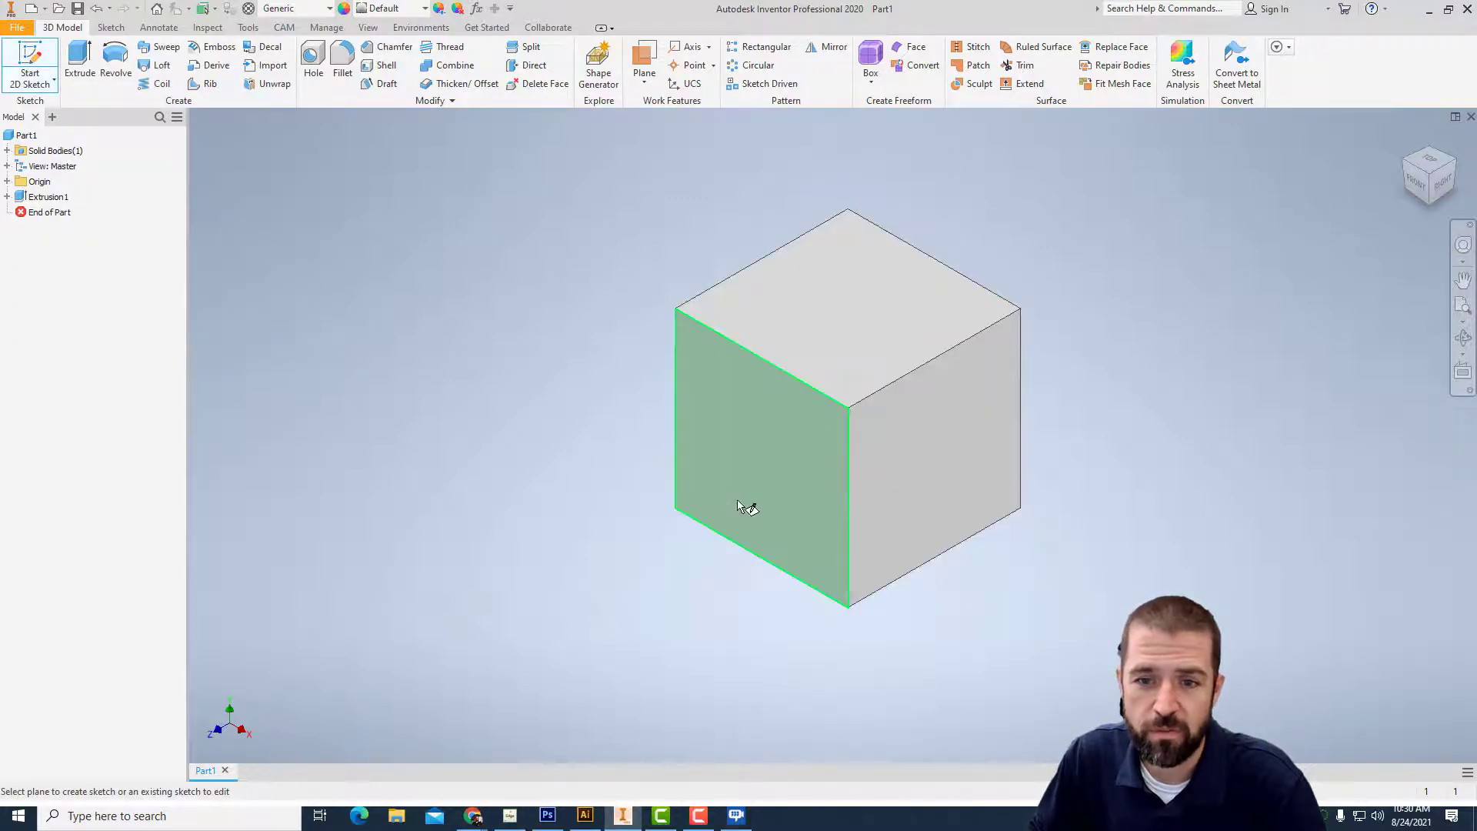
click(847, 316)
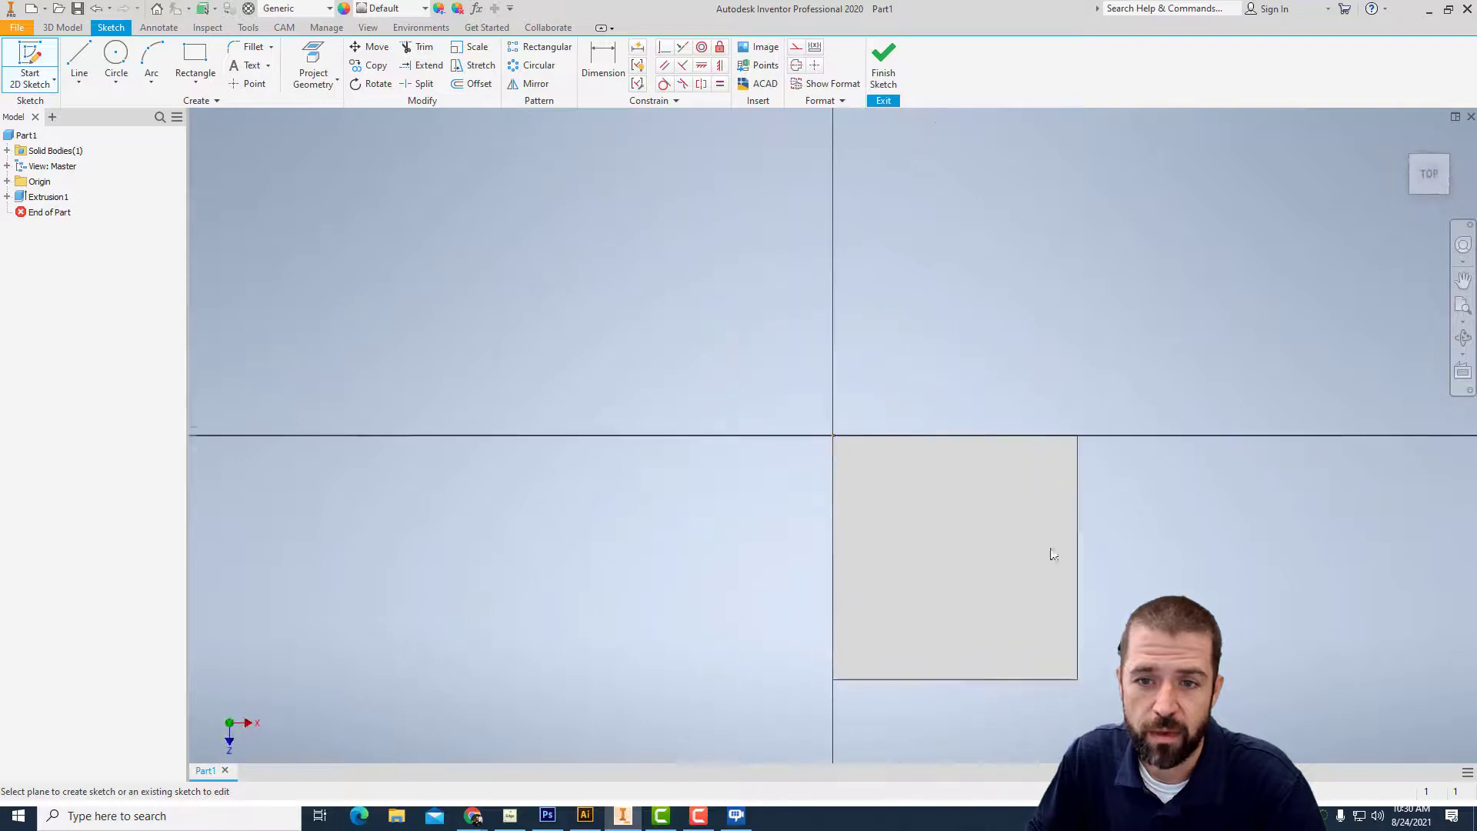
mouse_move(1026, 531)
middle_down()
mouse_move(824, 423)
mouse_move(769, 372)
middle_up()
scroll(825, 422, up, 3)
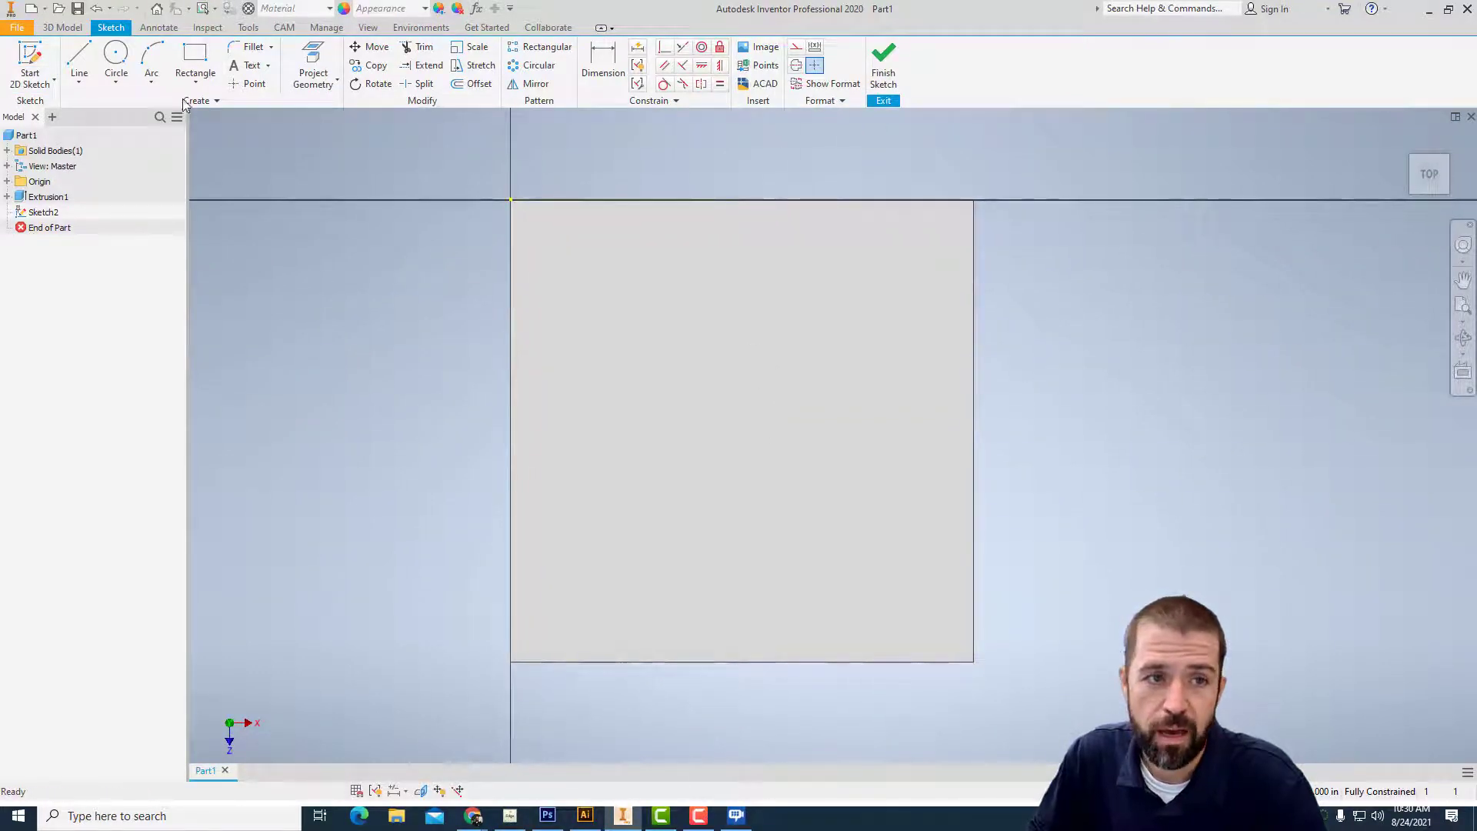
- Draw a circle with a 1 in diameter near the middle of the top face
click(117, 54)
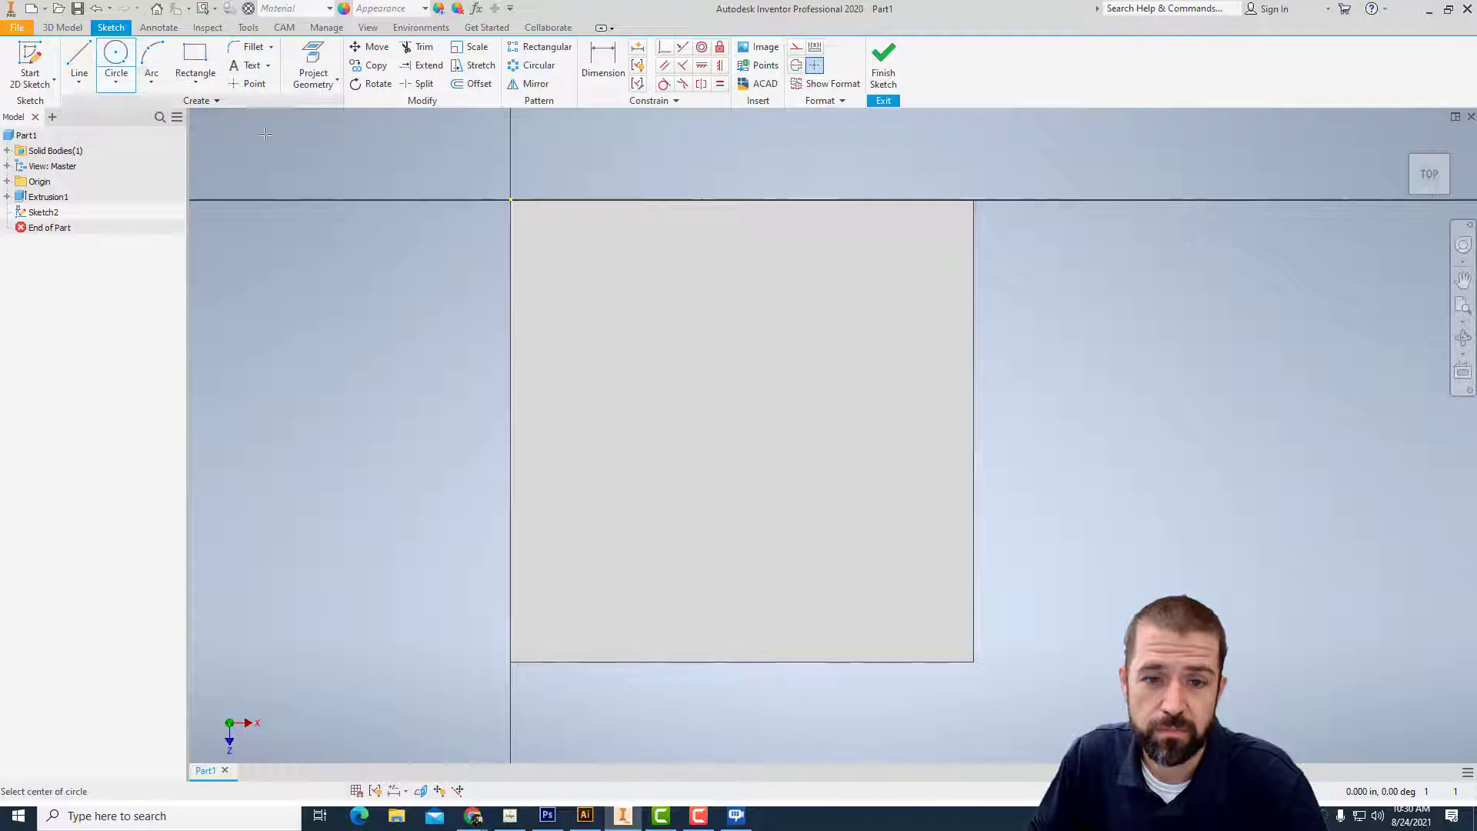
click(739, 425)
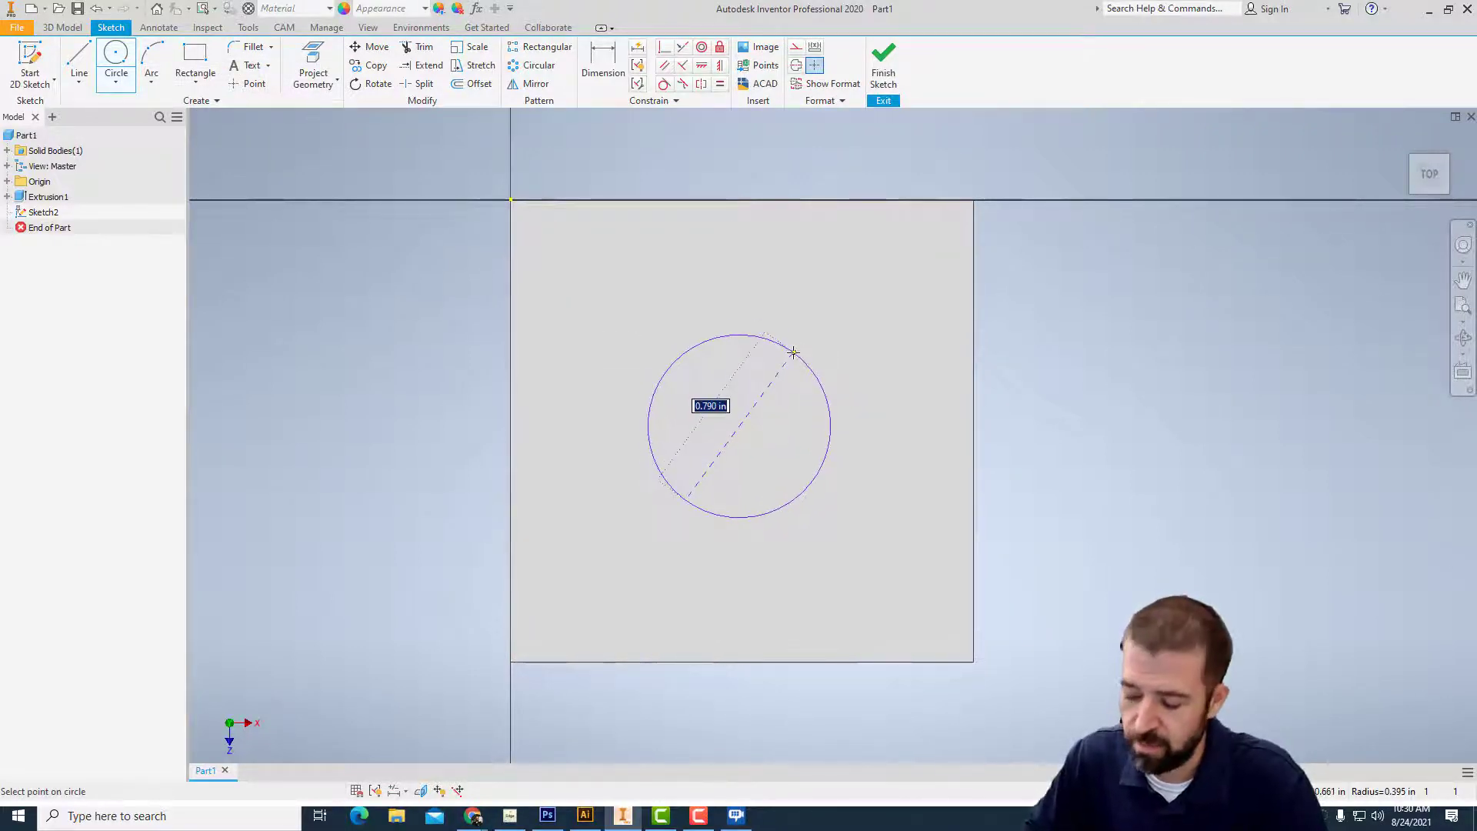
text(1)
key(Return)
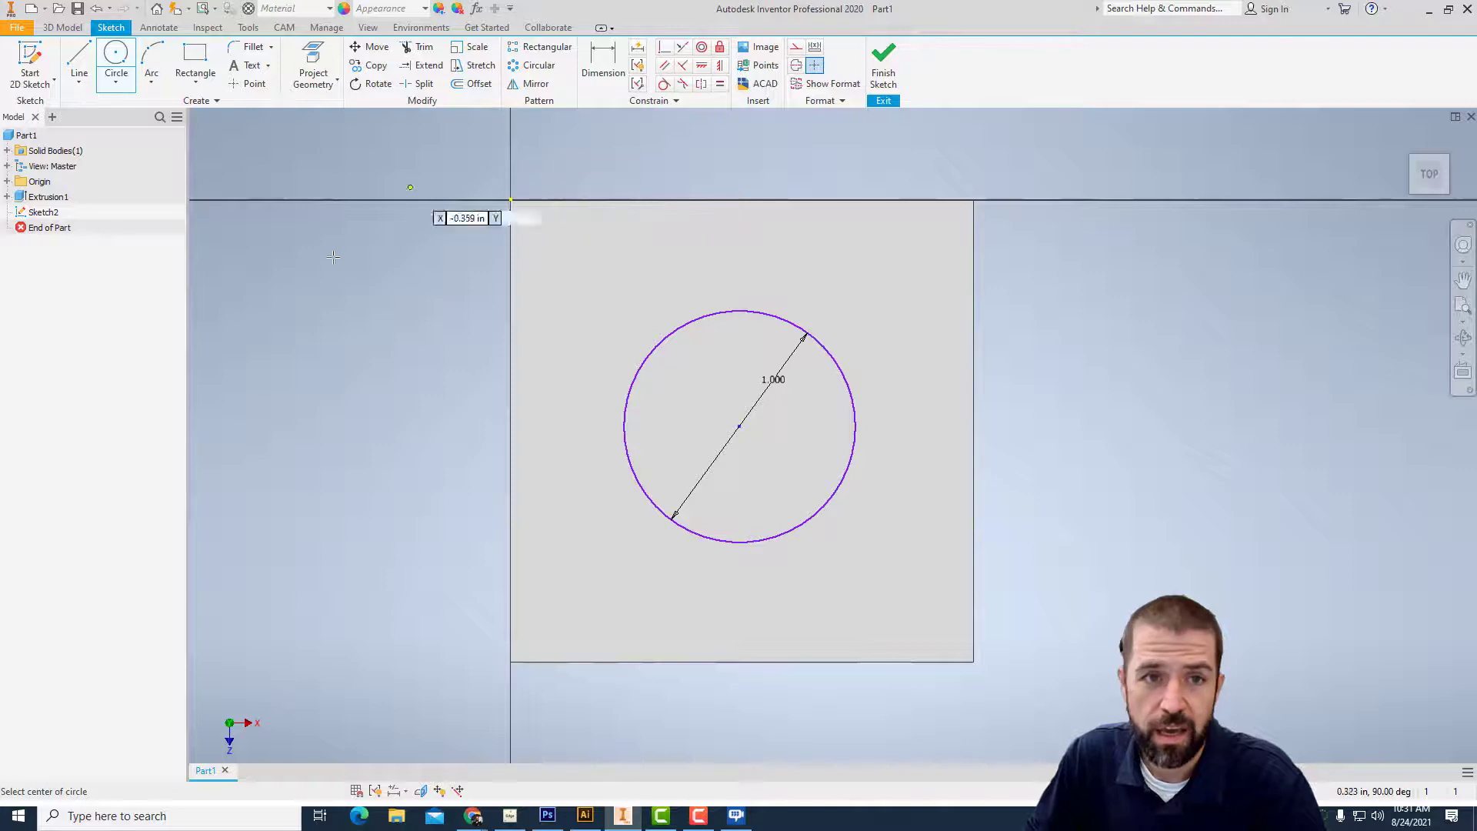
key(Escape)
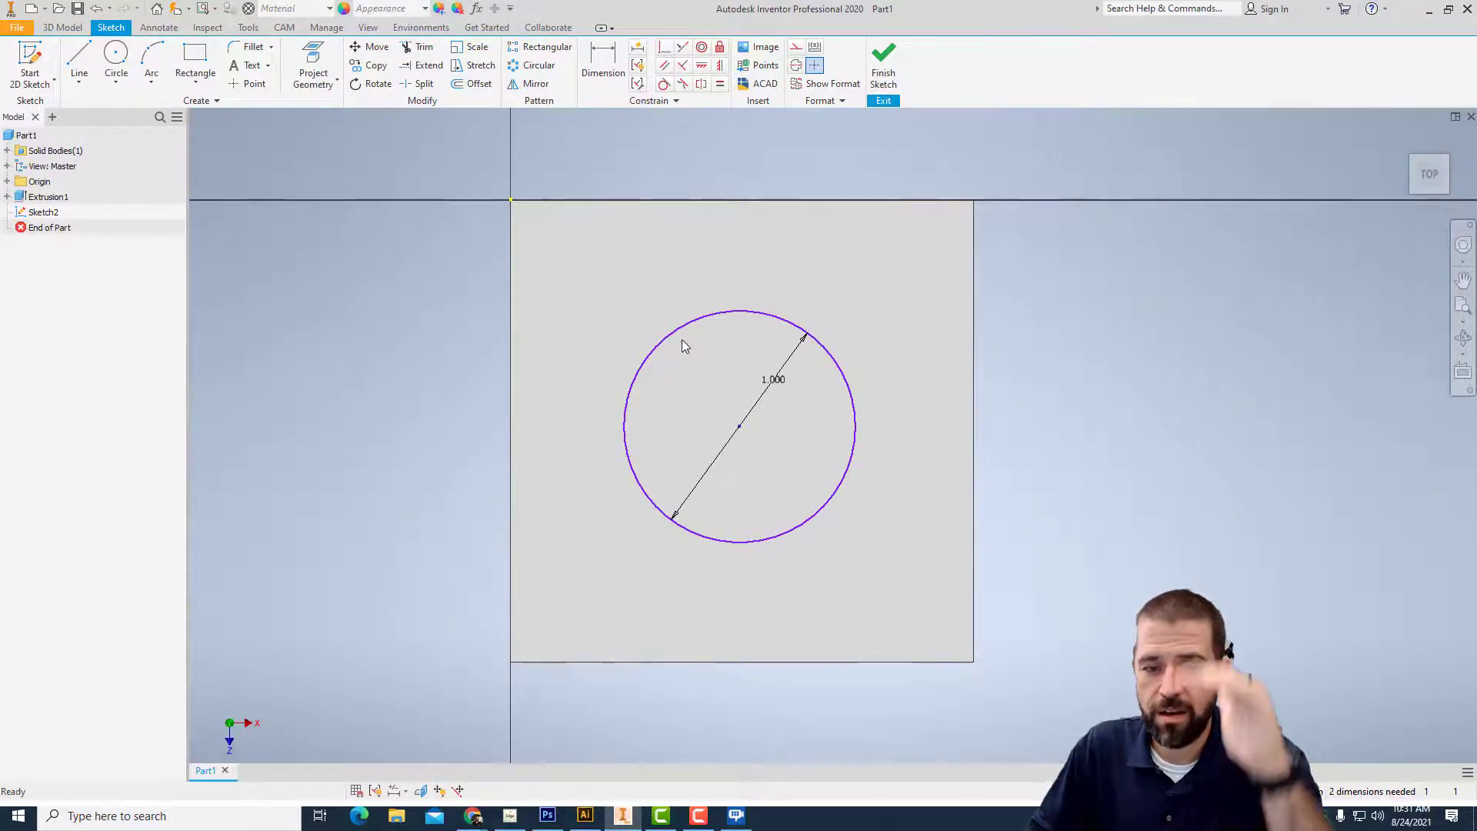
- Dimension the circle's center 1 in from the left edge of the top face
click(596, 57)
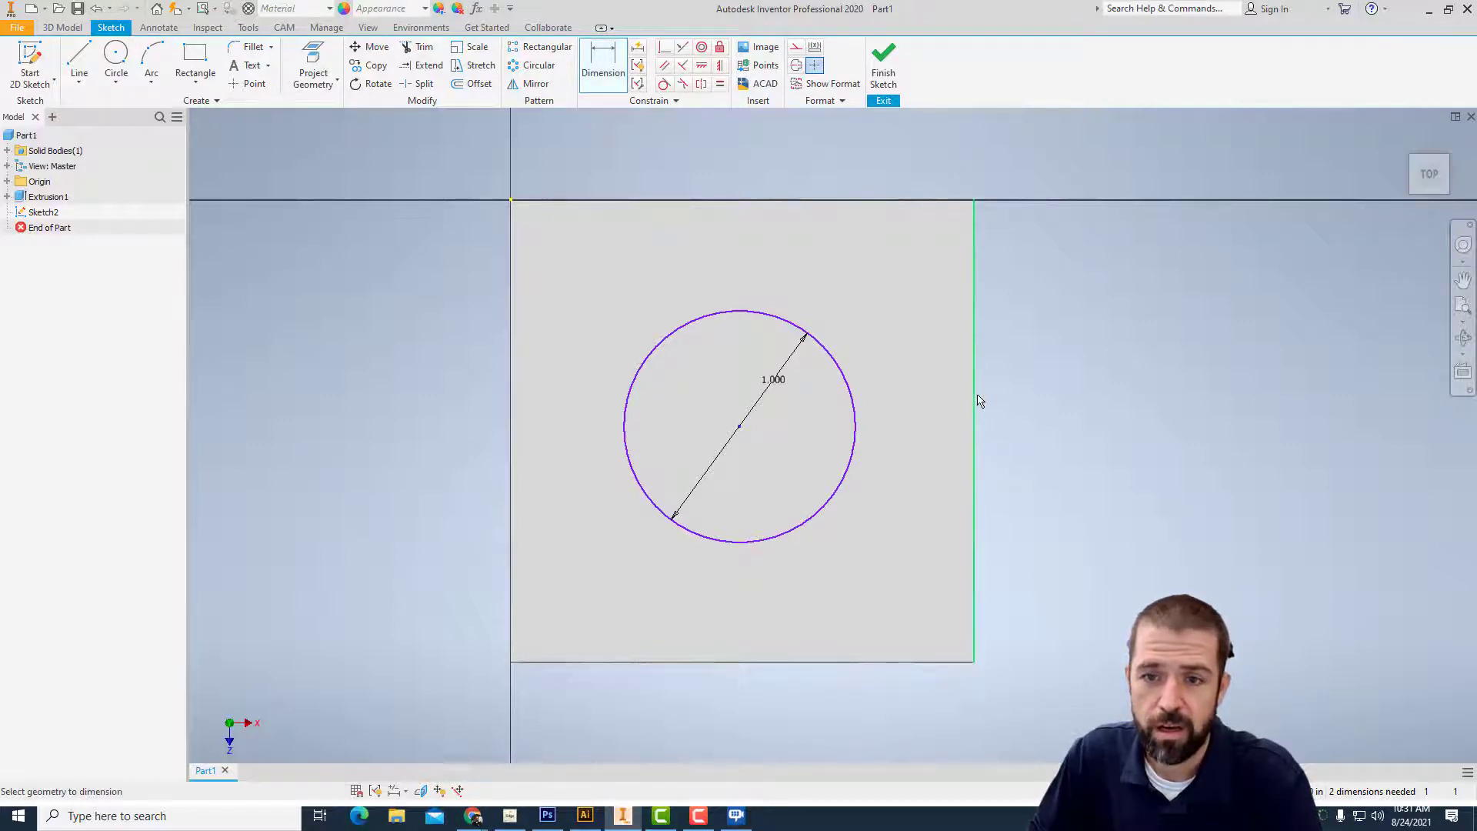
click(510, 415)
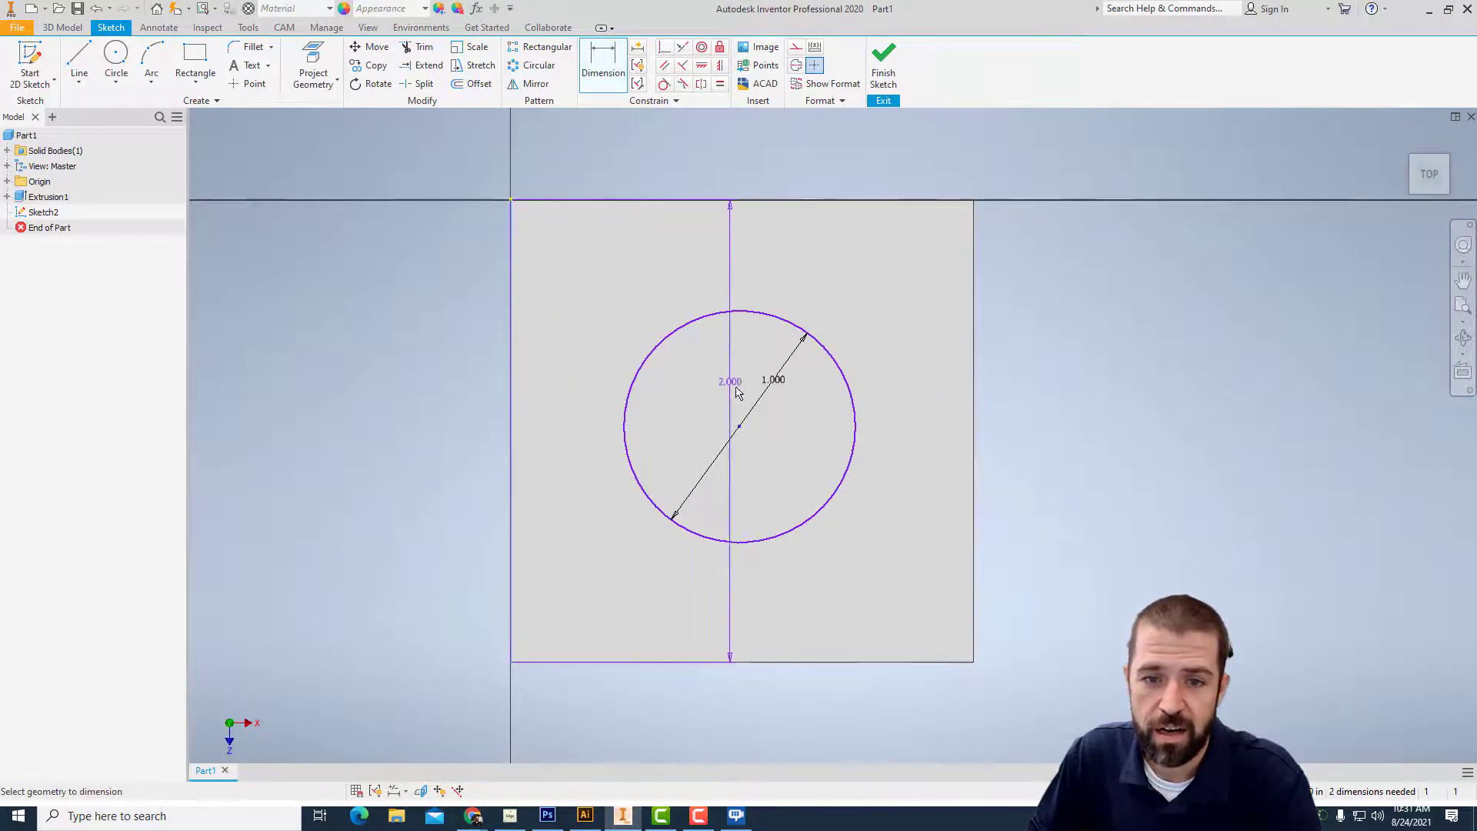
click(739, 428)
click(681, 286)
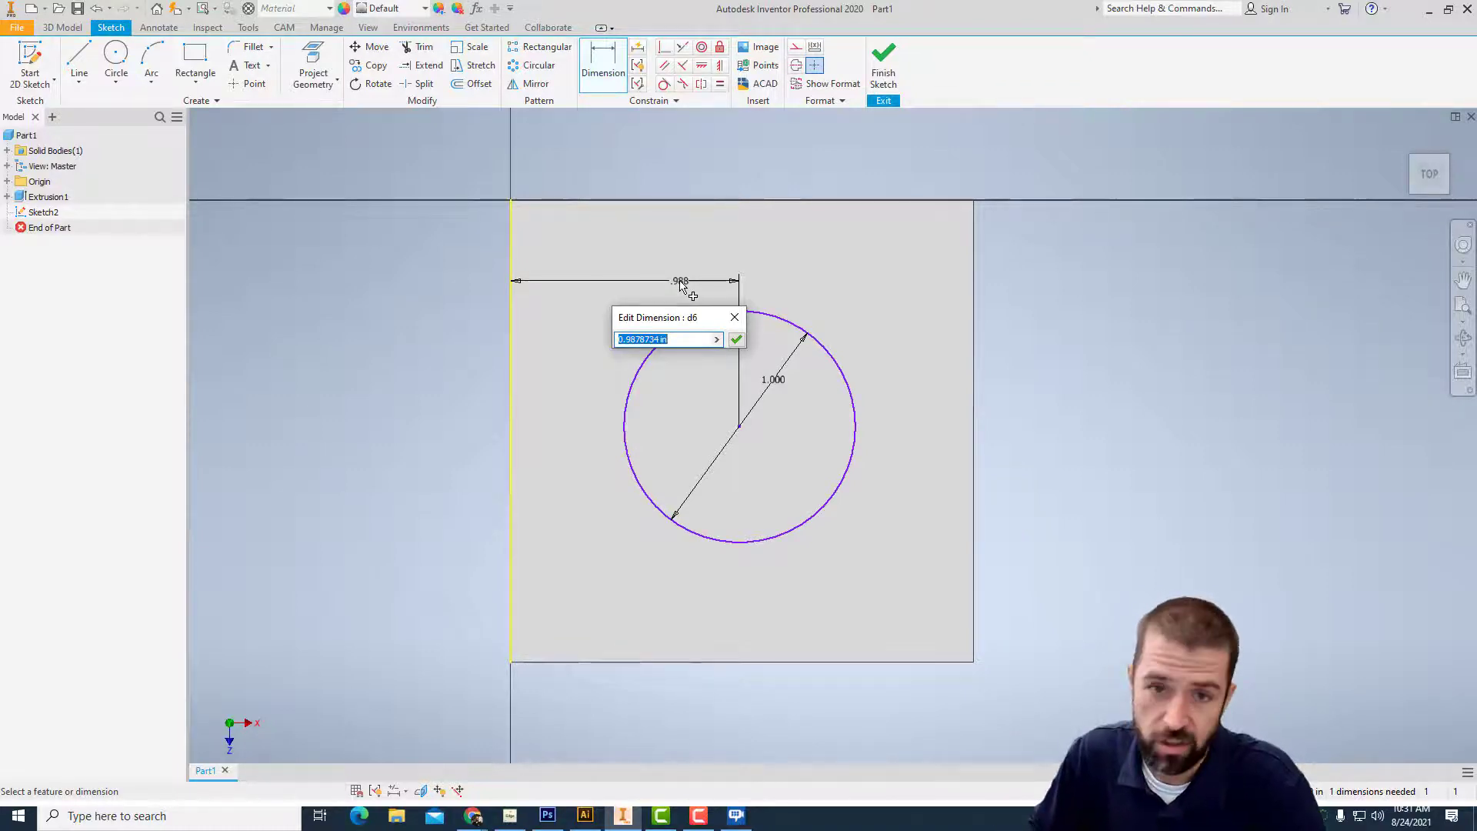
text(1)
key(Return)
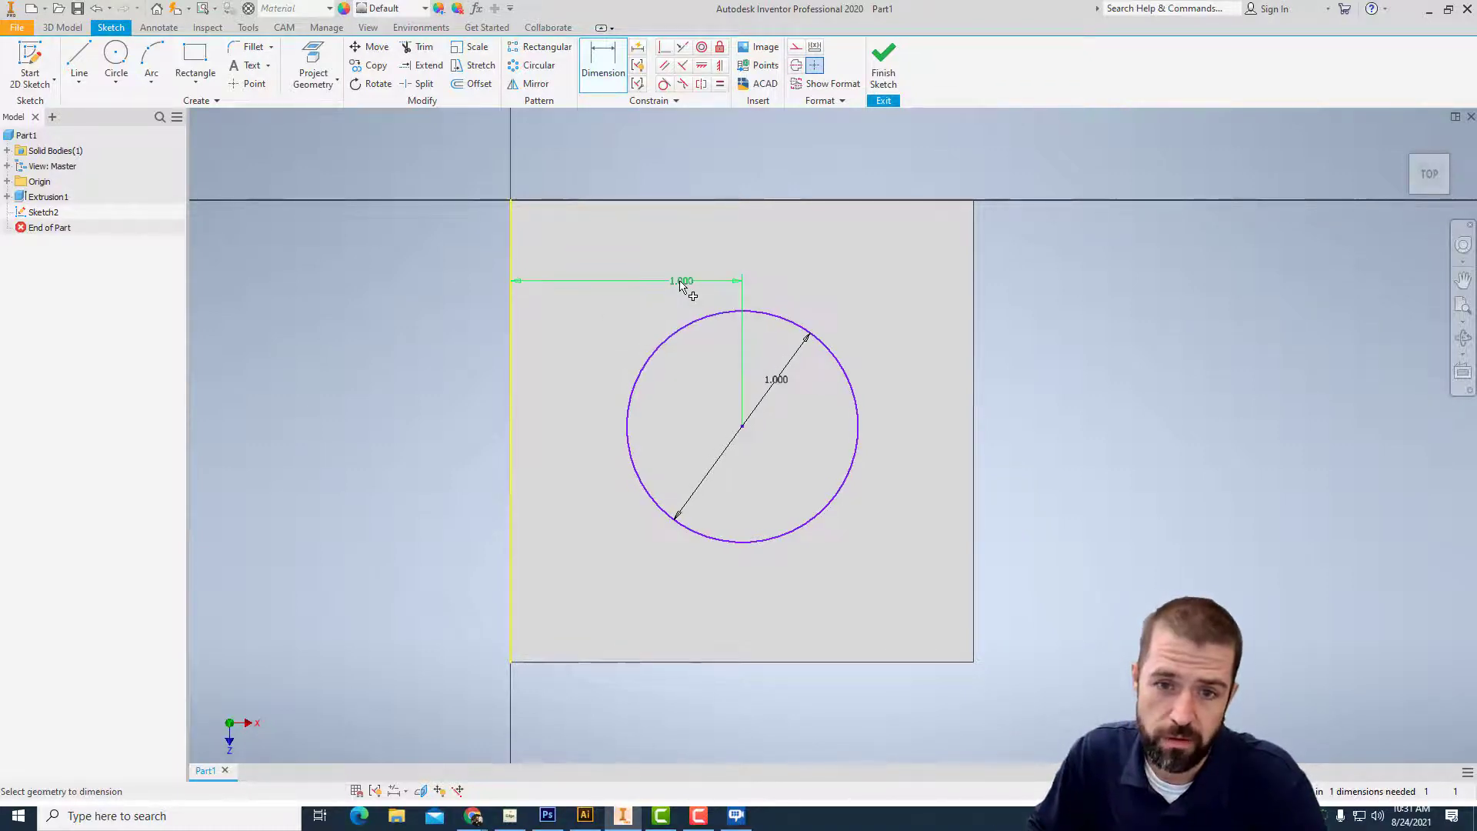
- Dimension the circle's center 1 in from the upper edge of the top face and finish the sketch
click(758, 202)
click(741, 429)
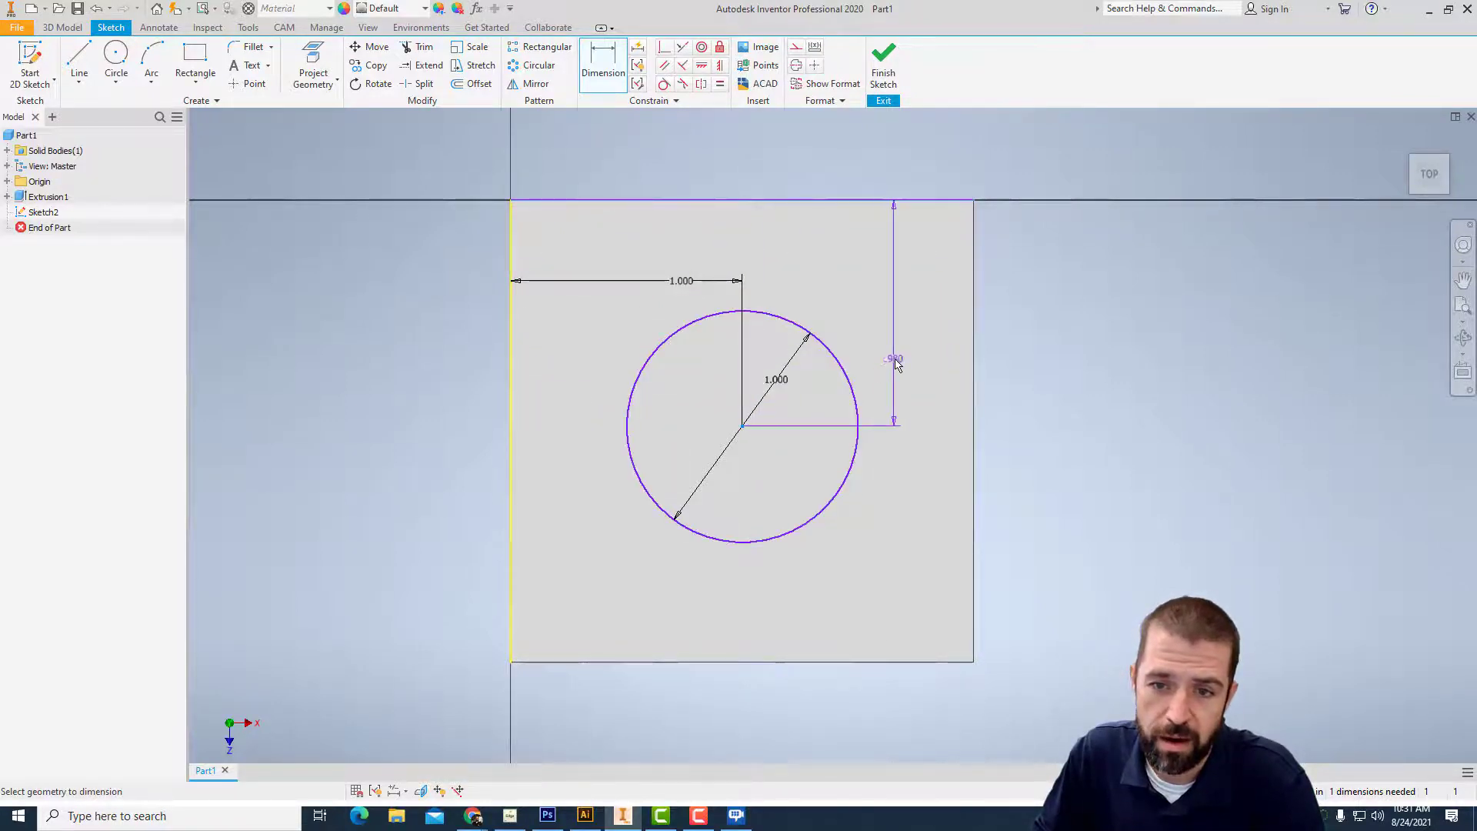
click(893, 362)
text(1)
key(Return)
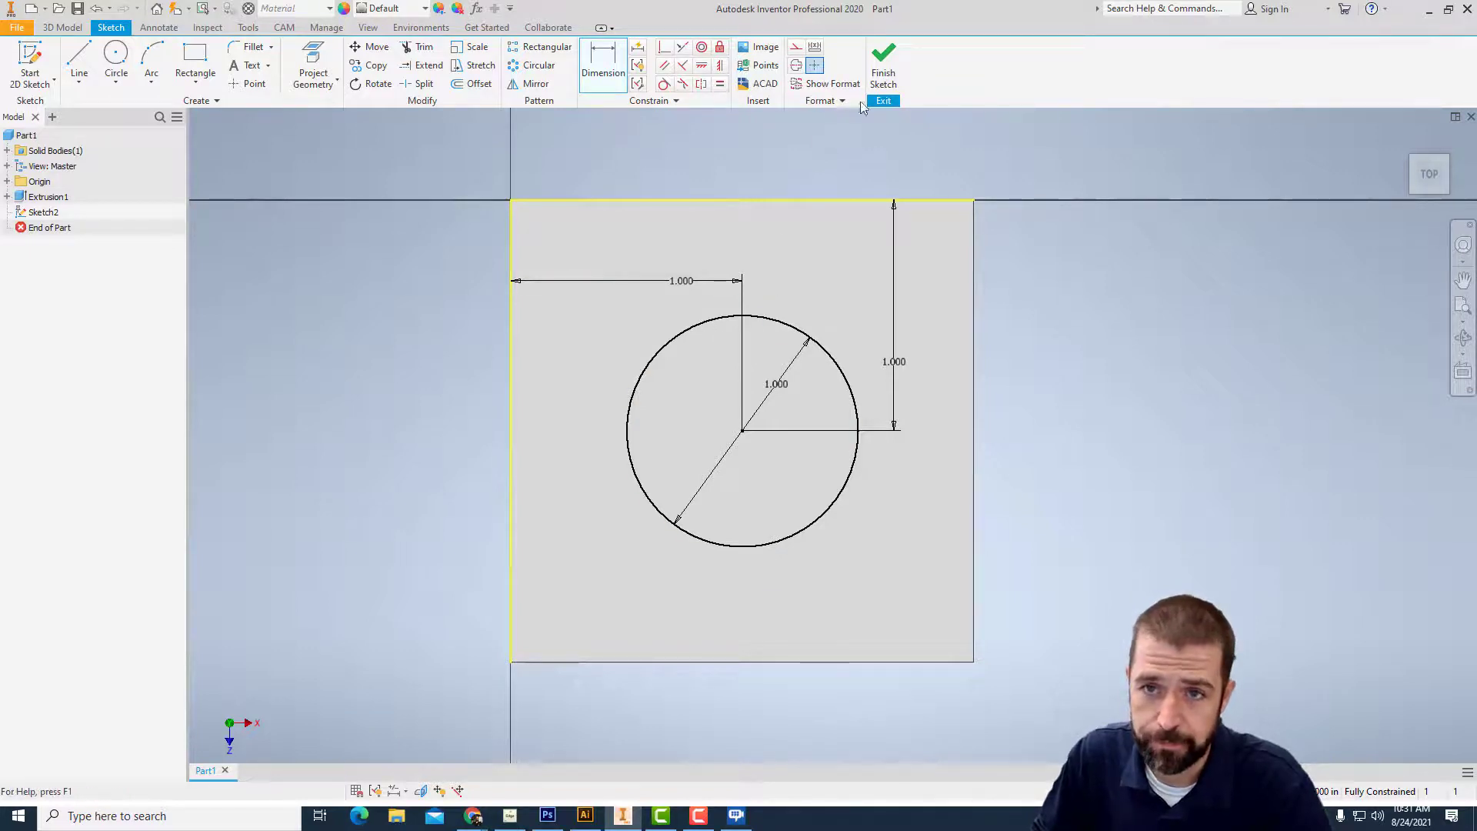
click(883, 68)
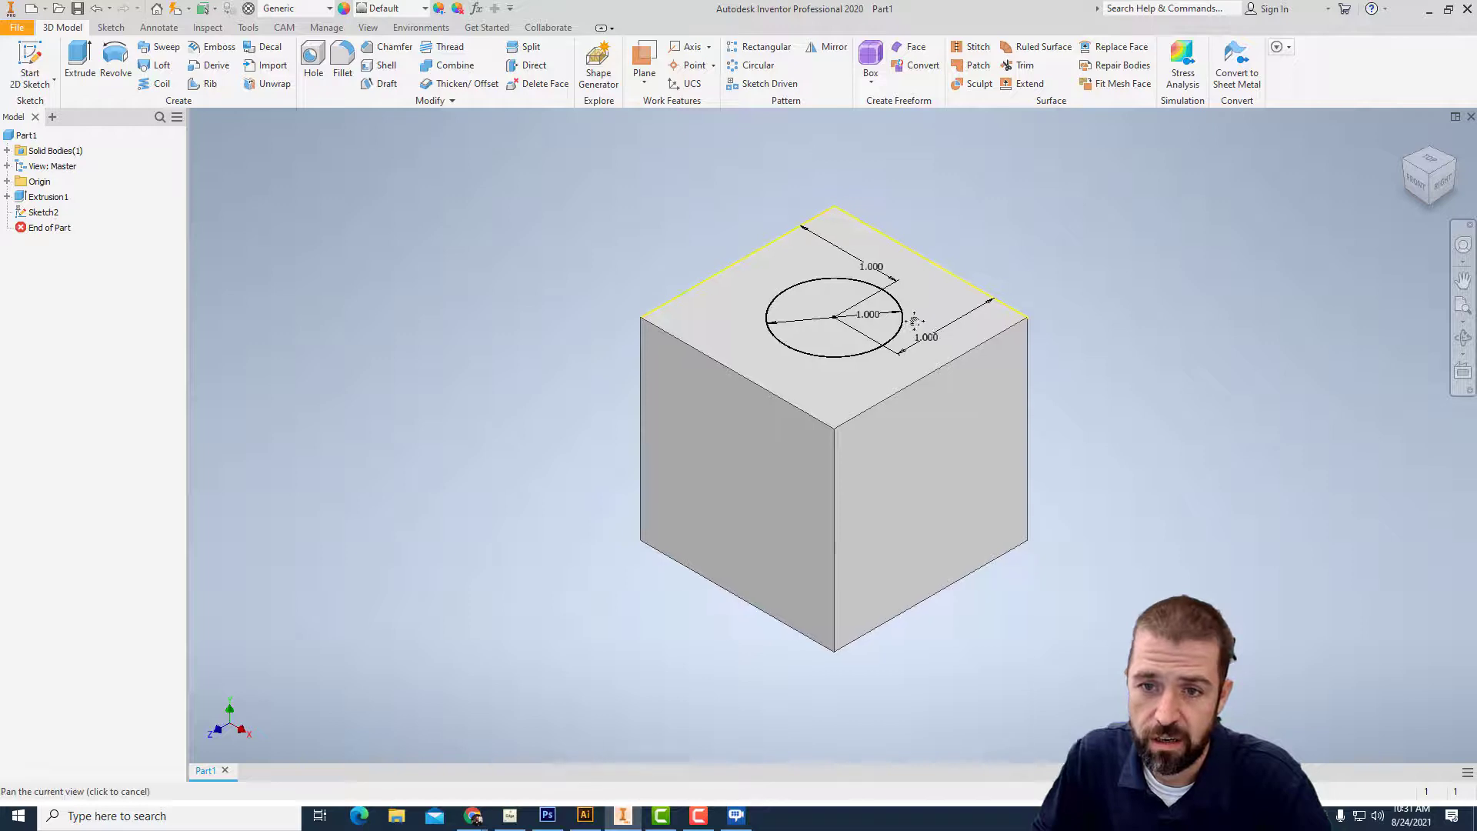
- Extrude the circle as a cut 2 in down through the cube to make a through hole
click(80, 62)
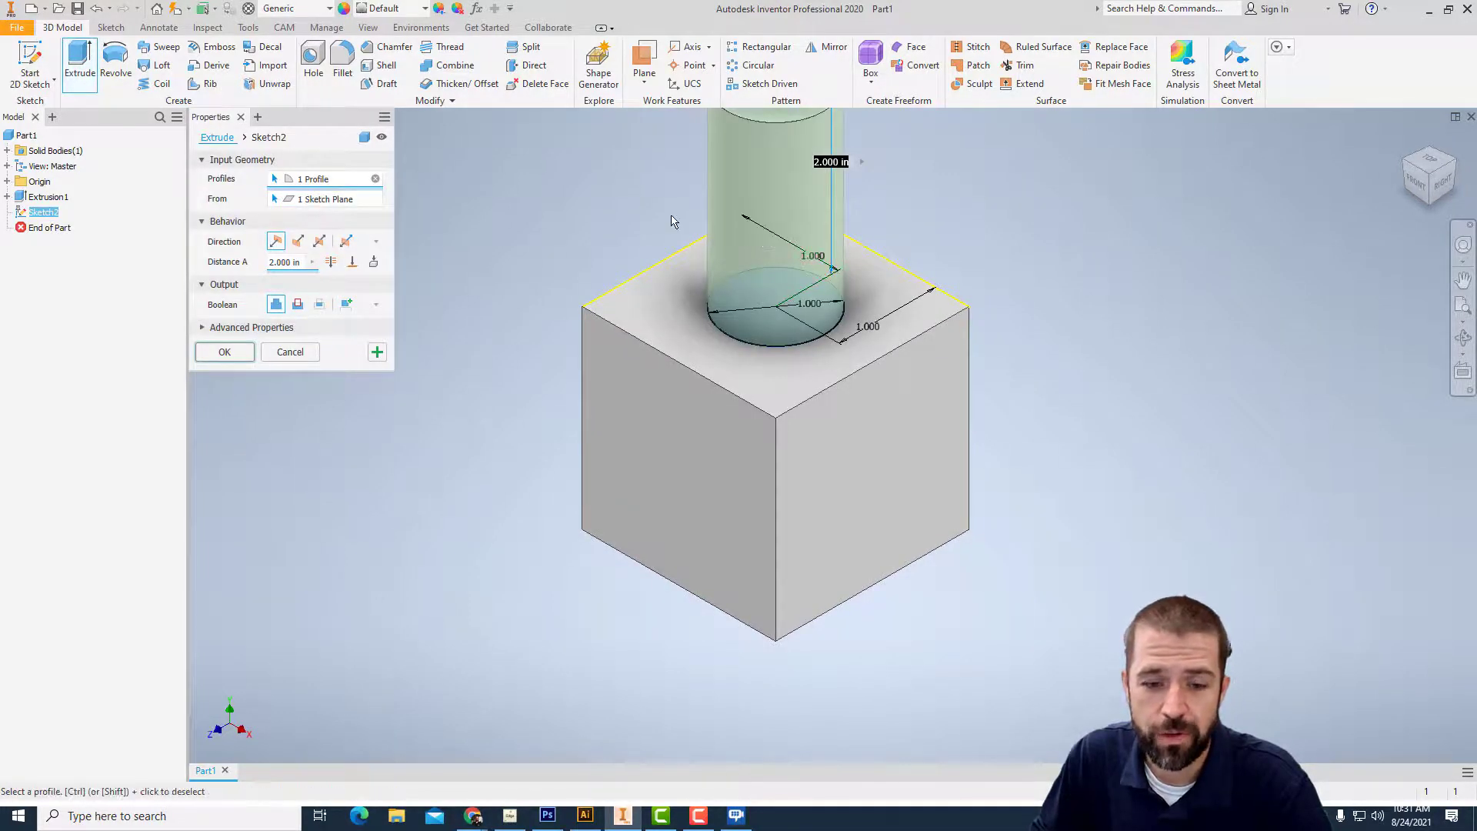
click(298, 304)
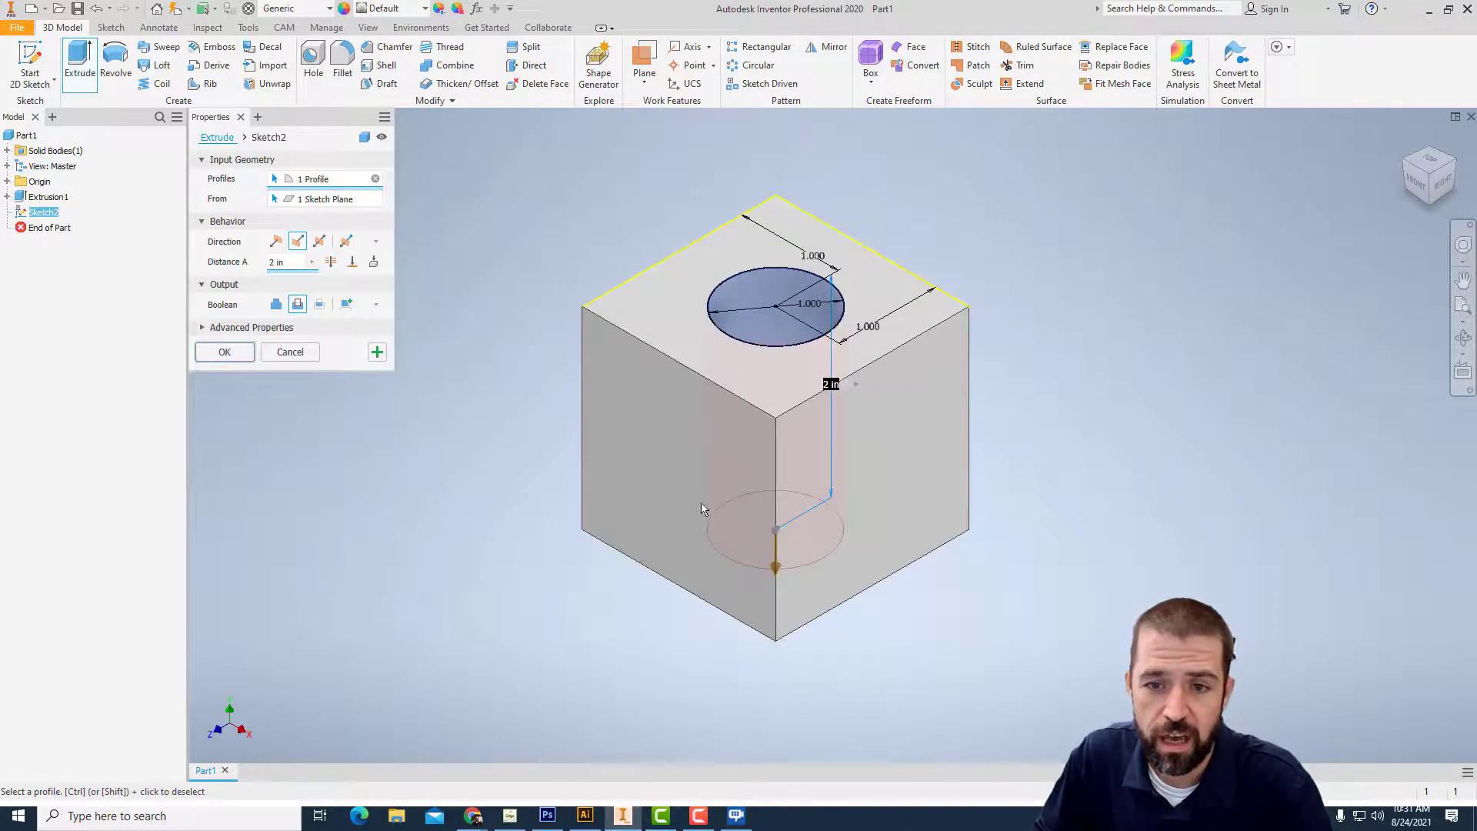
drag(1436, 191, 1424, 139)
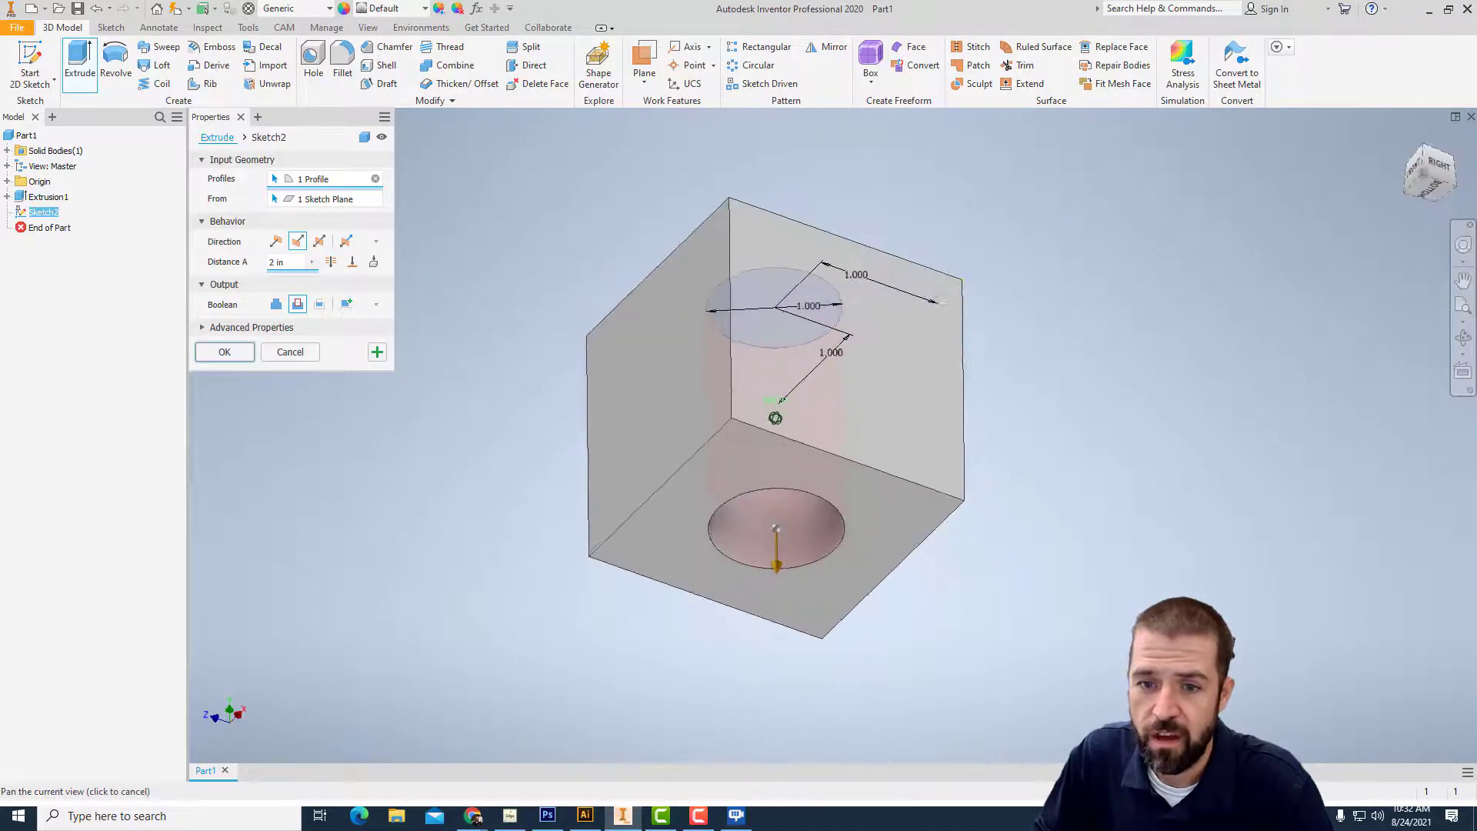
shift+middle_drag(940, 301, 968, 186)
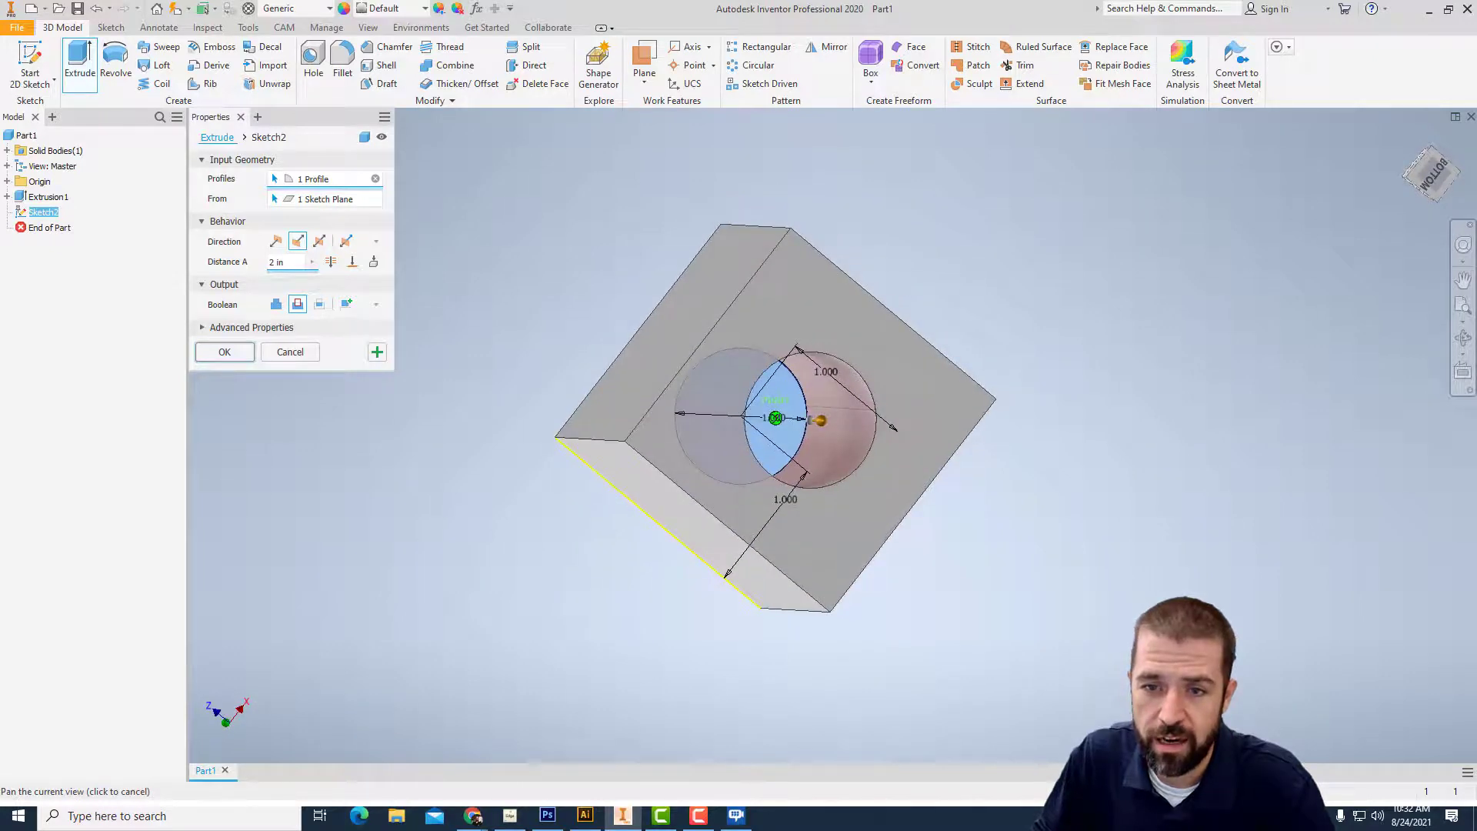
click(1403, 136)
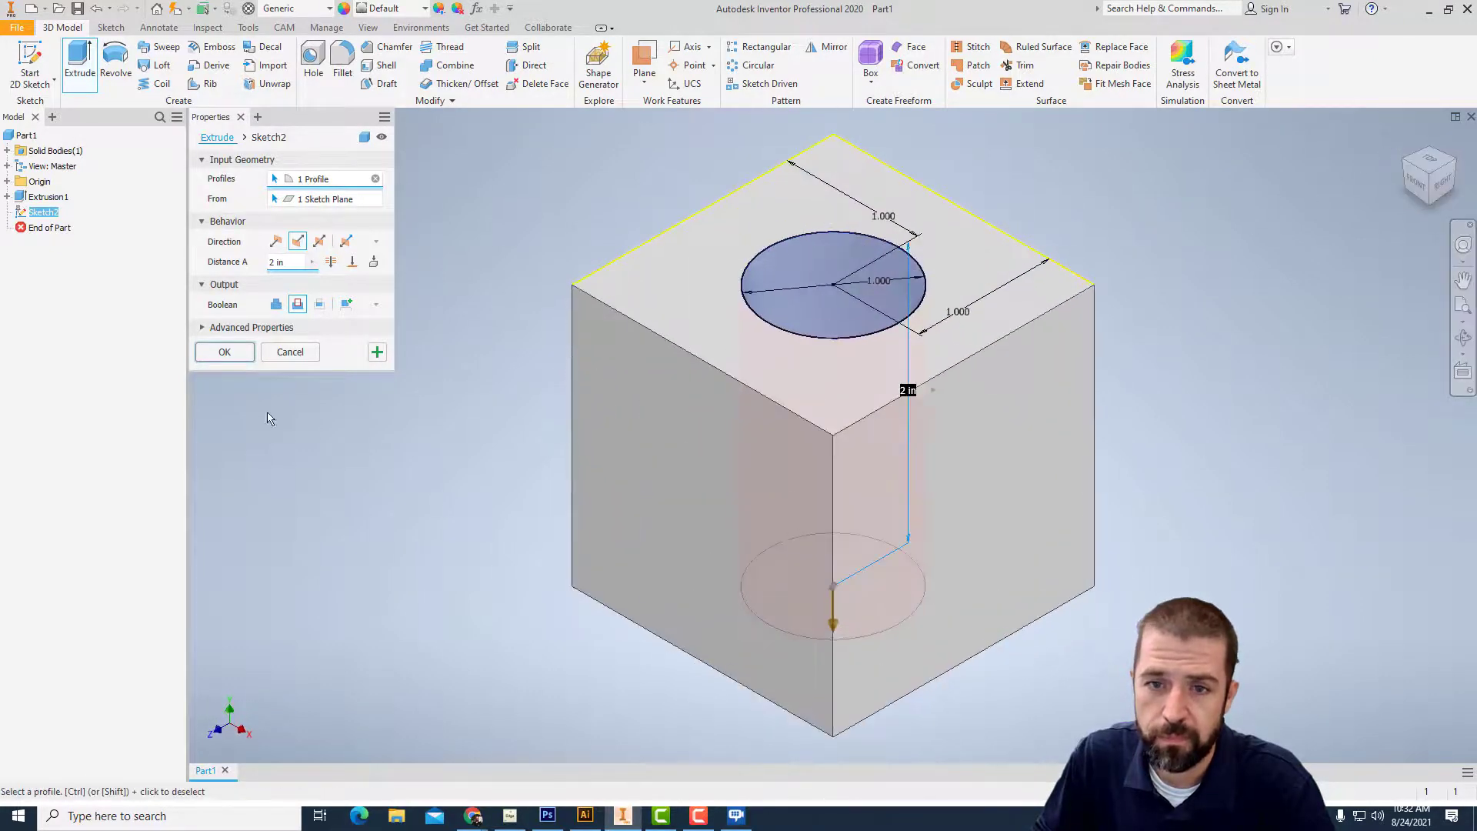
click(221, 355)
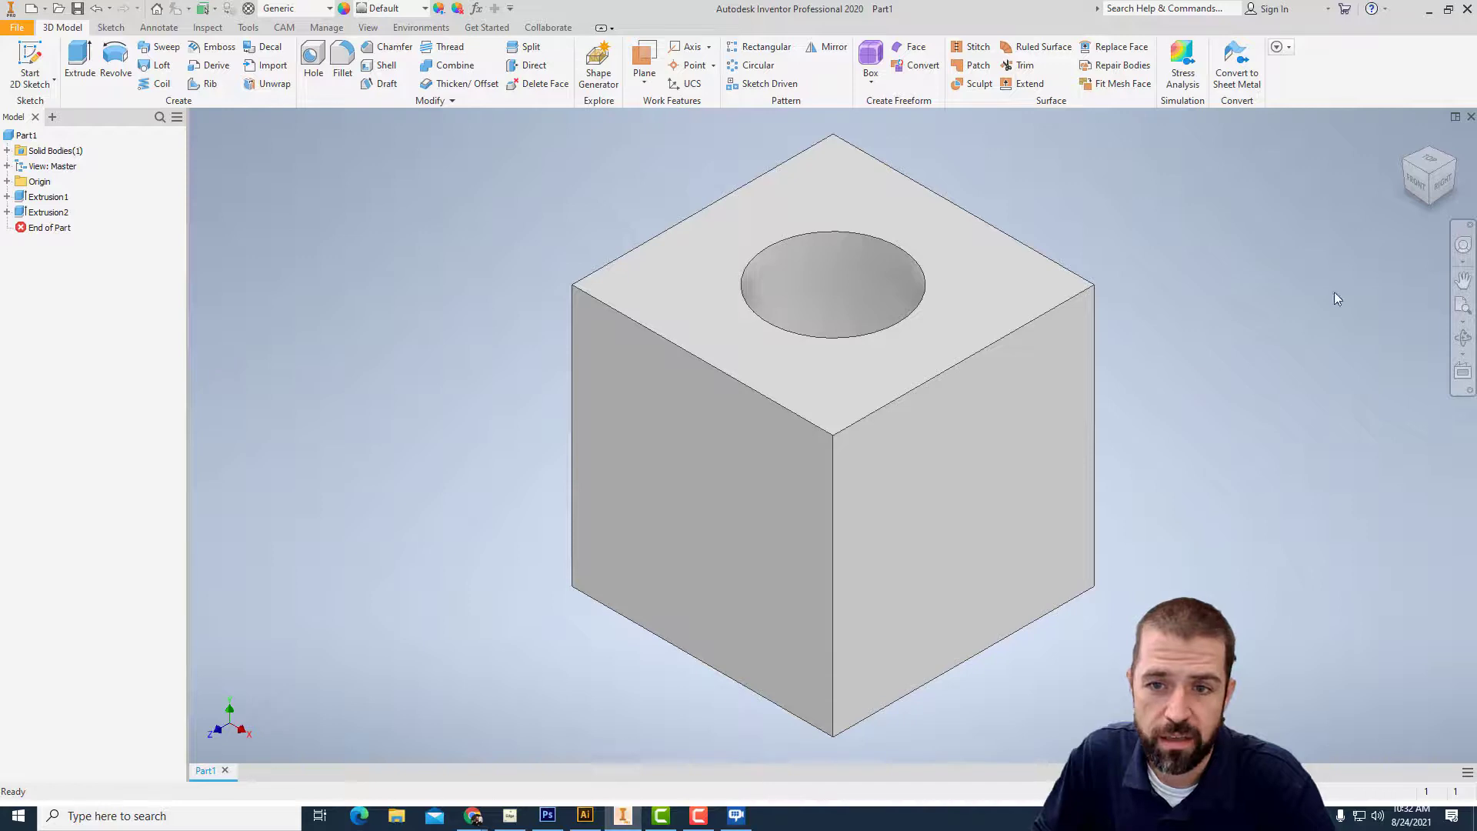
- Inspect the hole from above and below, and start a new 2D sketch on the cube's front face
click(1429, 159)
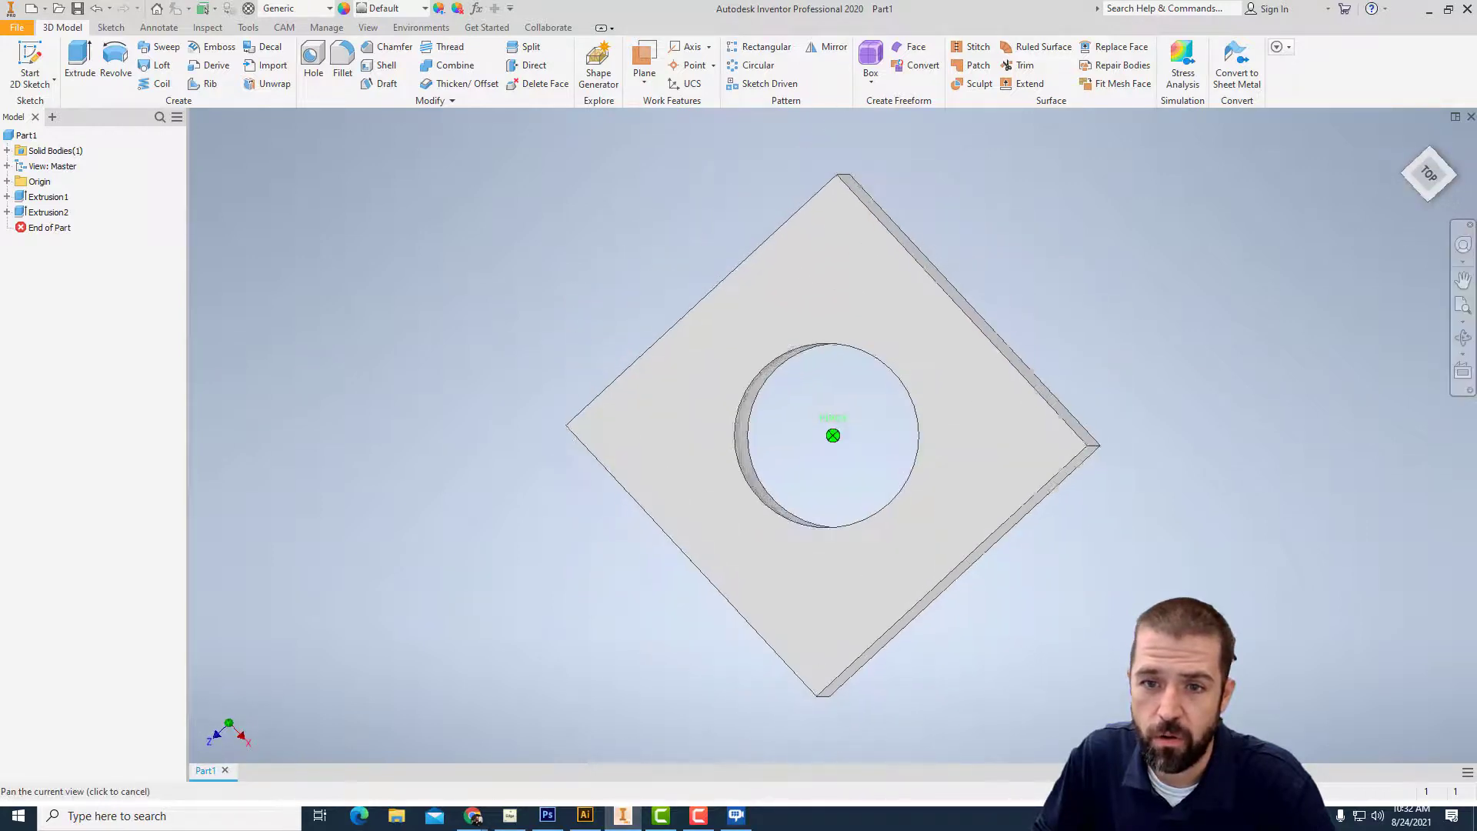
mouse_move(833, 493)
shift+middle_down()
mouse_move(831, 385)
mouse_move(793, 270)
shift+middle_up()
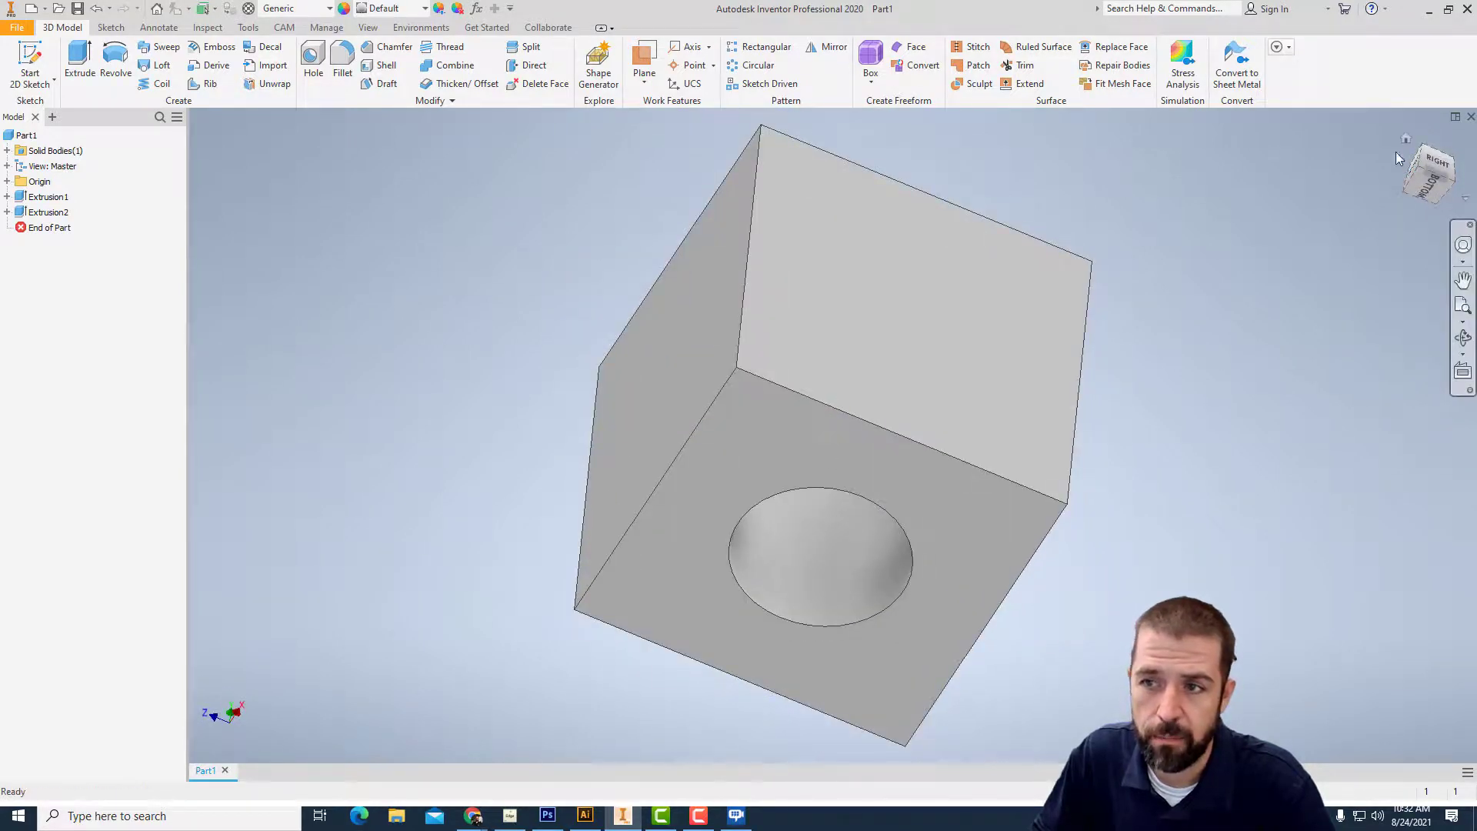
click(1404, 145)
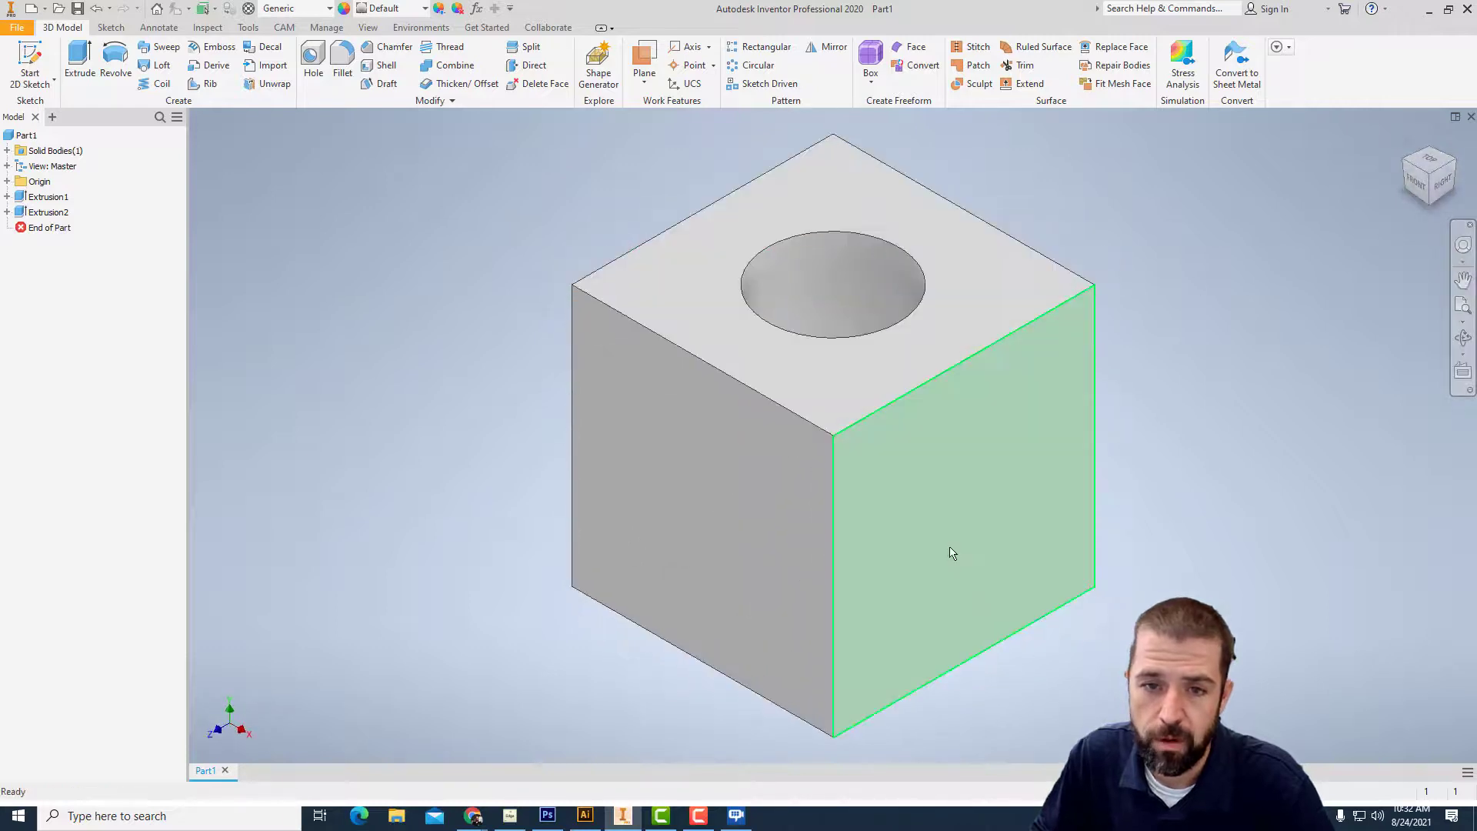
middle_drag(948, 543, 871, 490)
scroll(871, 490, down, 3)
scroll(871, 489, up, 5)
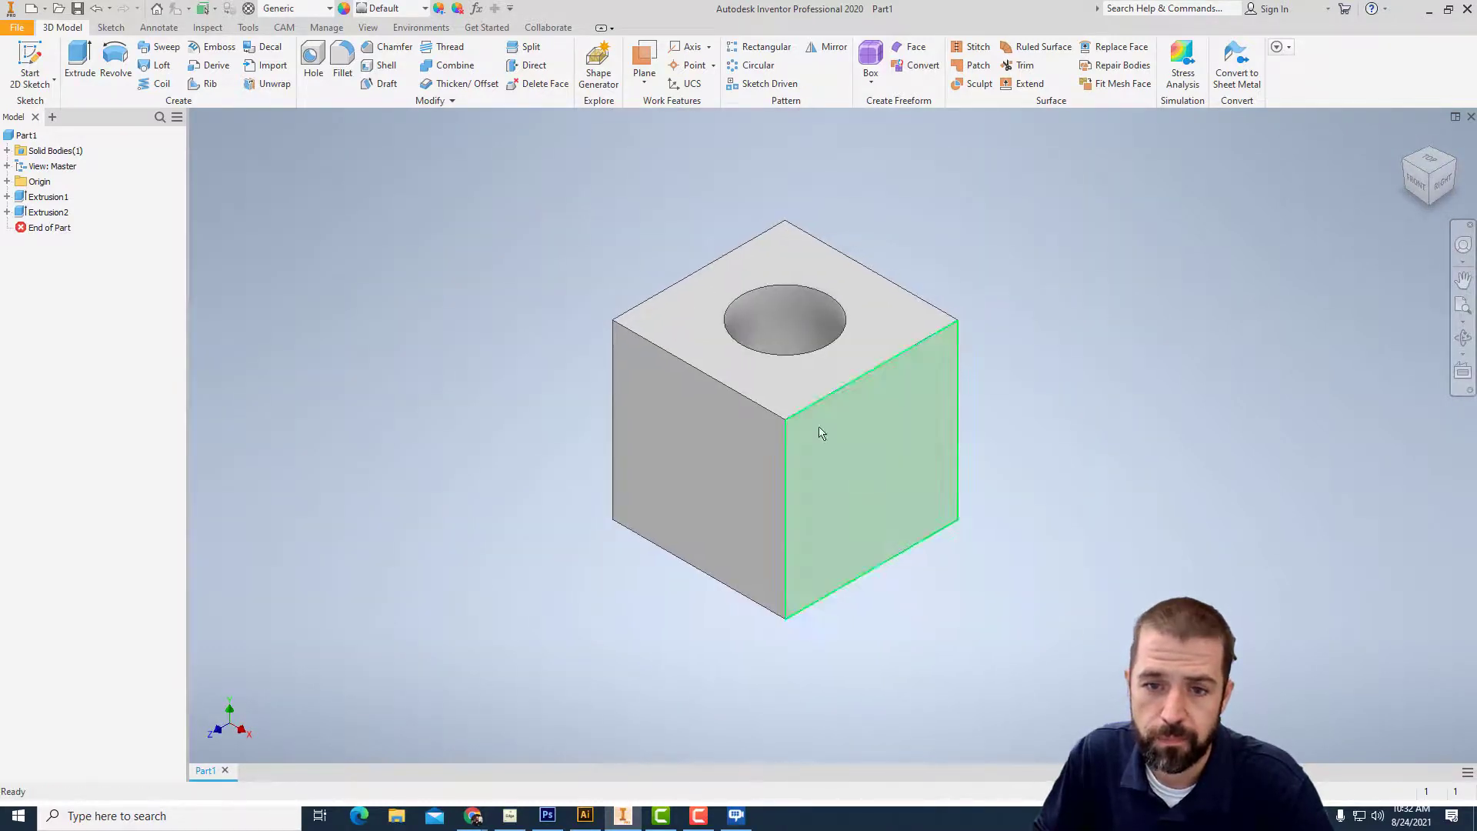
key(s)
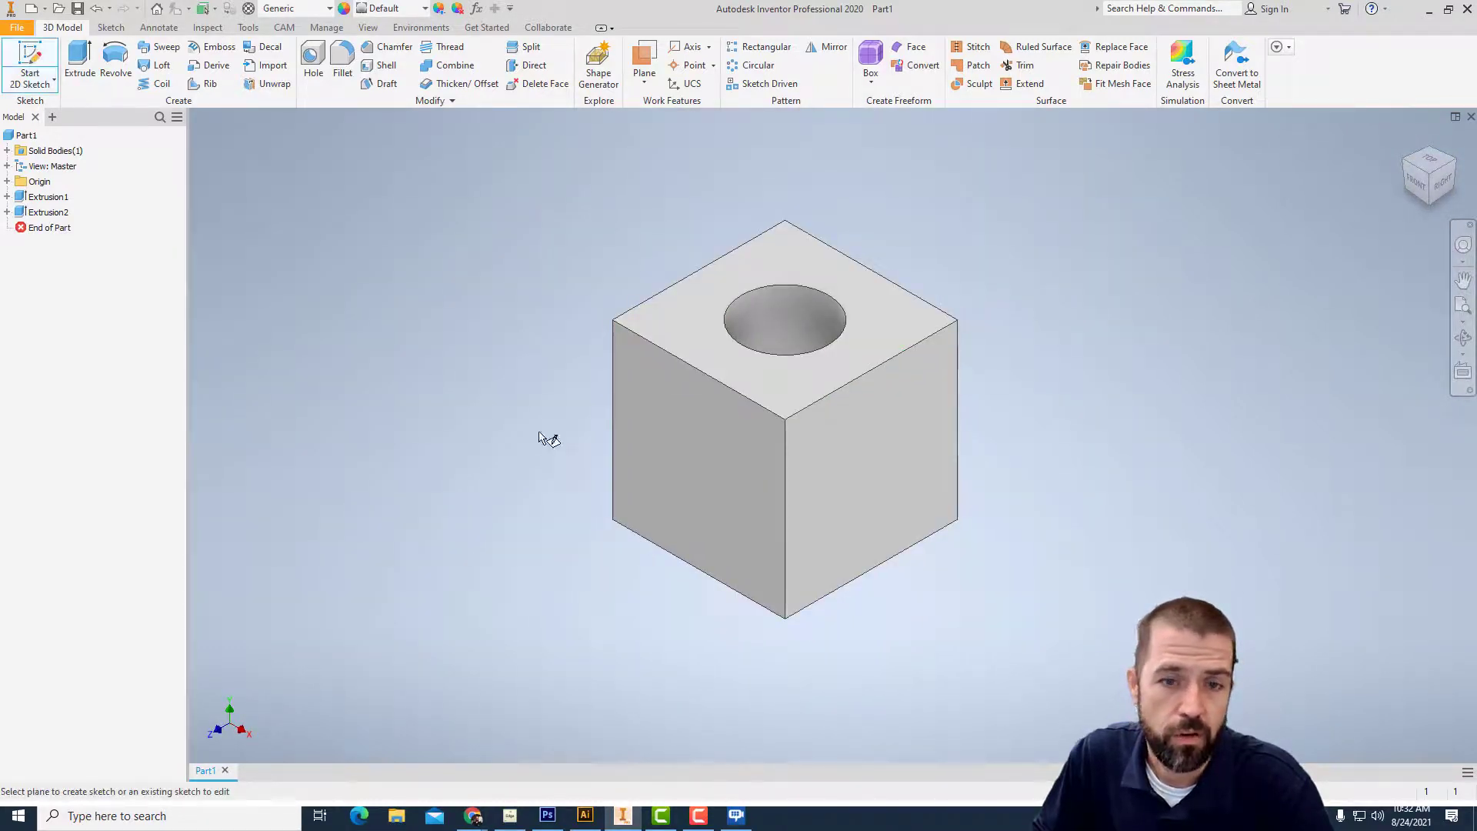
click(676, 462)
middle_drag(944, 442, 827, 458)
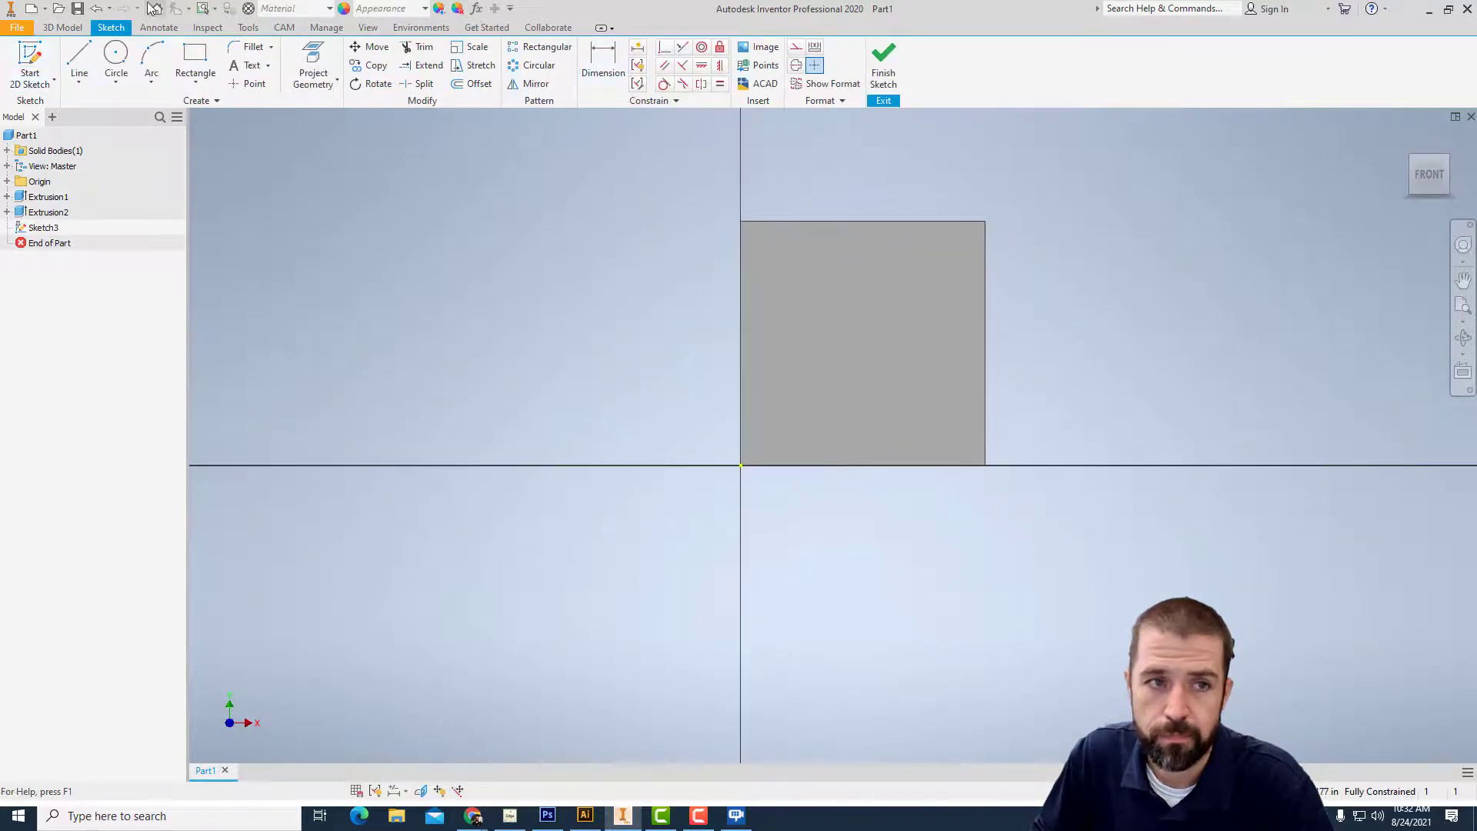
- Draw a circle with a 1 in diameter near the middle of the front face
key(c)
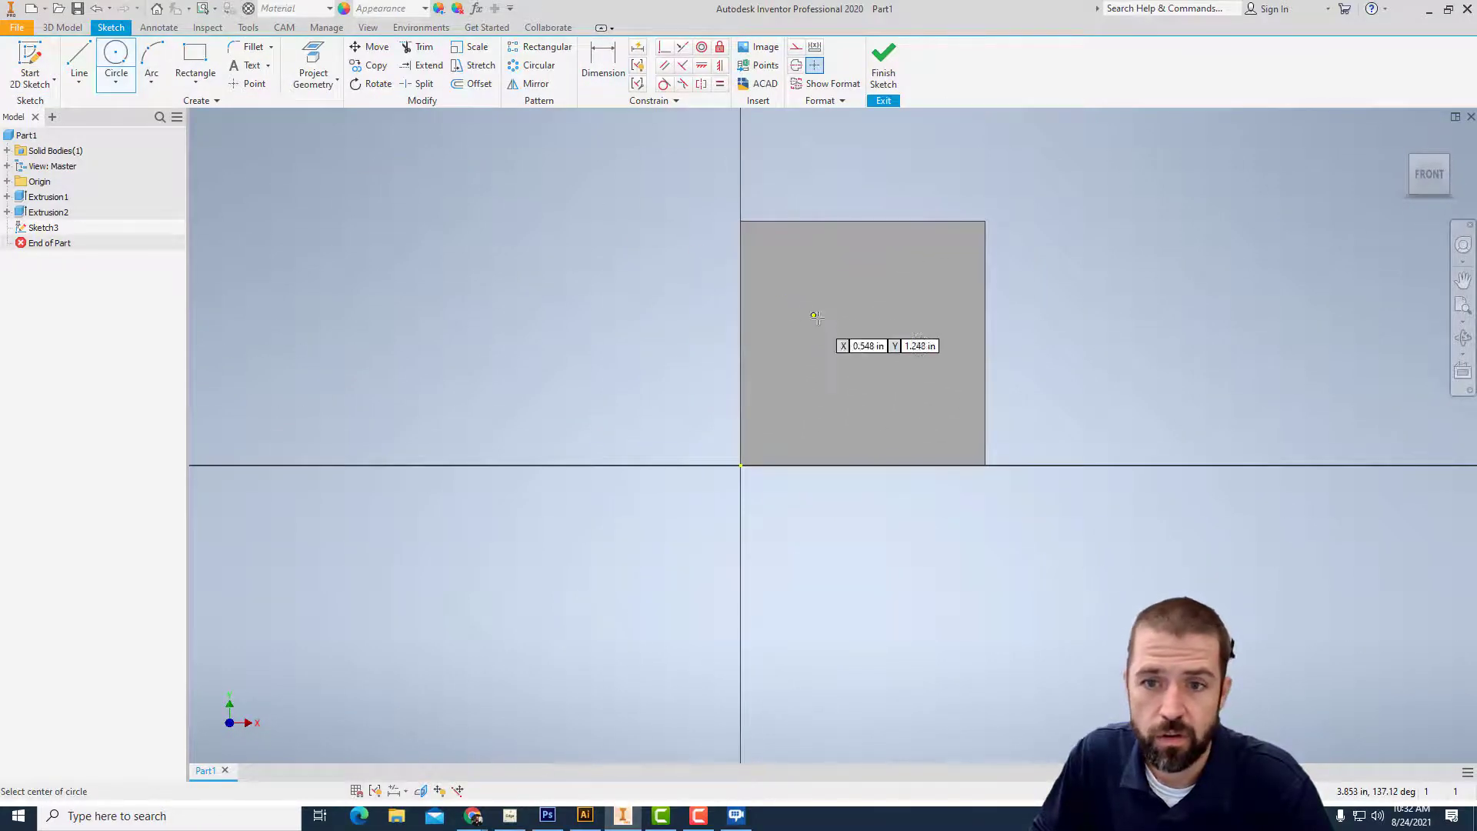
click(867, 337)
scroll(879, 297, up, 4)
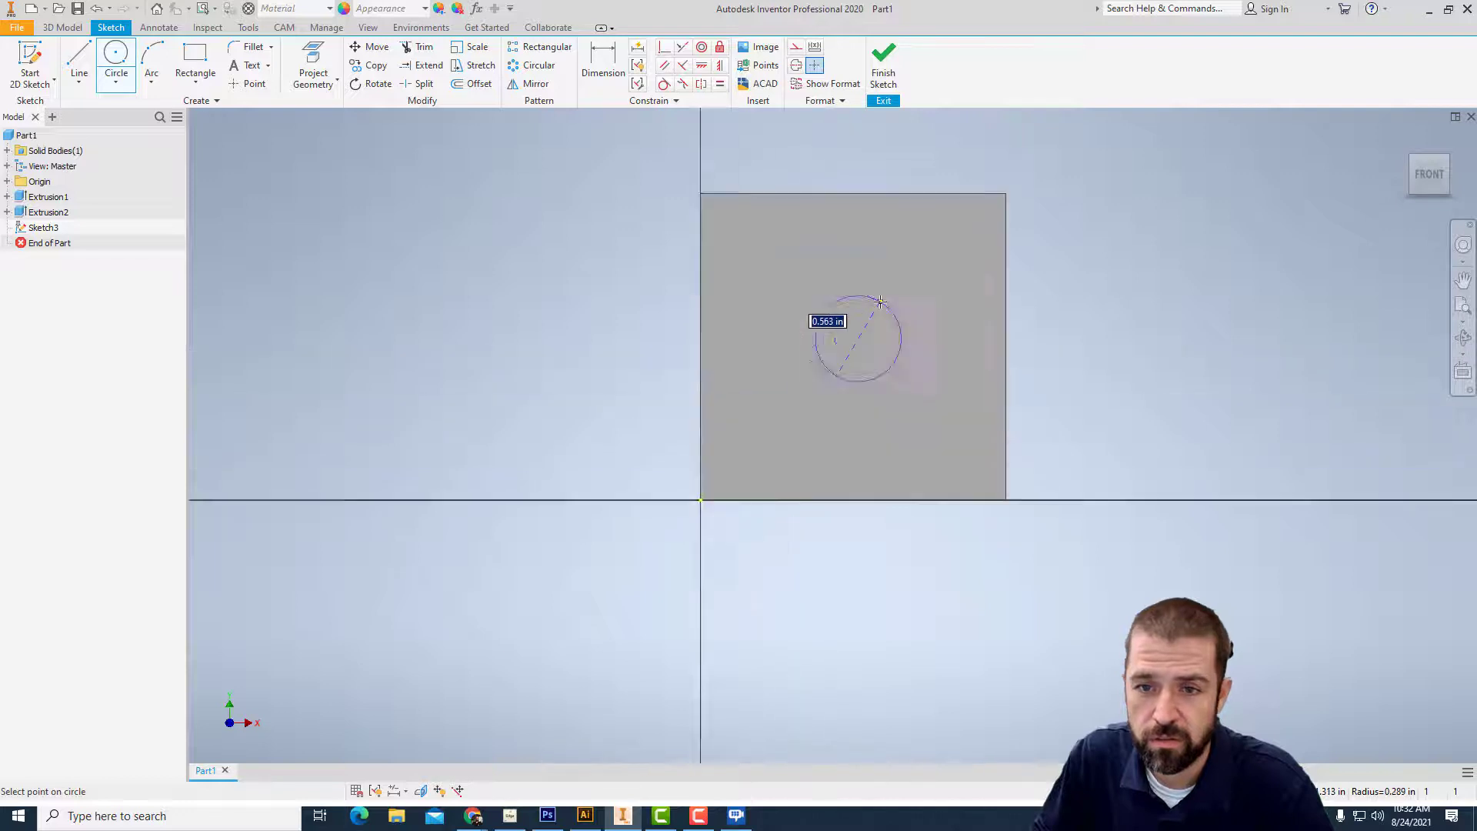
scroll(878, 298, down, 2)
middle_drag(881, 303, 754, 322)
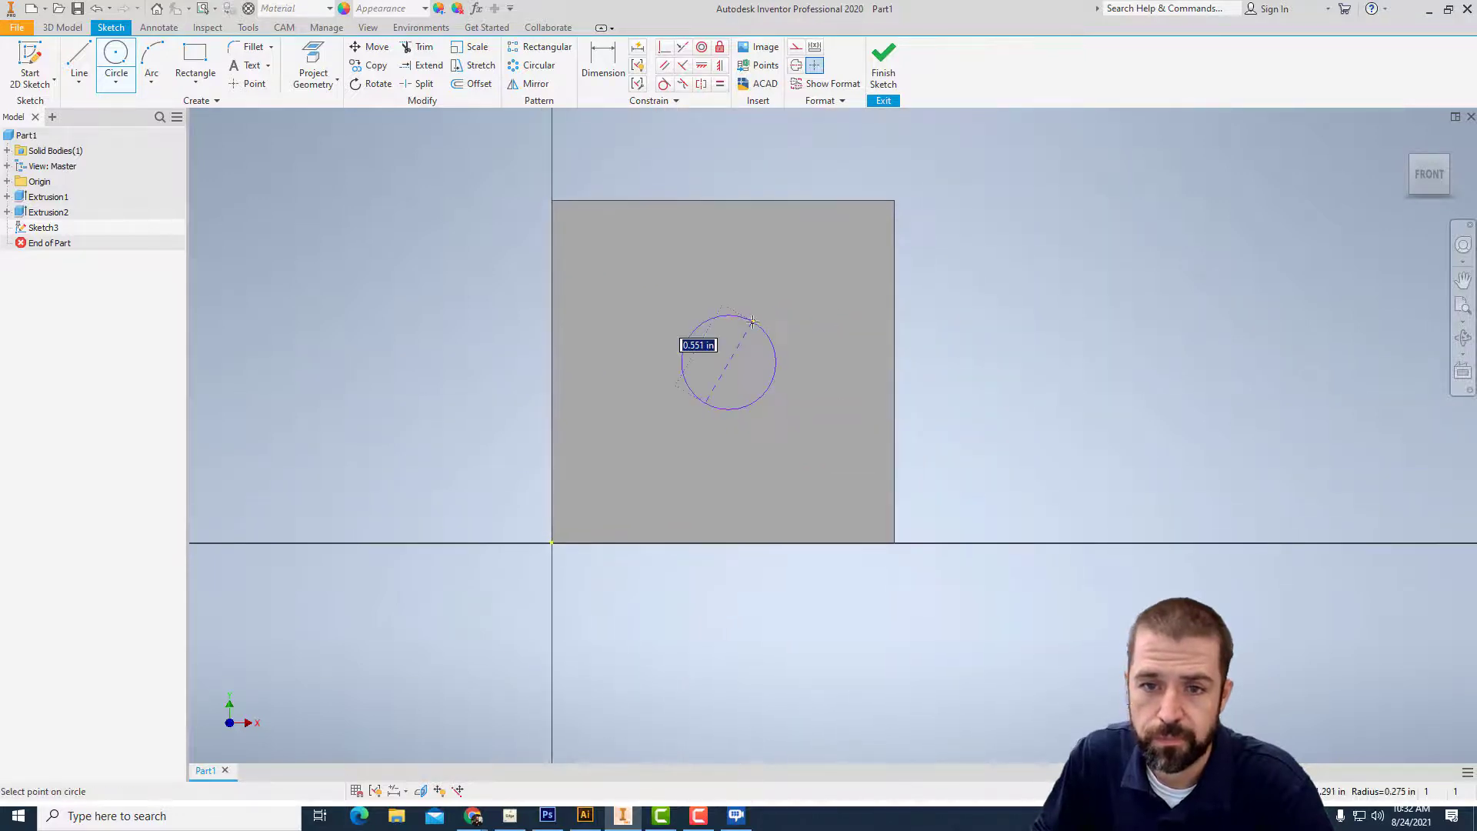
text(1)
key(Return)
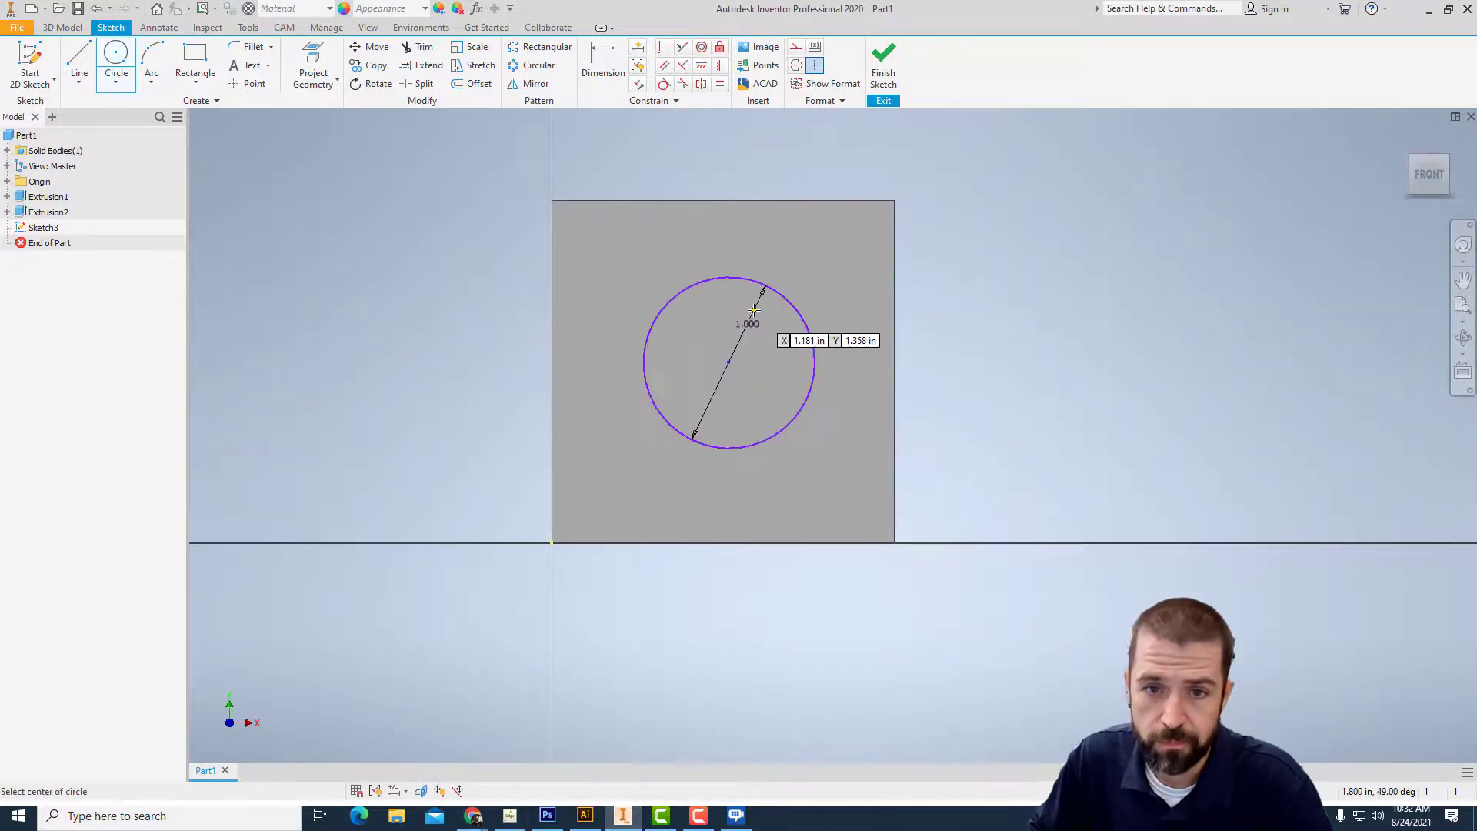
- Dimension the circle's center 1 in from the upper edge of the front face
key(d)
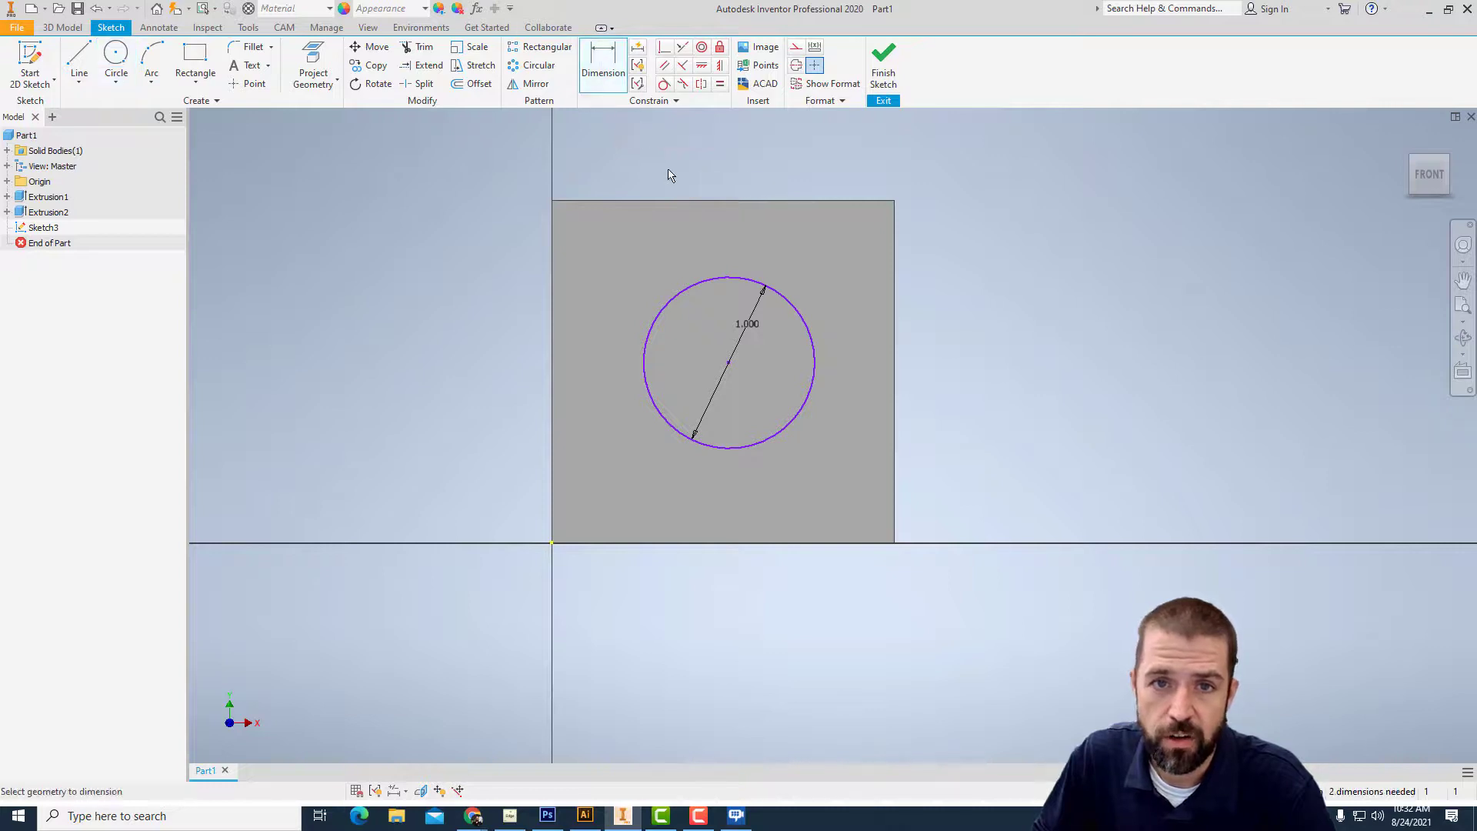
click(694, 200)
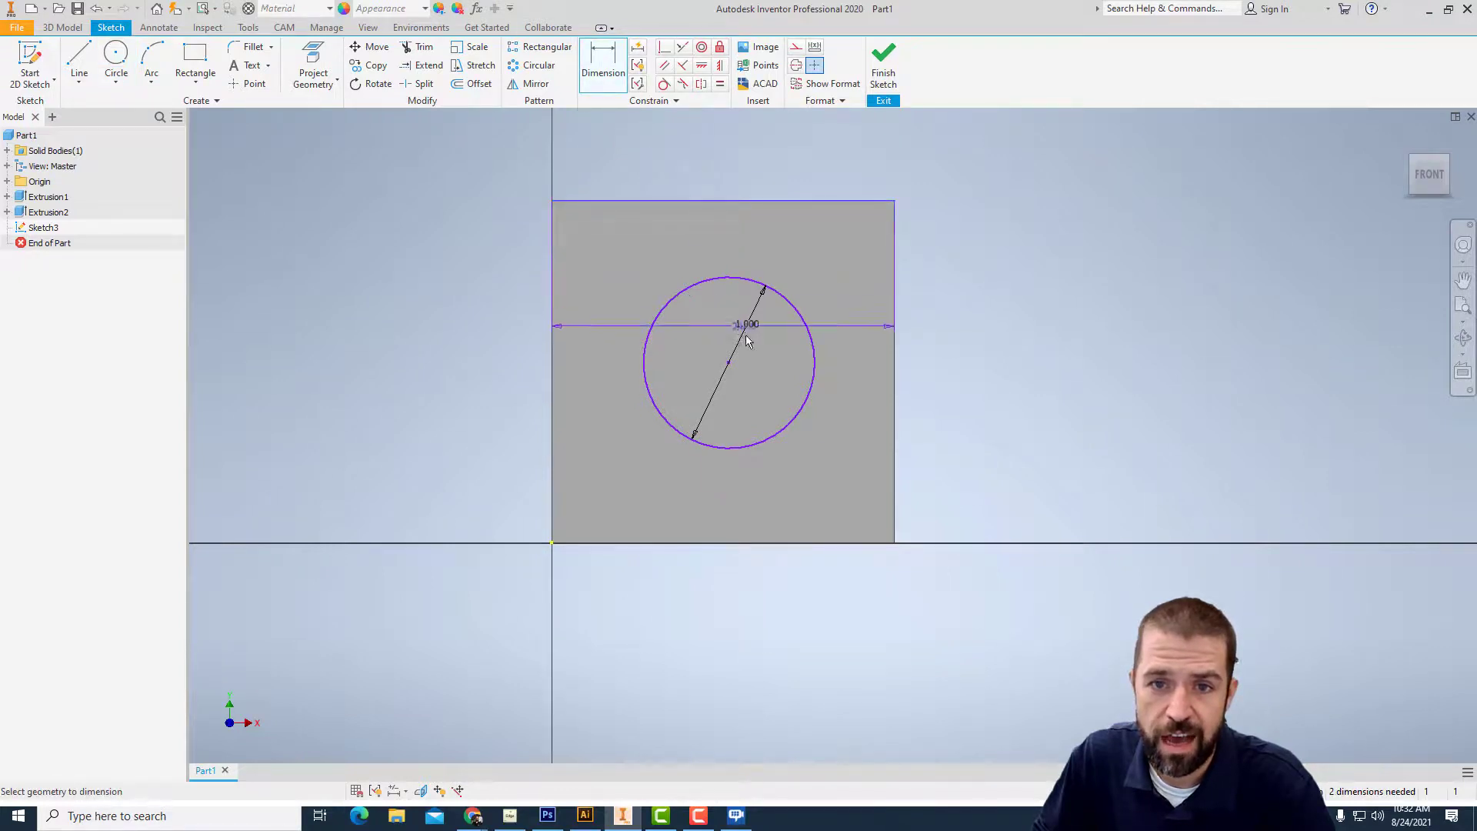
click(632, 353)
click(506, 315)
text(1)
key(Return)
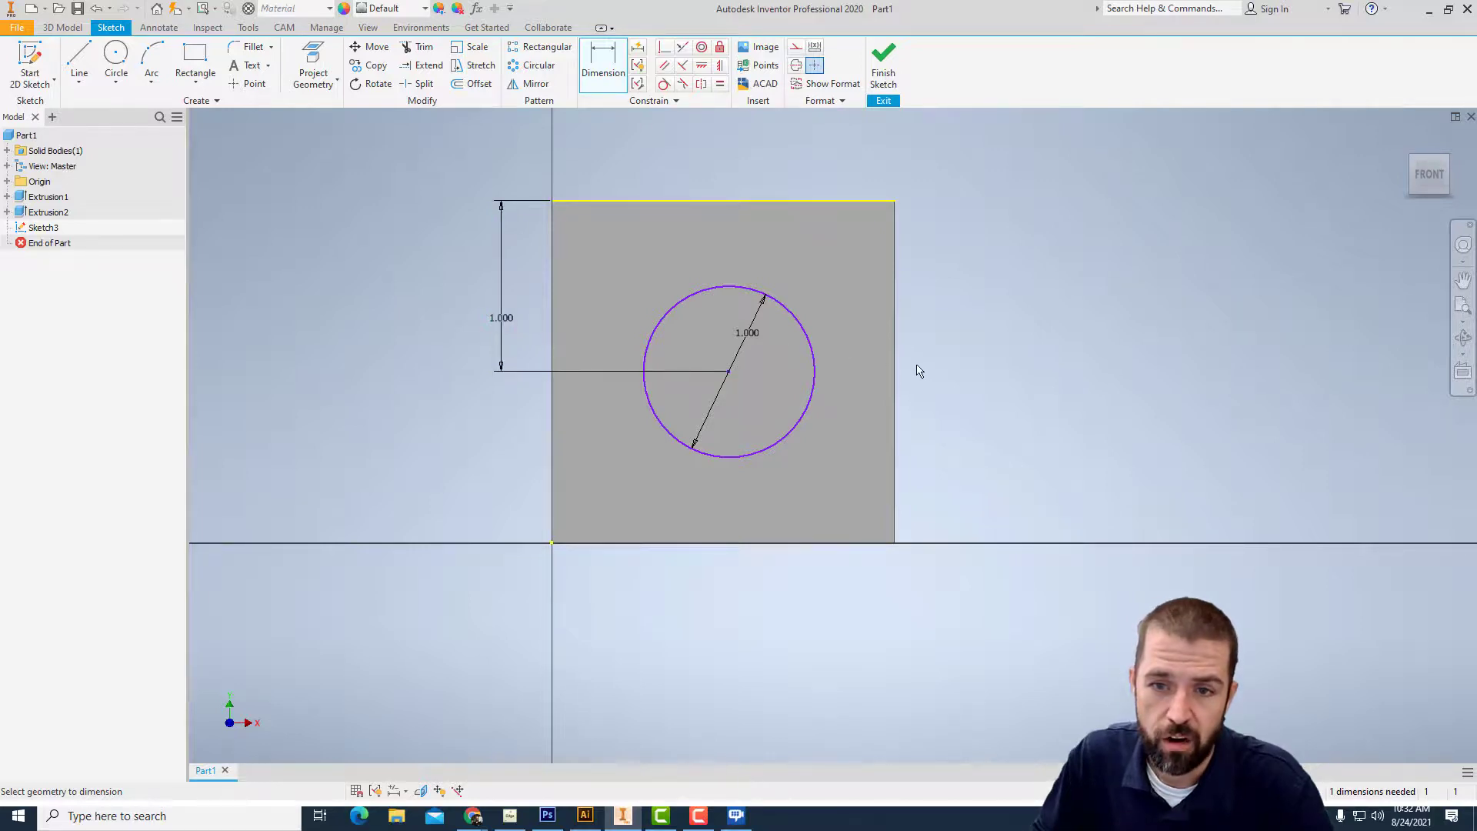
- Dimension the circle's center 1 in from the right edge of the front face and finish the sketch
click(894, 373)
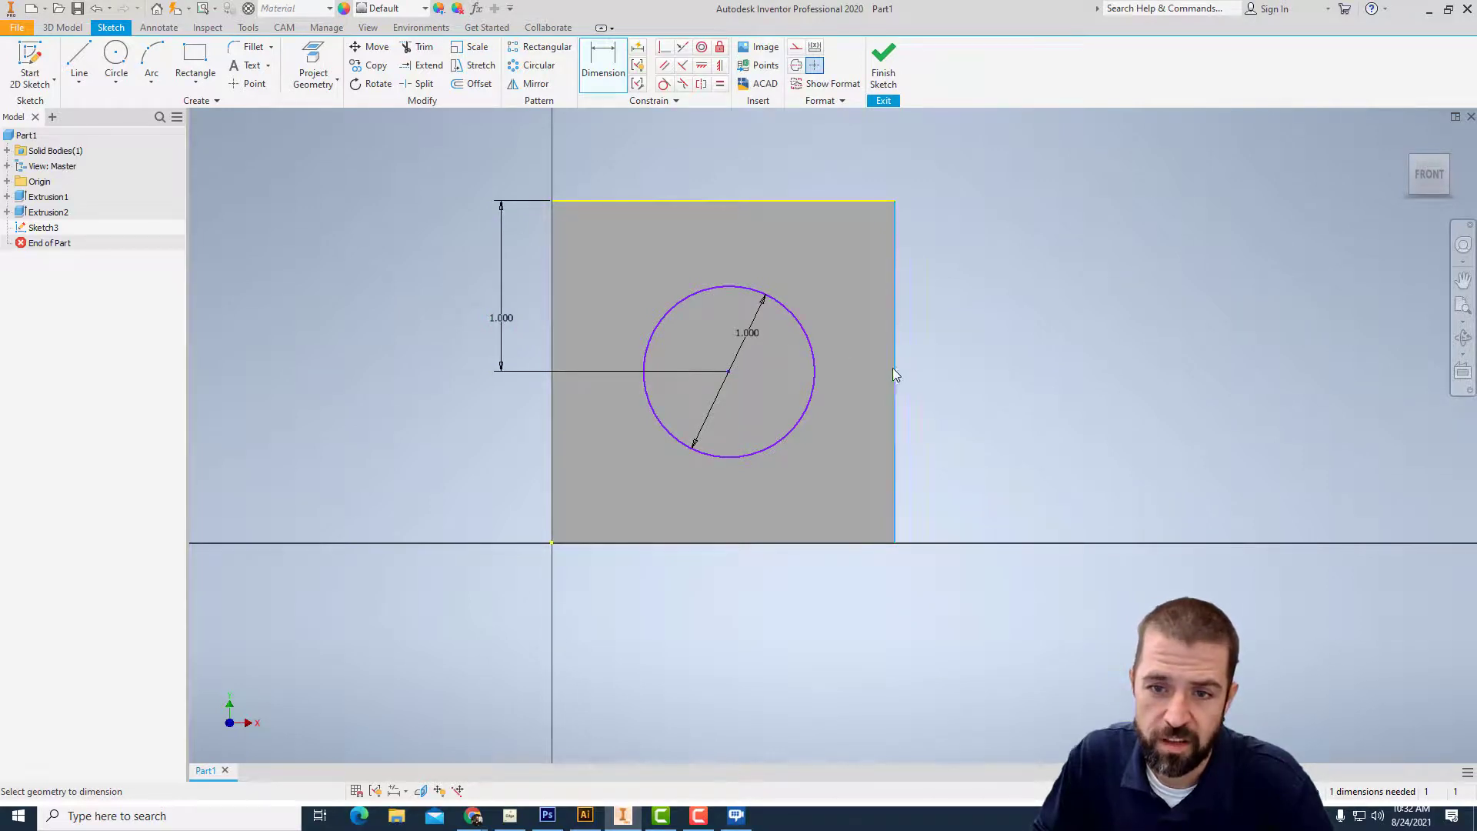
click(729, 372)
click(748, 243)
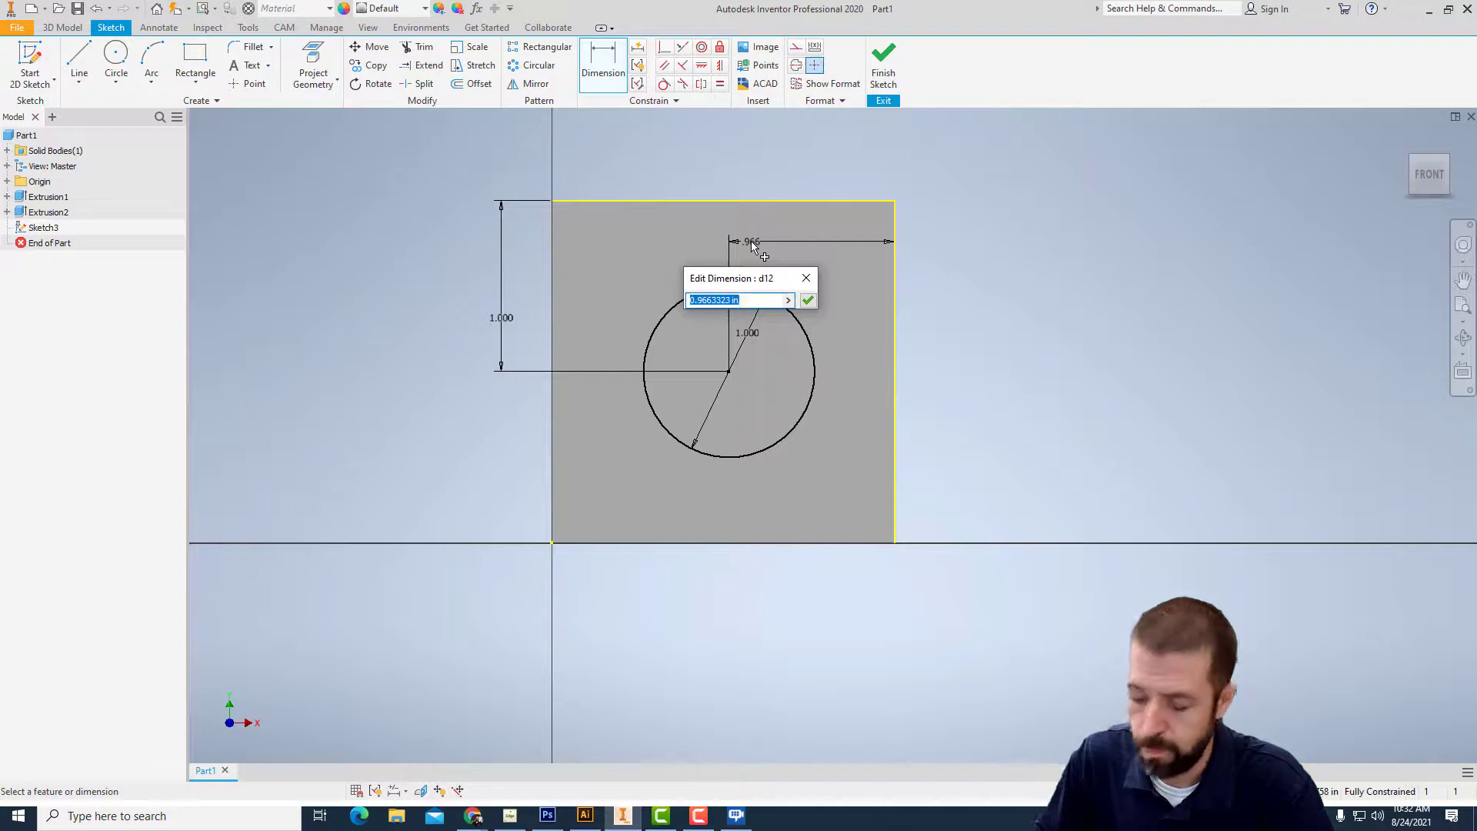
text(1)
key(Return)
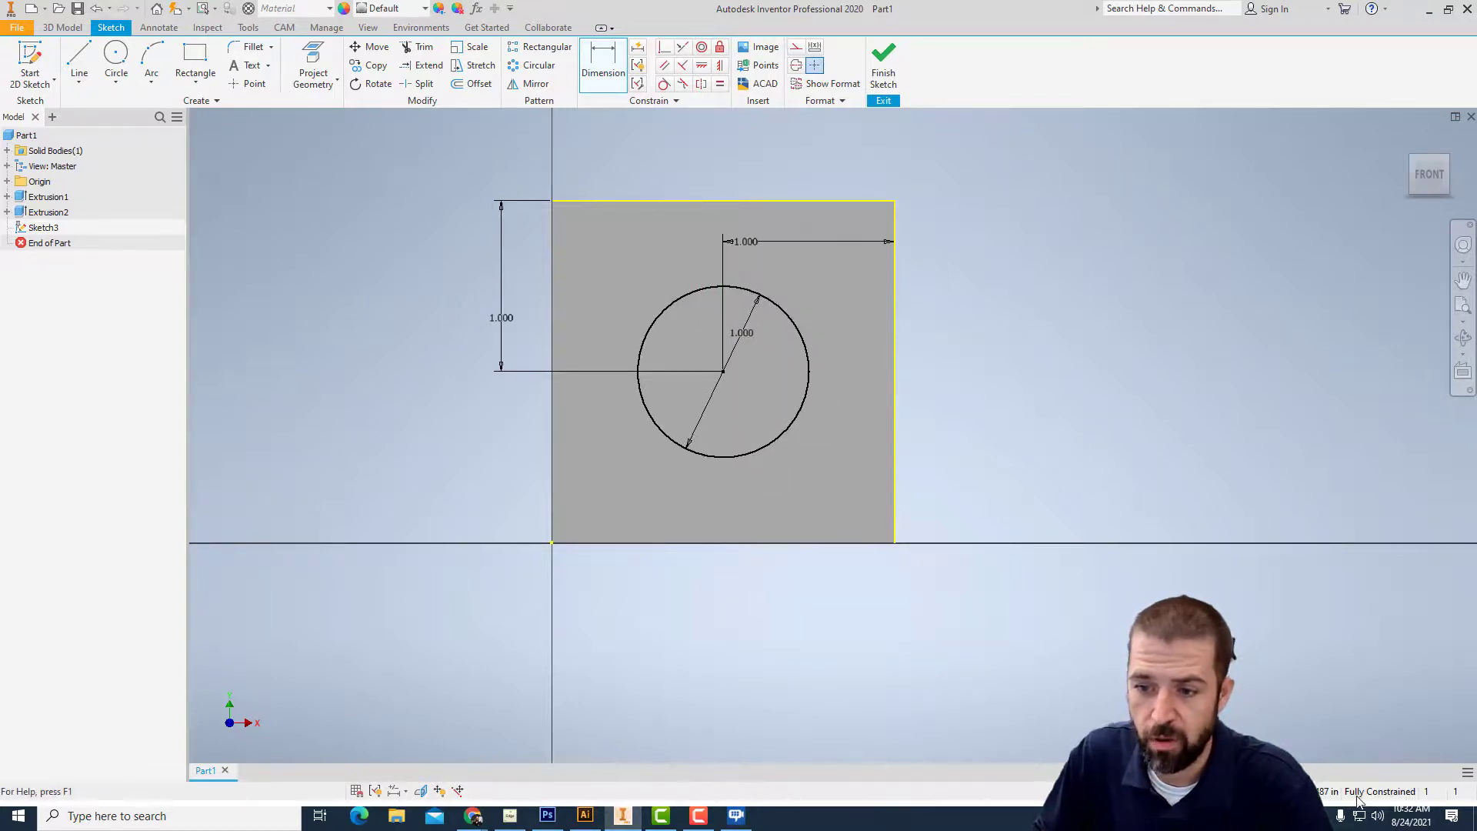
click(884, 66)
- Extrude the front face's circle as a 2 in cut through the cube to the back
key(e)
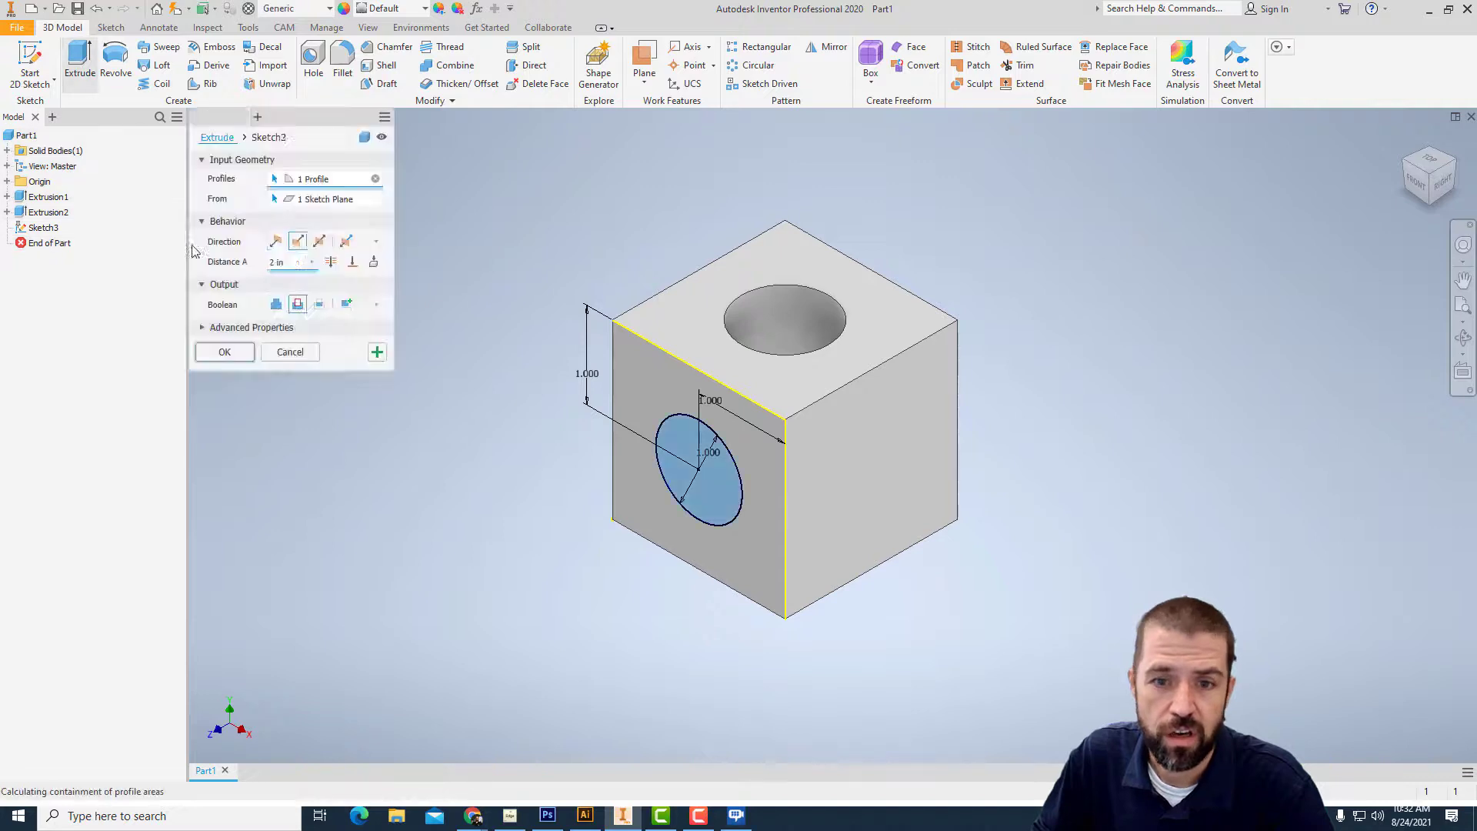
click(297, 305)
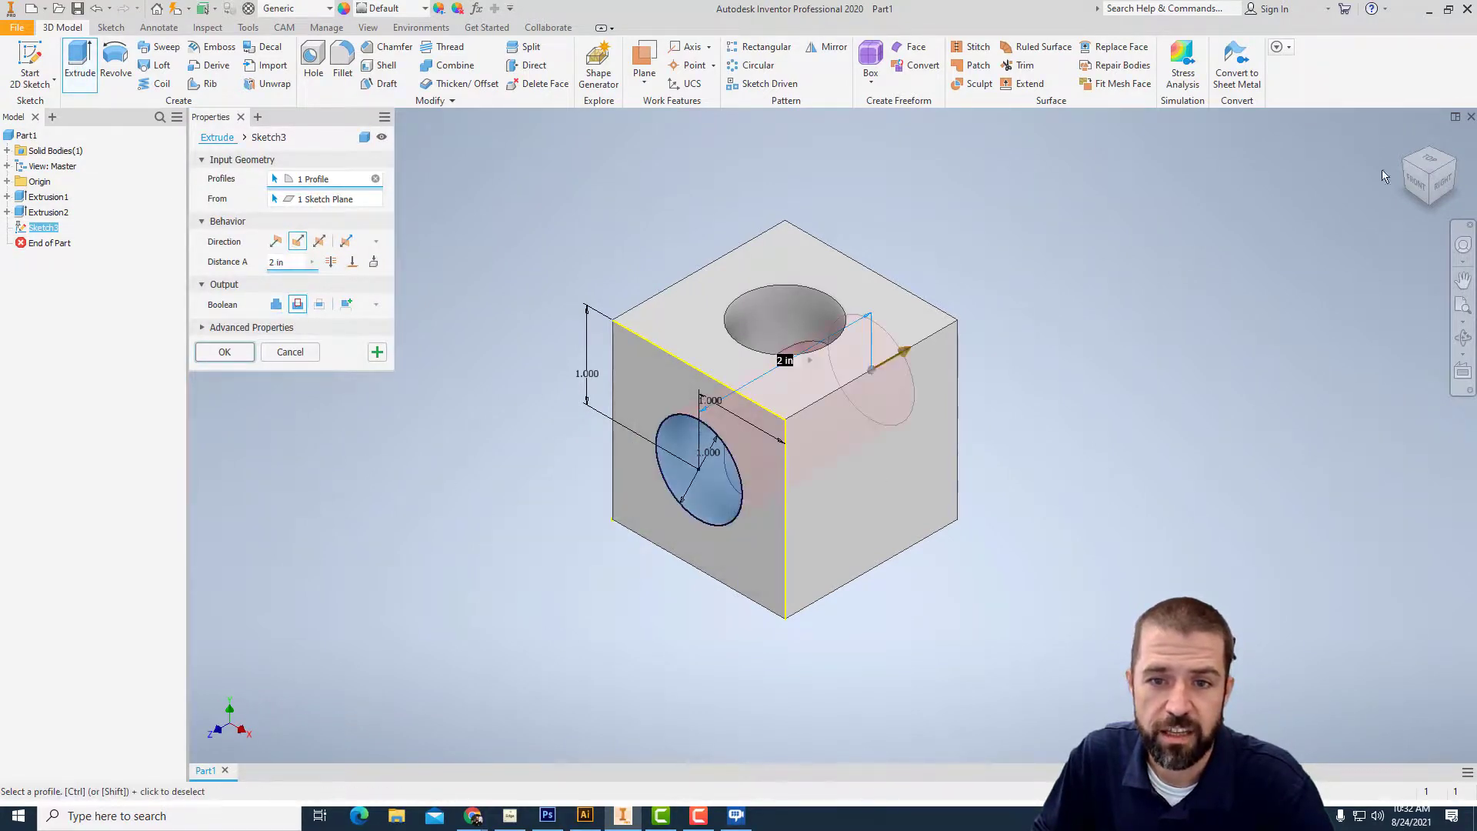
mouse_move(1424, 167)
mouse_down()
mouse_move(1396, 185)
mouse_move(1408, 168)
mouse_up()
click(247, 354)
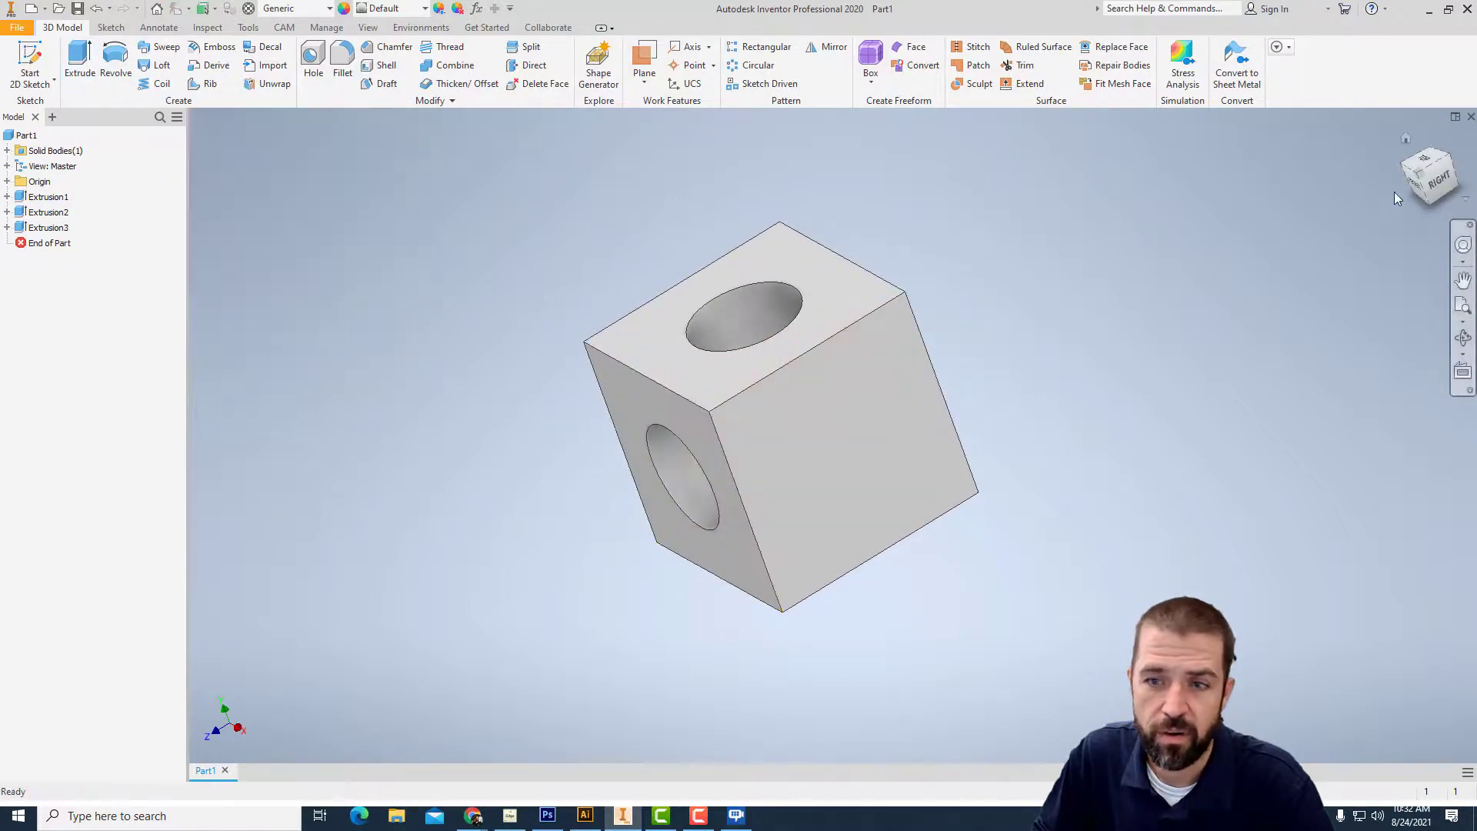
- Start a new 2D sketch on the cube's uncut right face
click(1404, 137)
scroll(946, 484, down, 3)
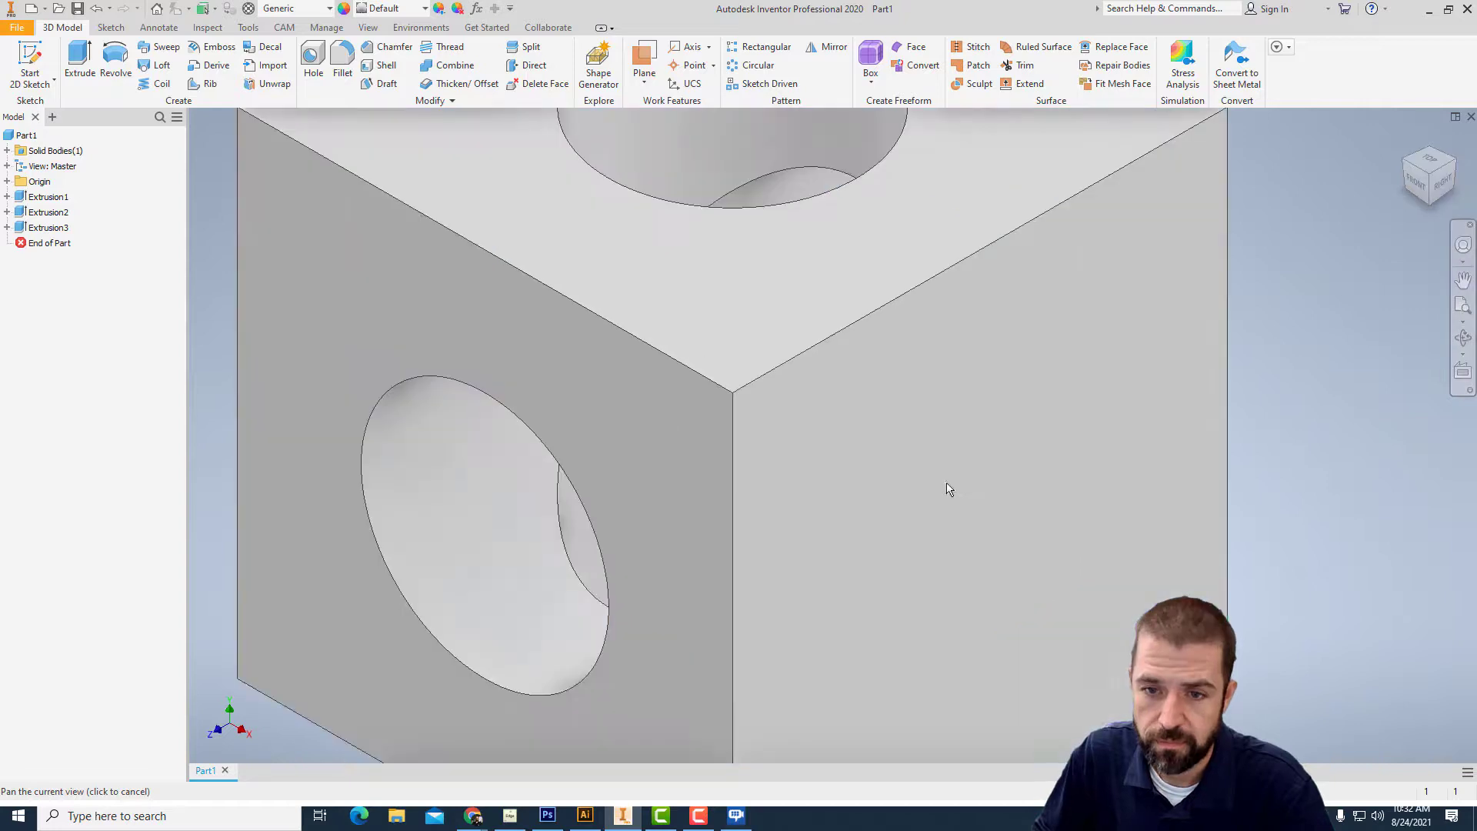
scroll(947, 485, up, 5)
middle_drag(981, 491, 936, 462)
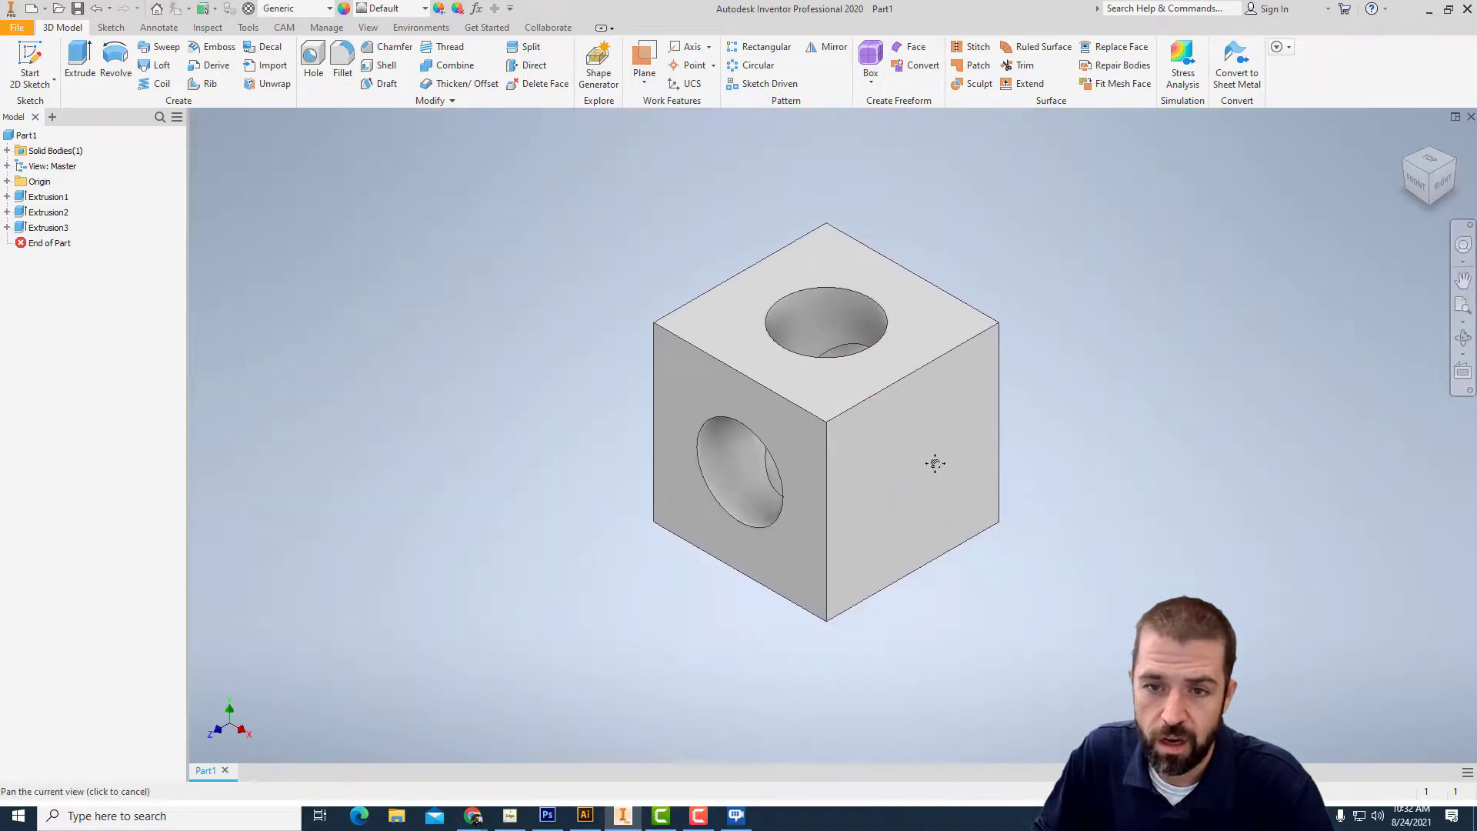
click(30, 62)
click(951, 485)
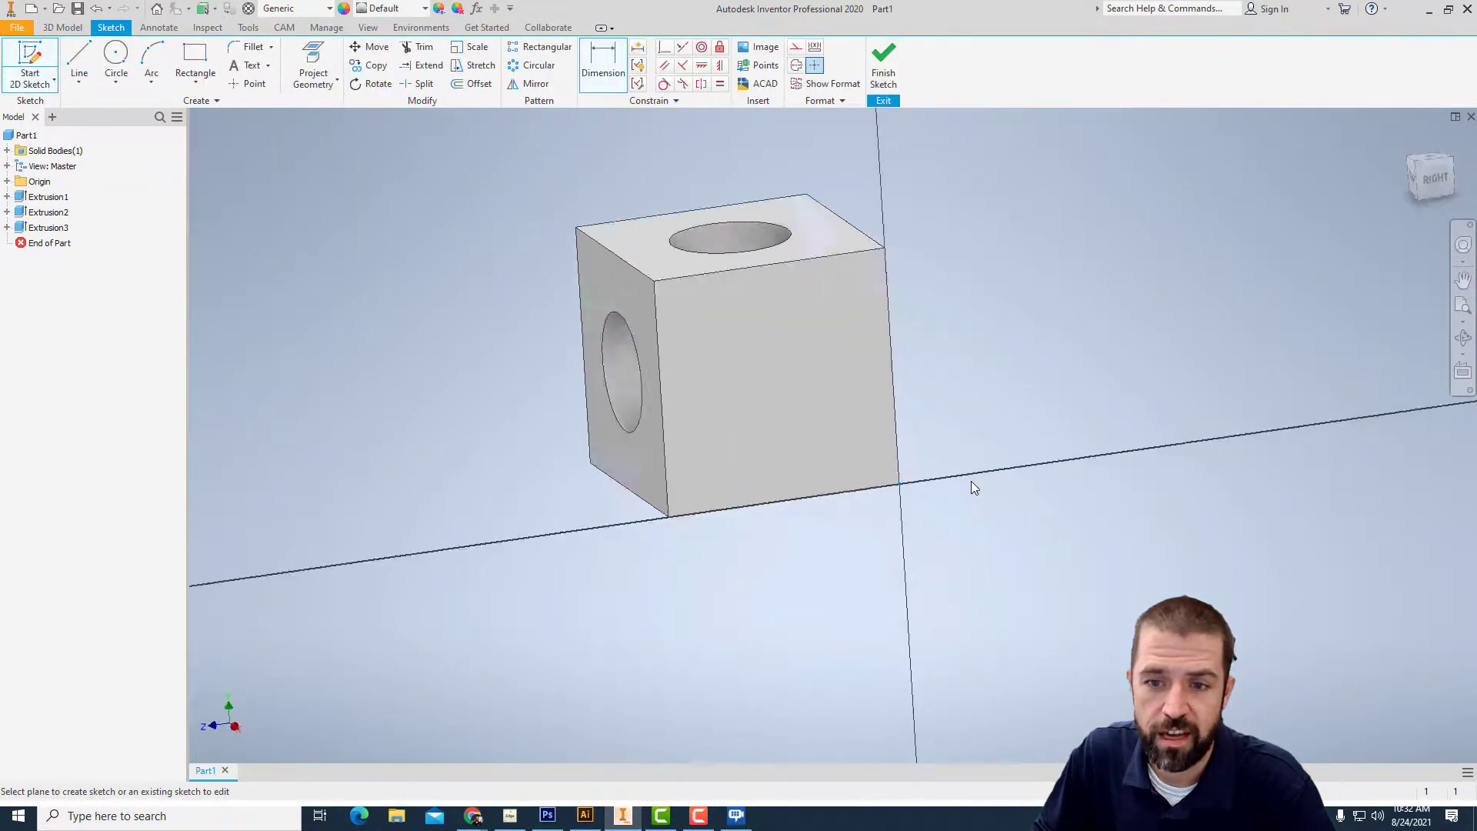
- Draw a circle with a 1 in diameter near the middle of the right face
right_drag(752, 353, 835, 434)
click(837, 422)
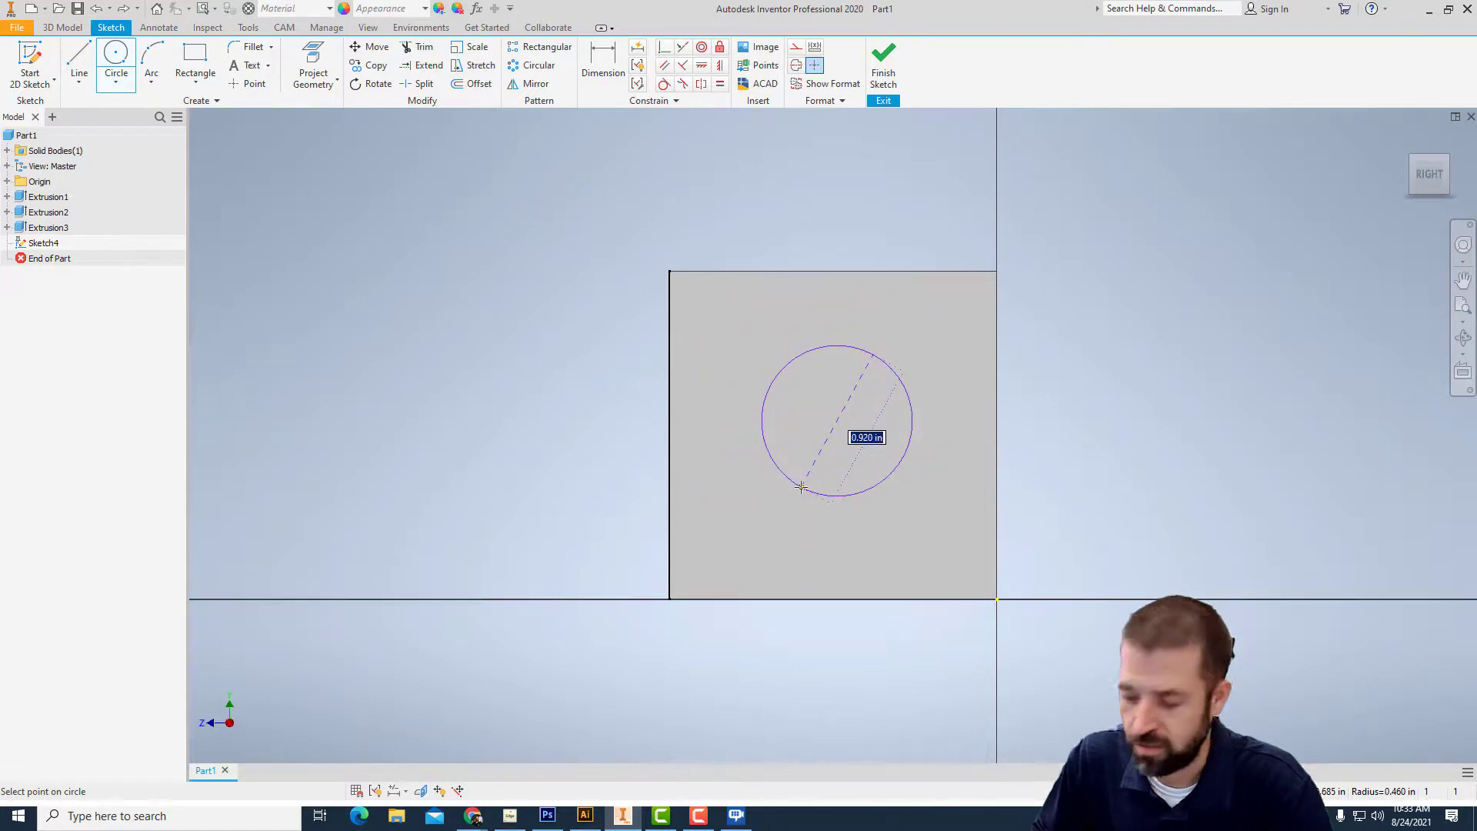
text(1)
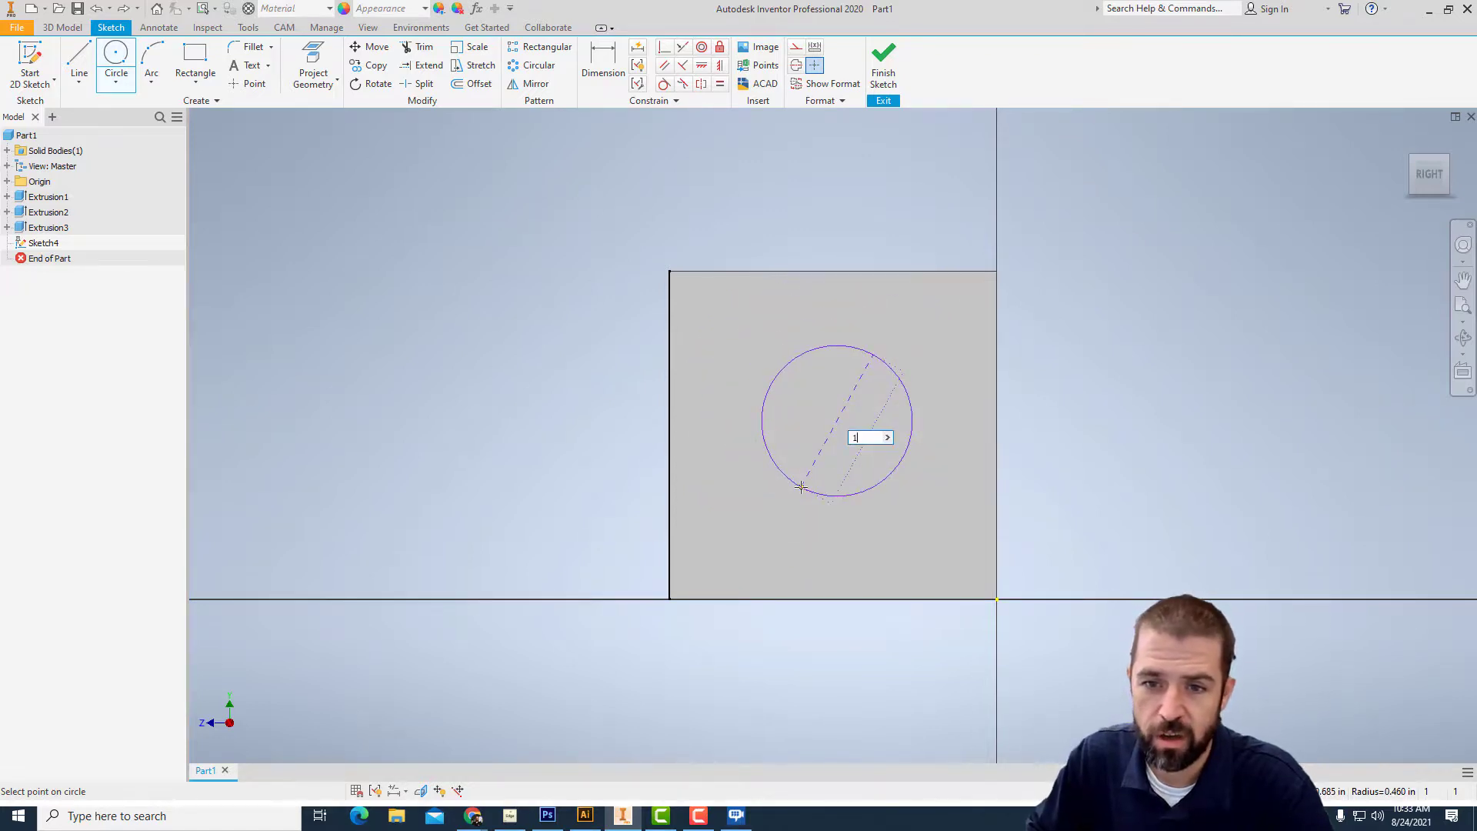
key(Return)
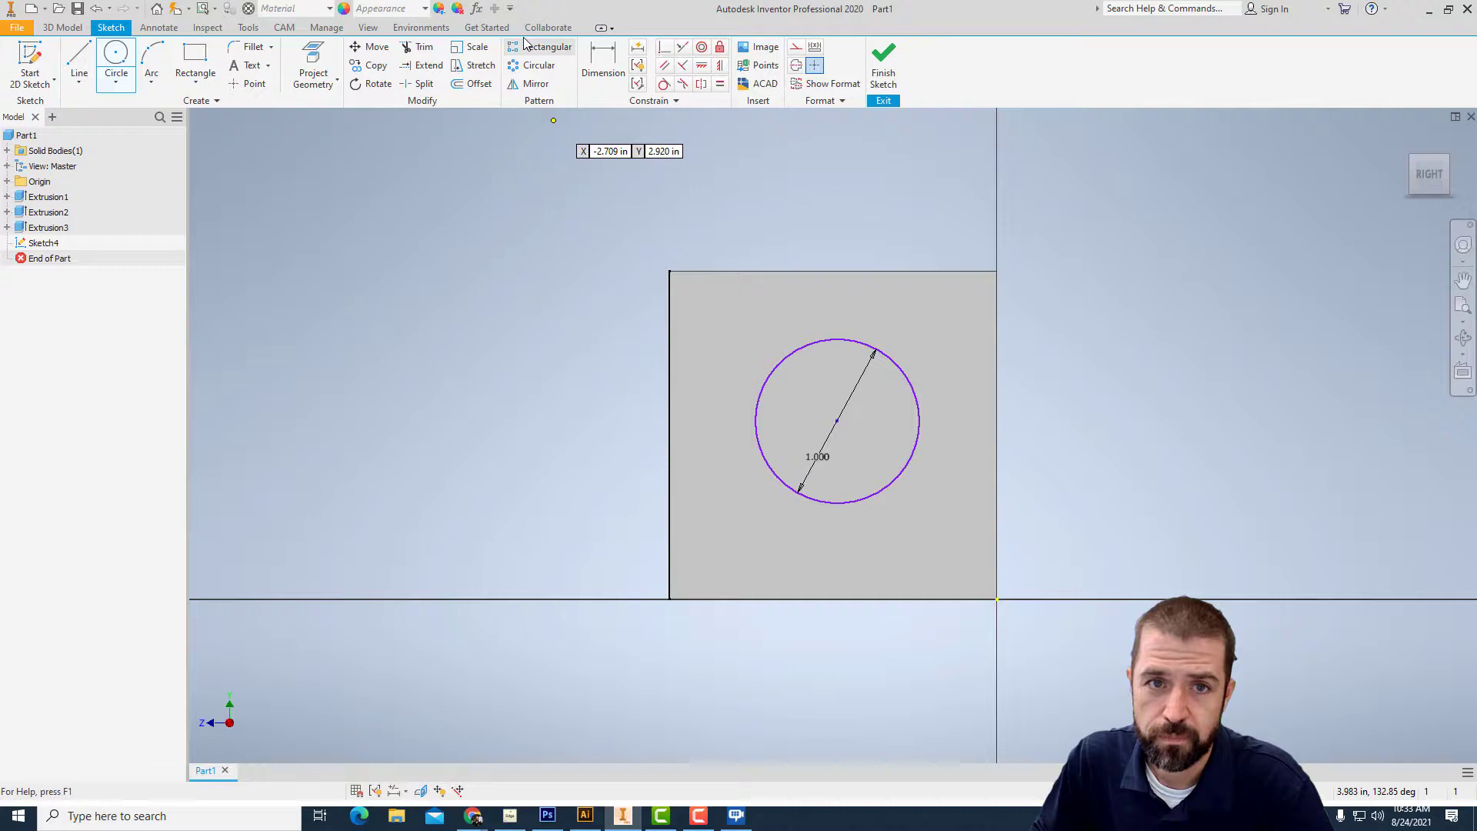
- Dimension the circle's center 1 in from the upper edge of the right face
click(602, 62)
click(862, 272)
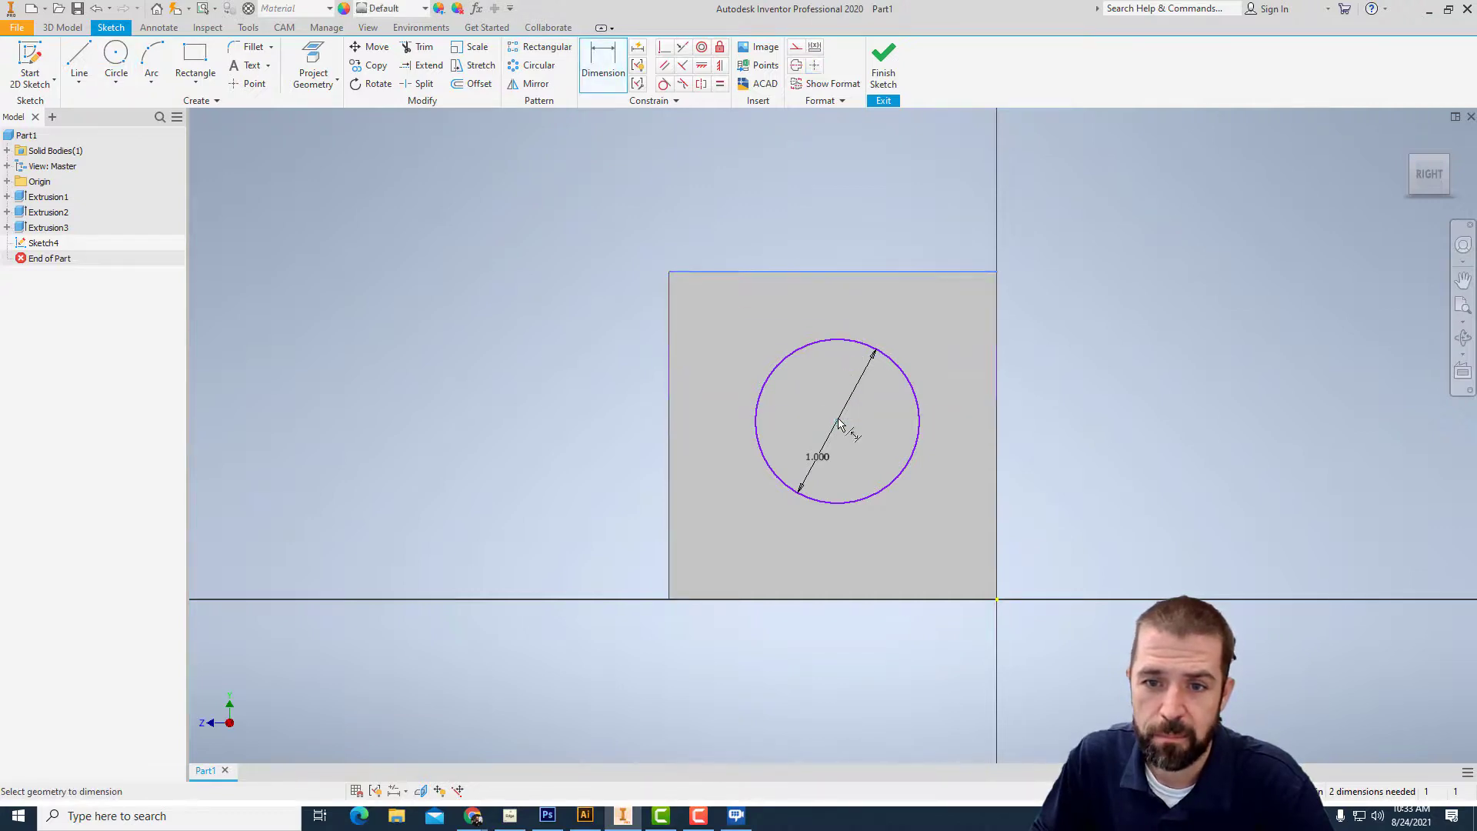
click(837, 421)
click(721, 369)
text(1)
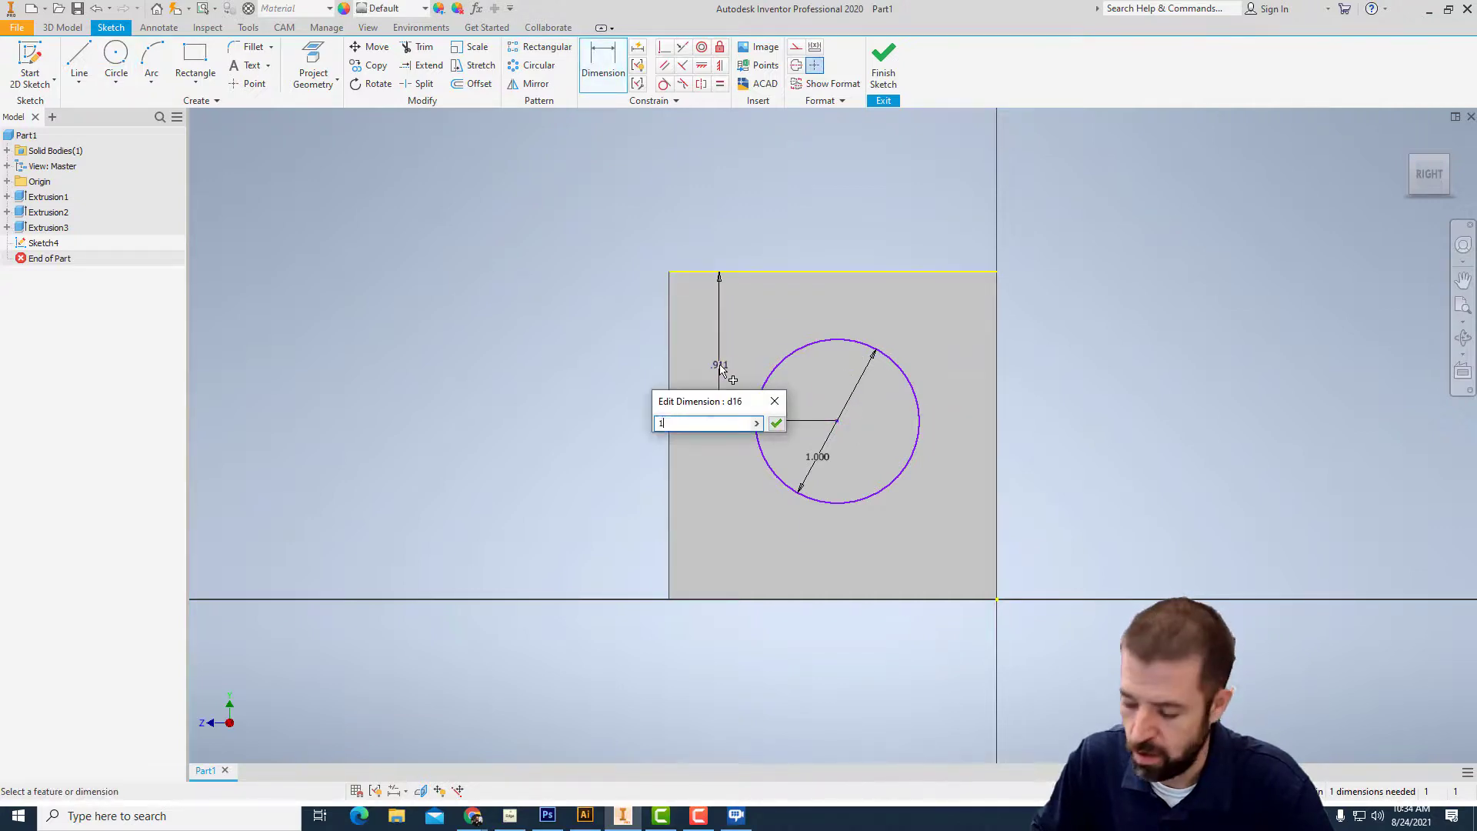
key(Return)
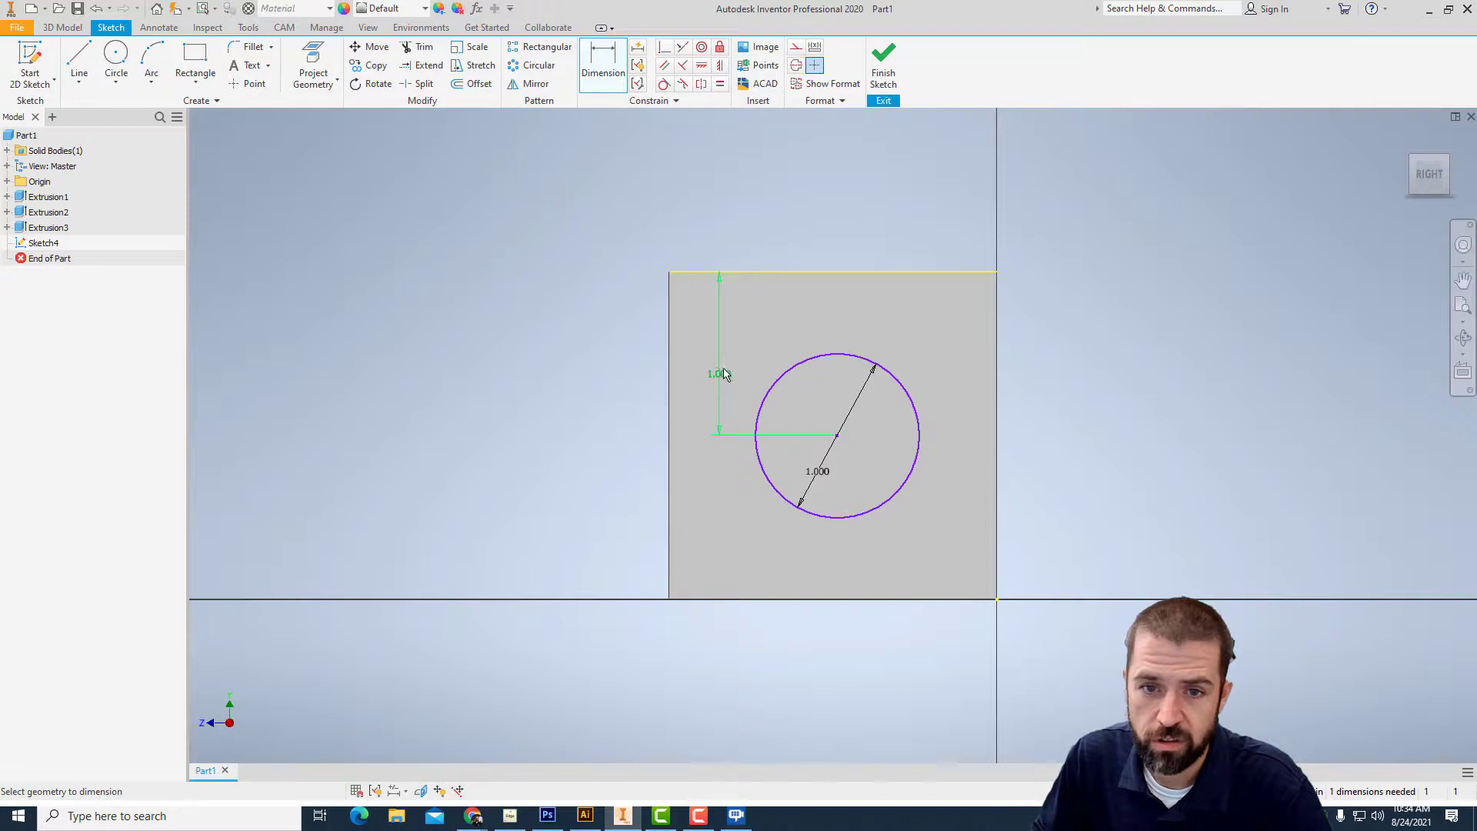
- Dimension the circle's center 1 in from the vertical edge shared with the front face, and finish the sketch
click(671, 419)
click(837, 436)
click(783, 327)
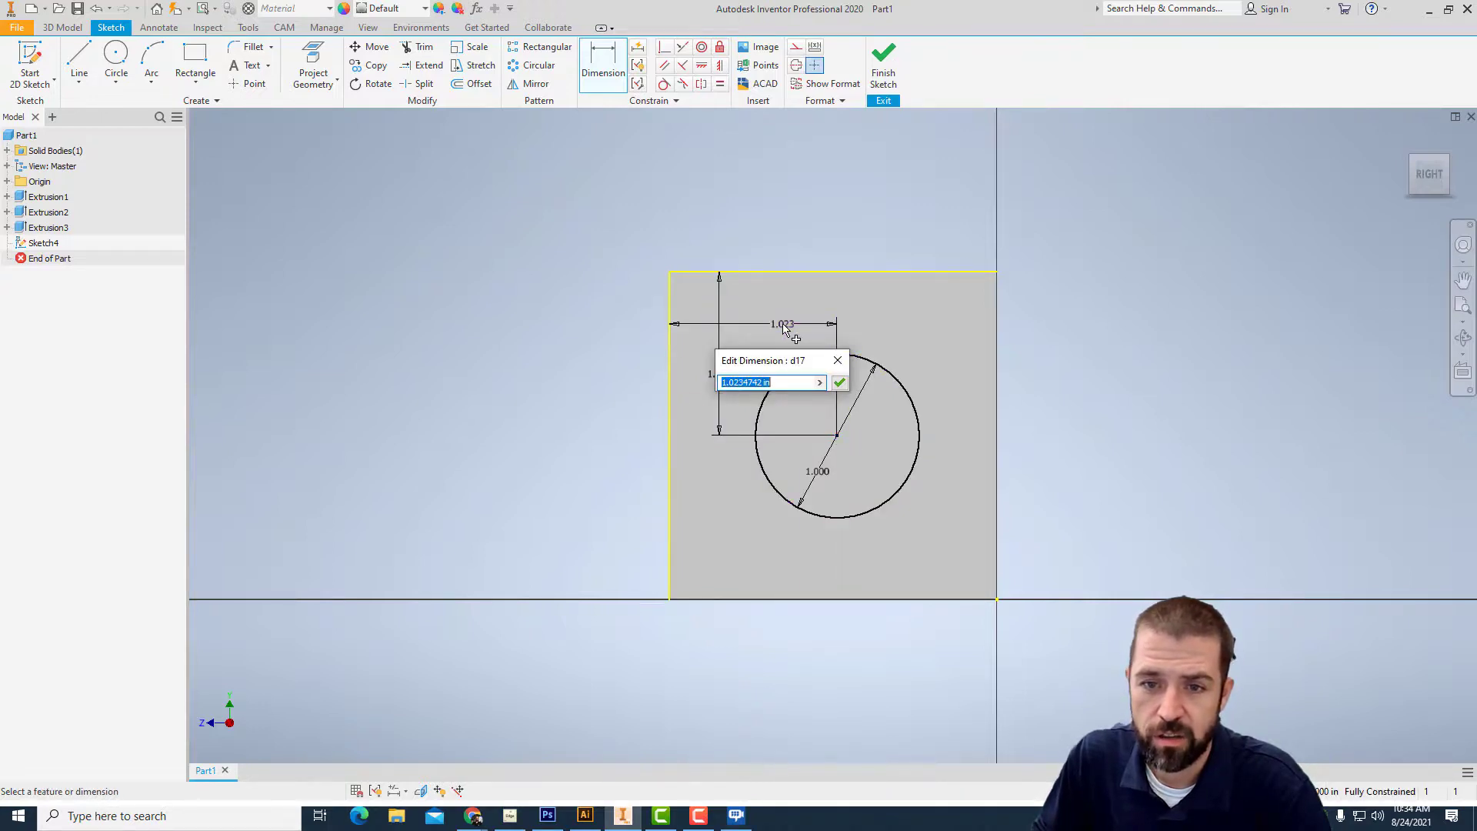
text(1)
key(Return)
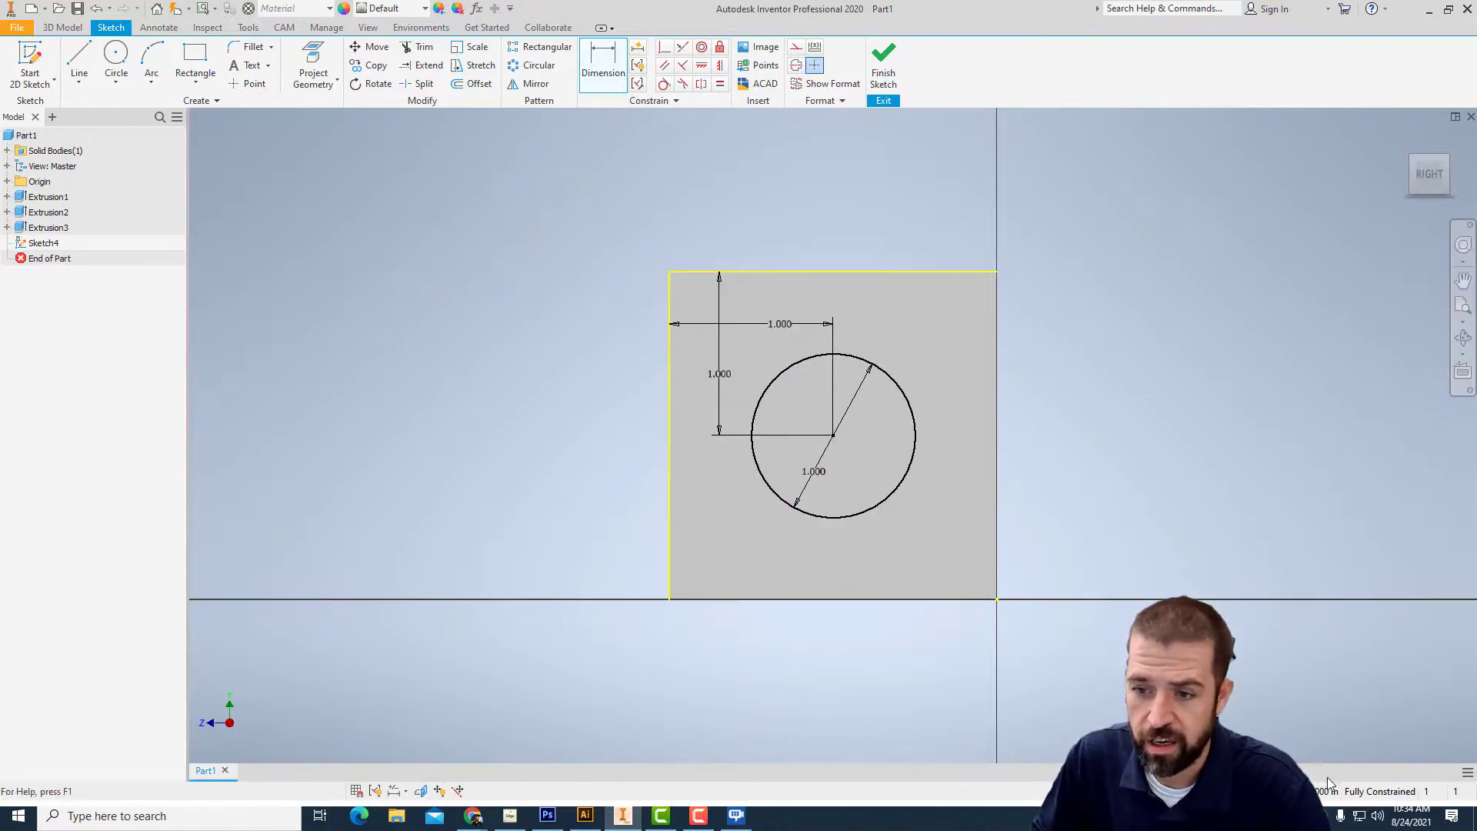
click(884, 62)
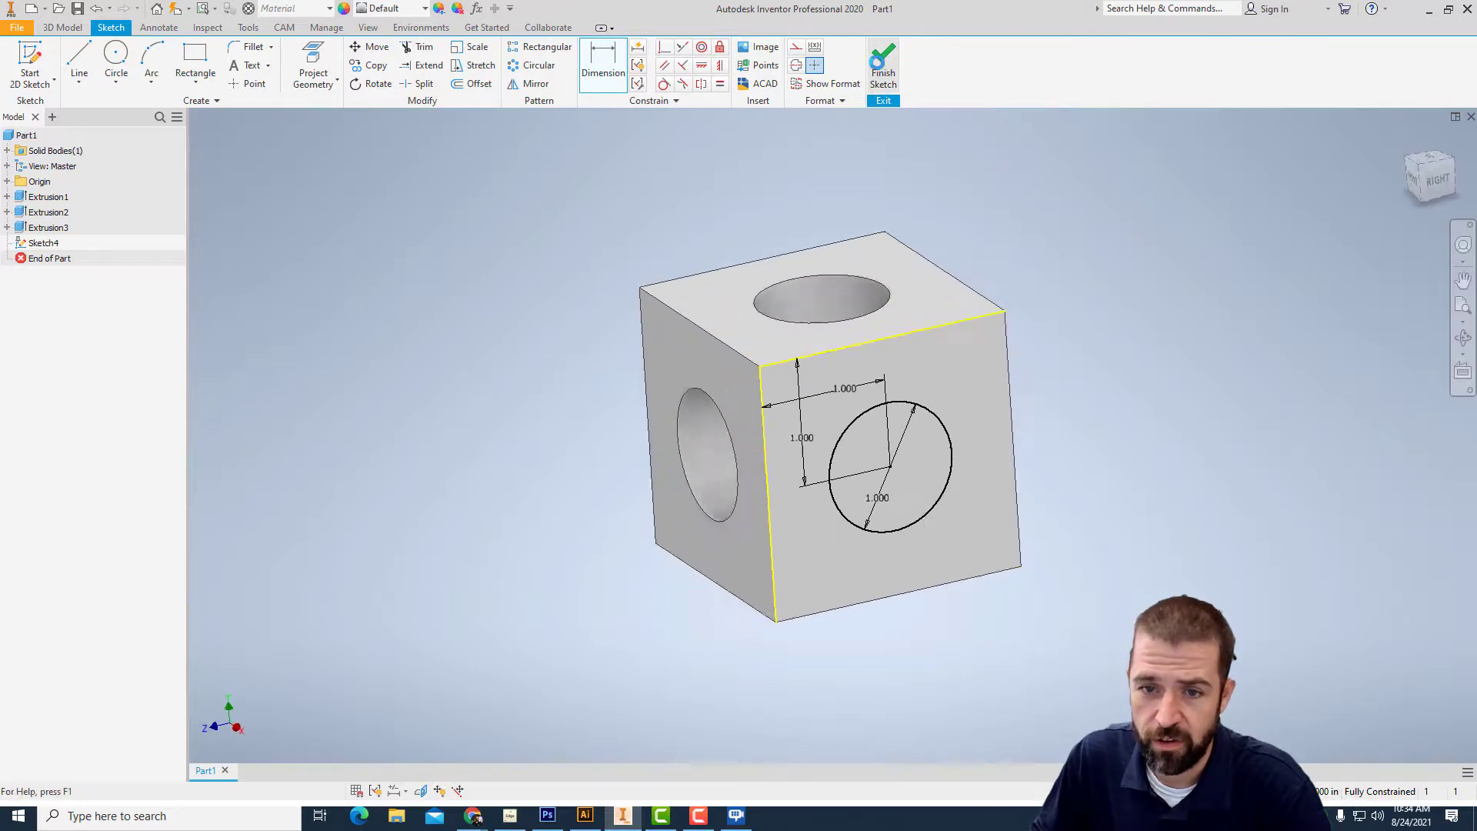
- Extrude the right face's circle as a 2 in cut through the cube to the opposite side
click(80, 66)
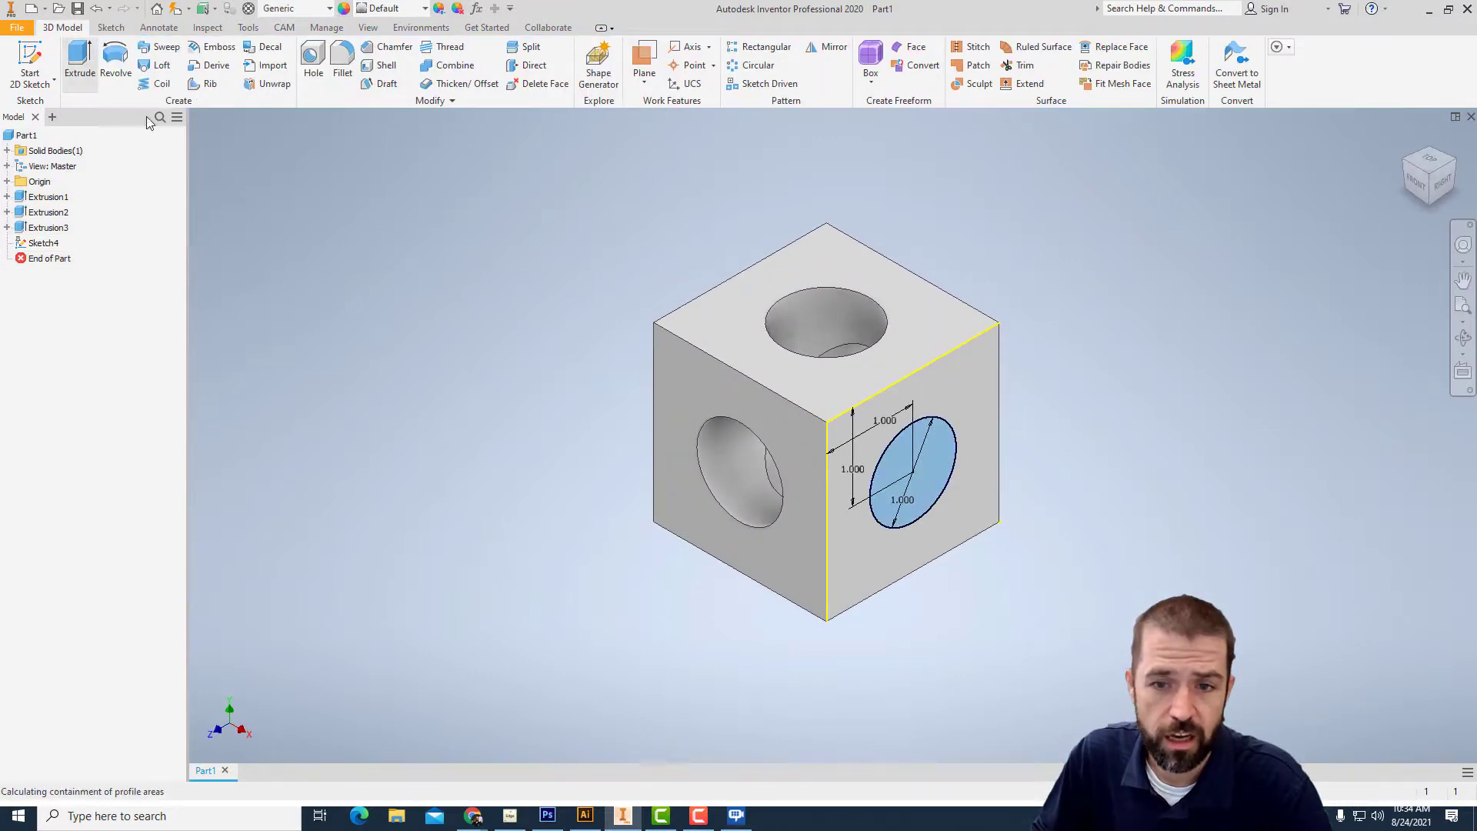
click(298, 303)
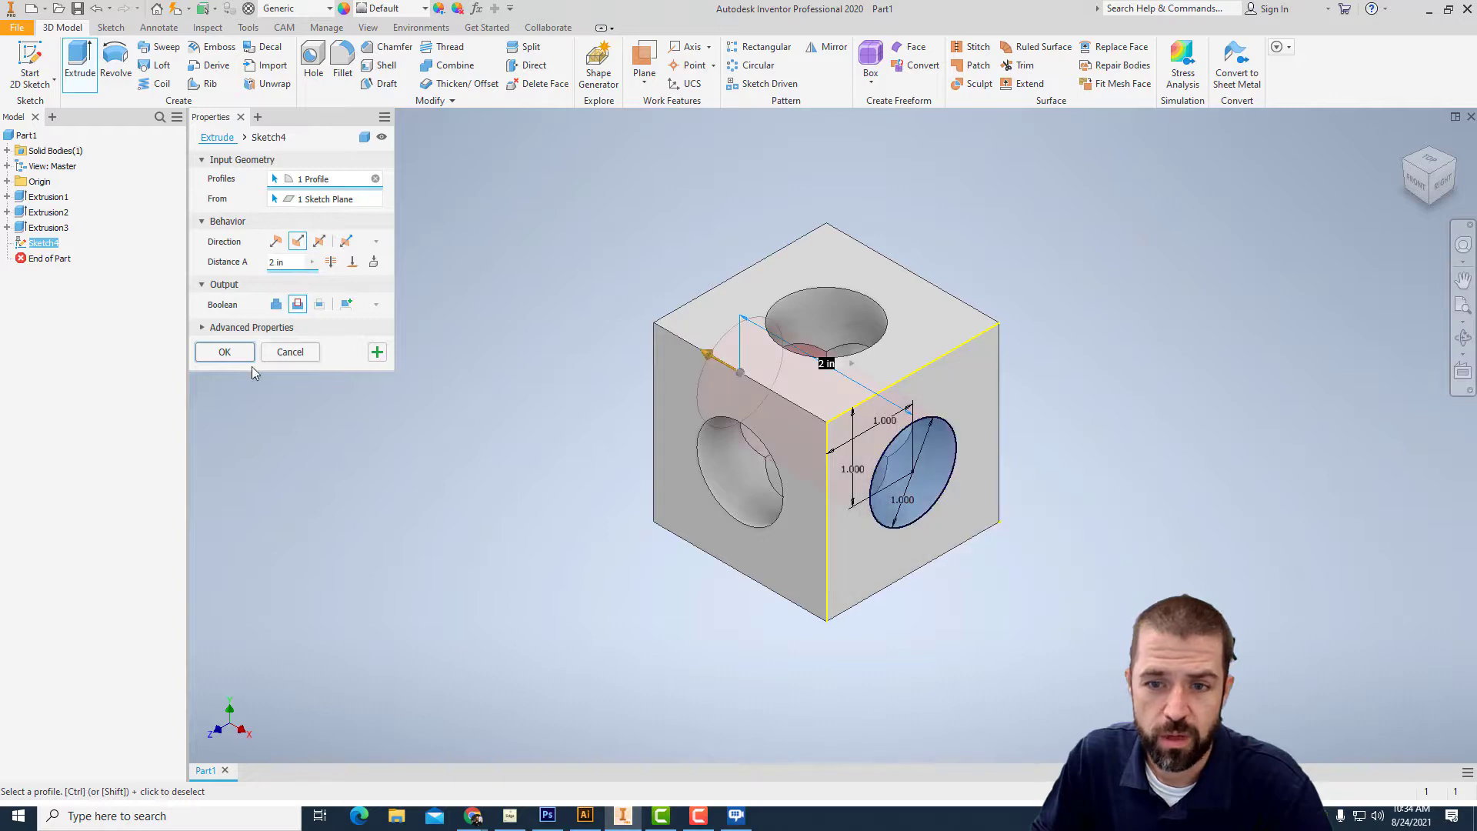
click(233, 358)
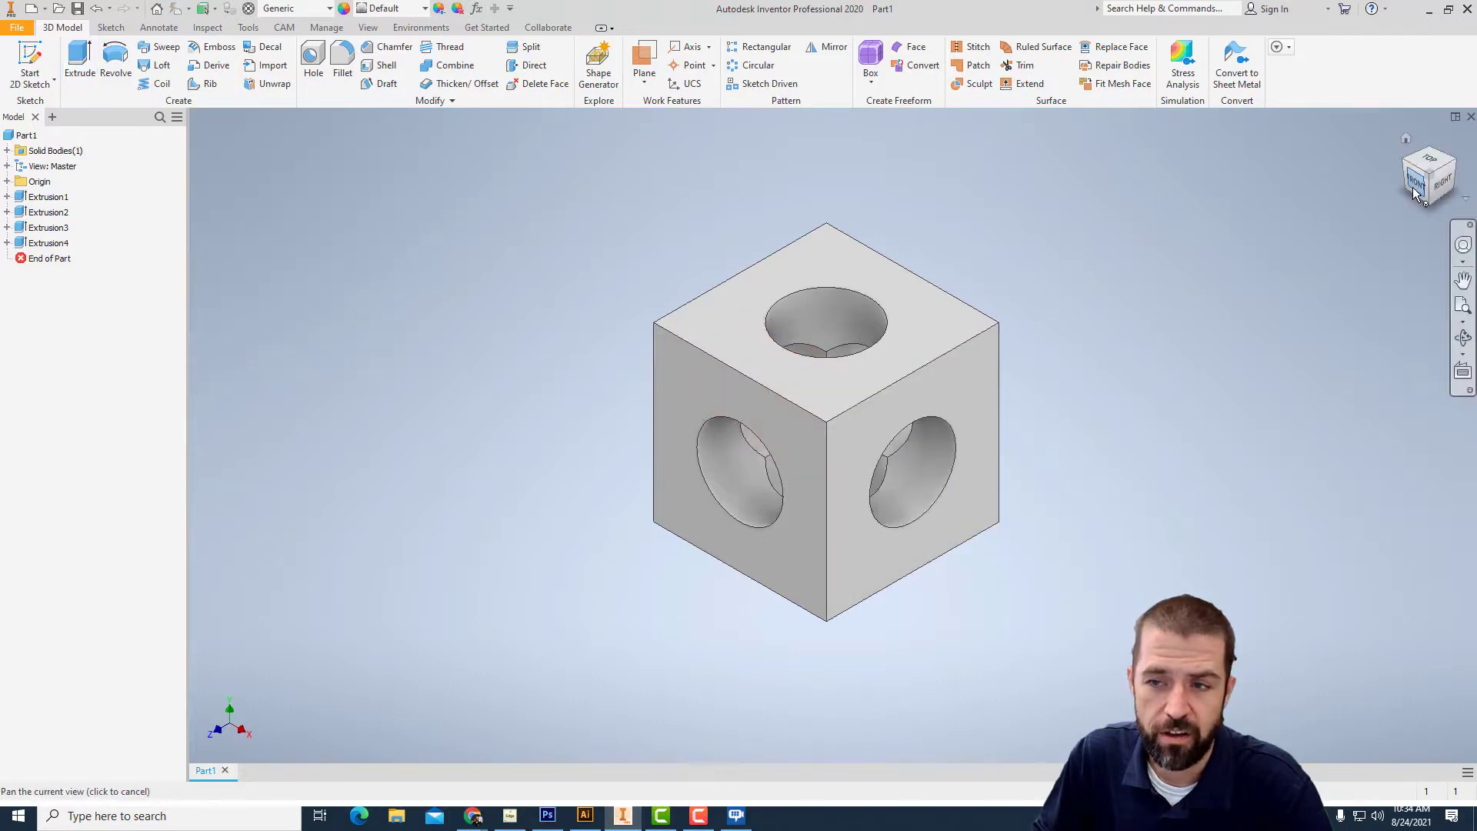
mouse_move(1428, 177)
mouse_down()
mouse_move(1445, 143)
mouse_move(1425, 181)
mouse_move(1412, 154)
mouse_move(1432, 169)
mouse_up()
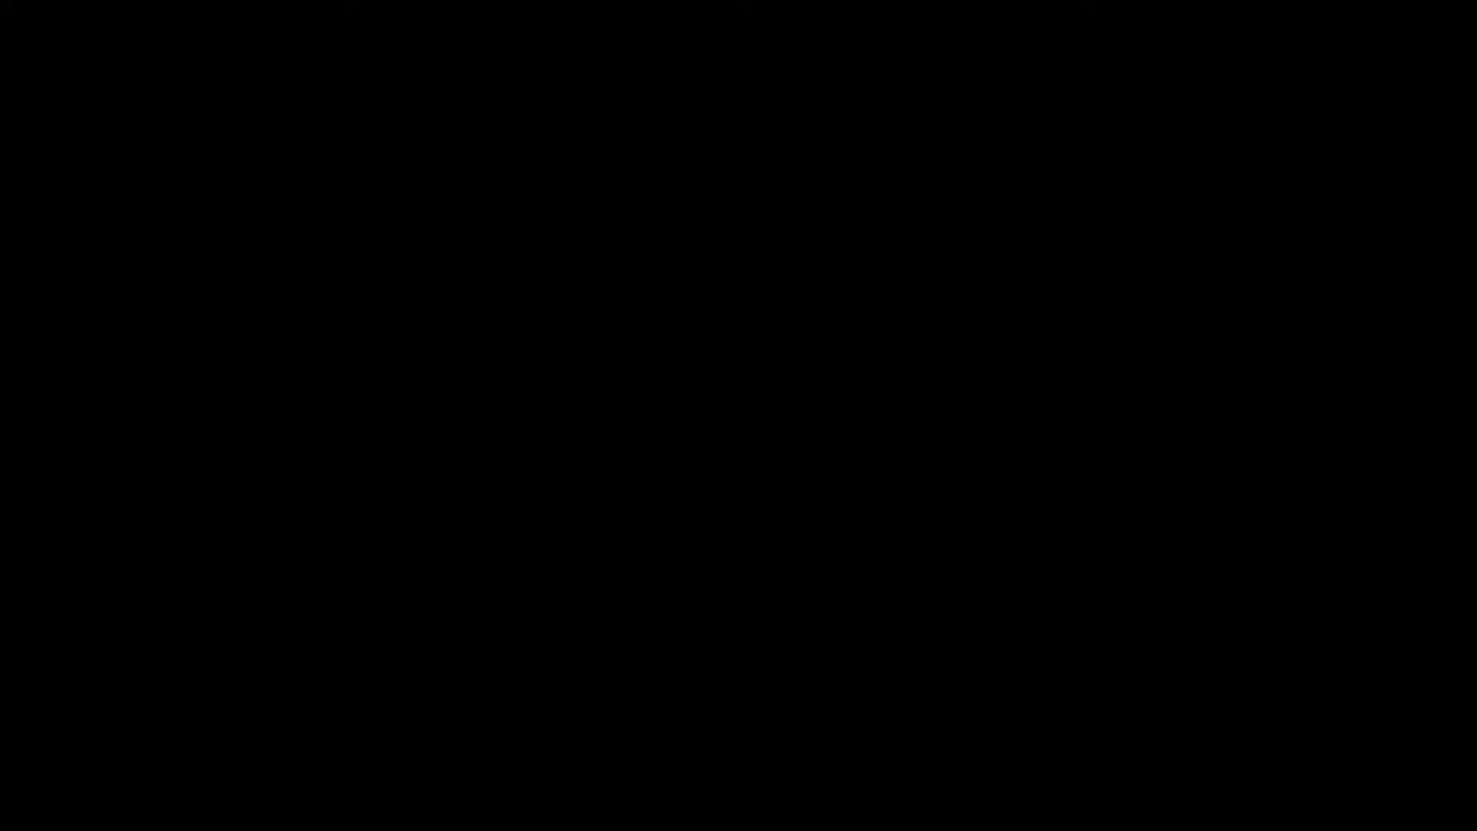